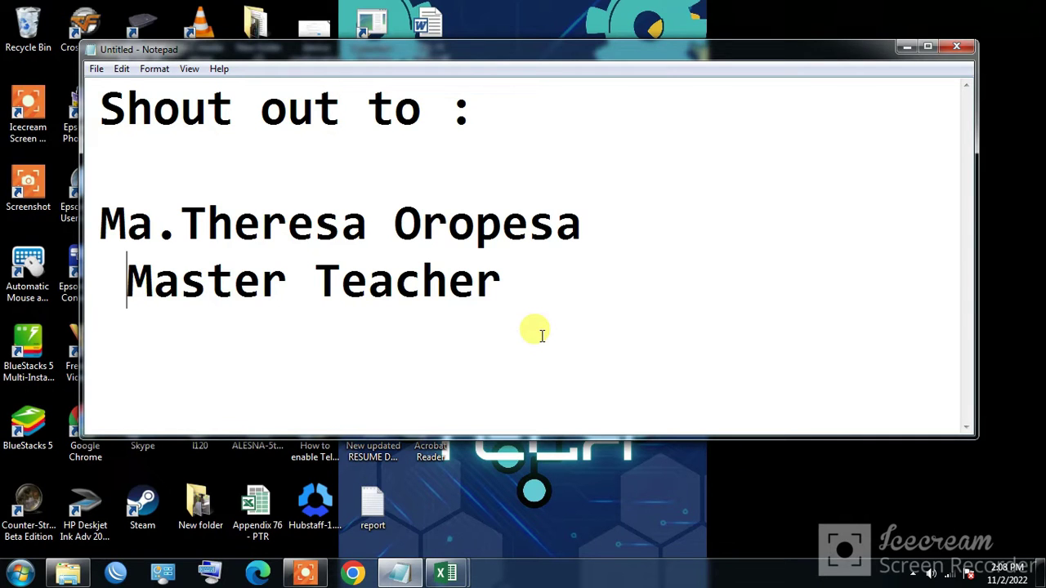
Minimize the Notepad window, refresh the desktop and switch to the FREQUENCY OF ERROR workbook in Excel
{"action": "left_click", "coordinate": [905, 46]}
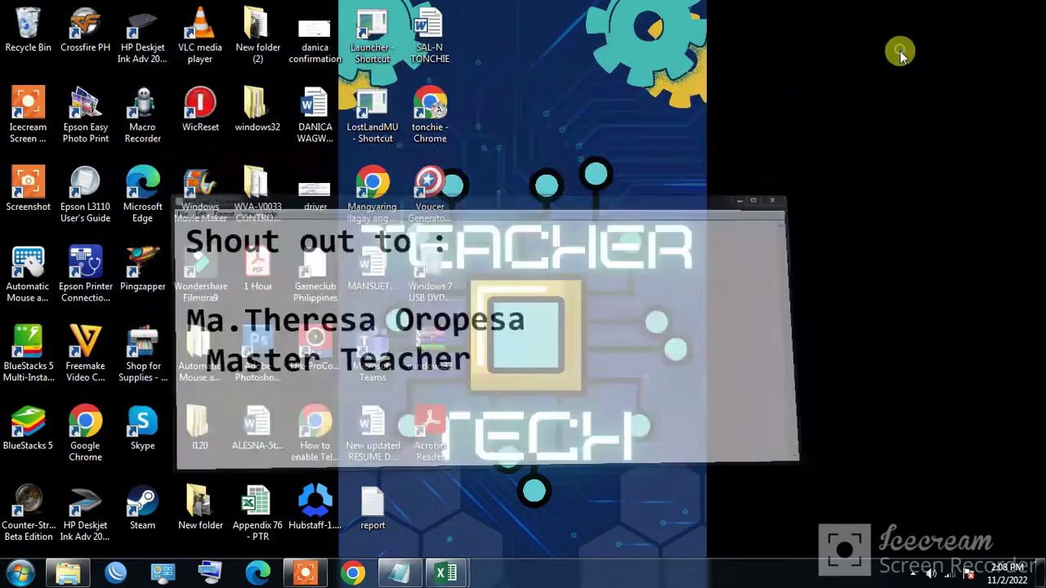
{"action": "right_click", "coordinate": [635, 147]}
{"action": "left_click", "coordinate": [650, 192]}
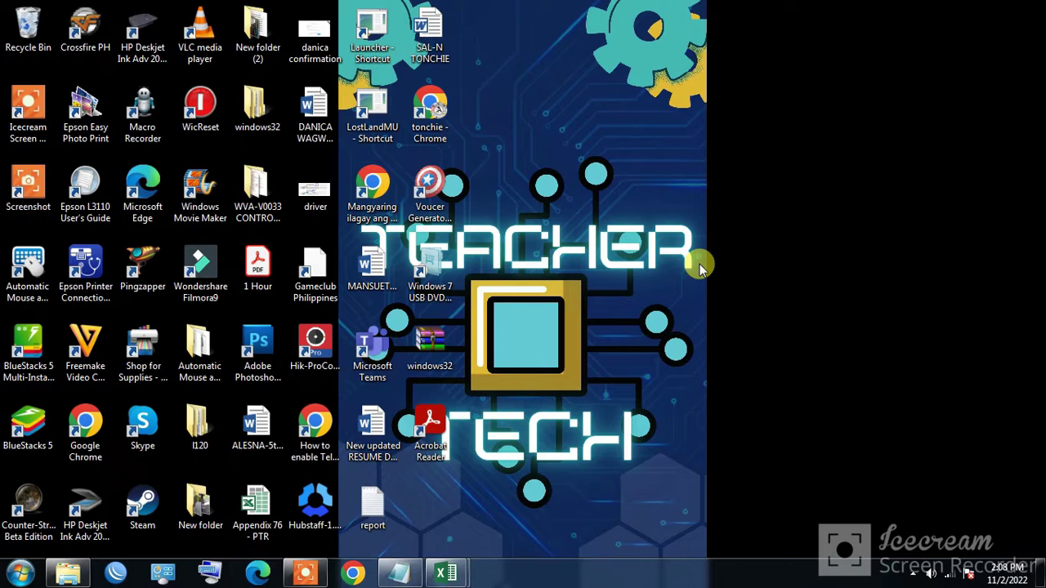
{"action": "mouse_move", "coordinate": [448, 572]}
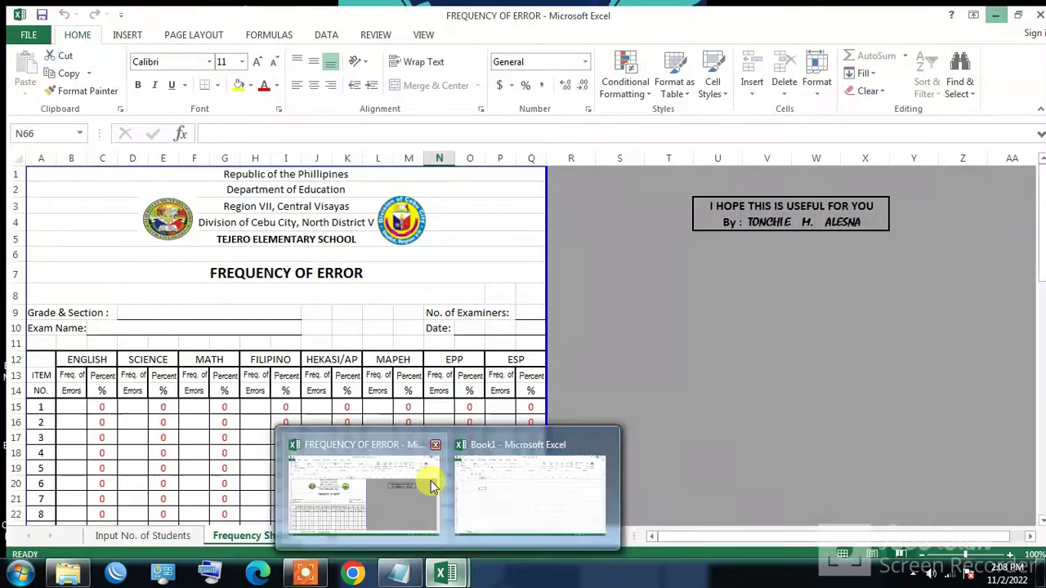
{"action": "left_click", "coordinate": [429, 490]}
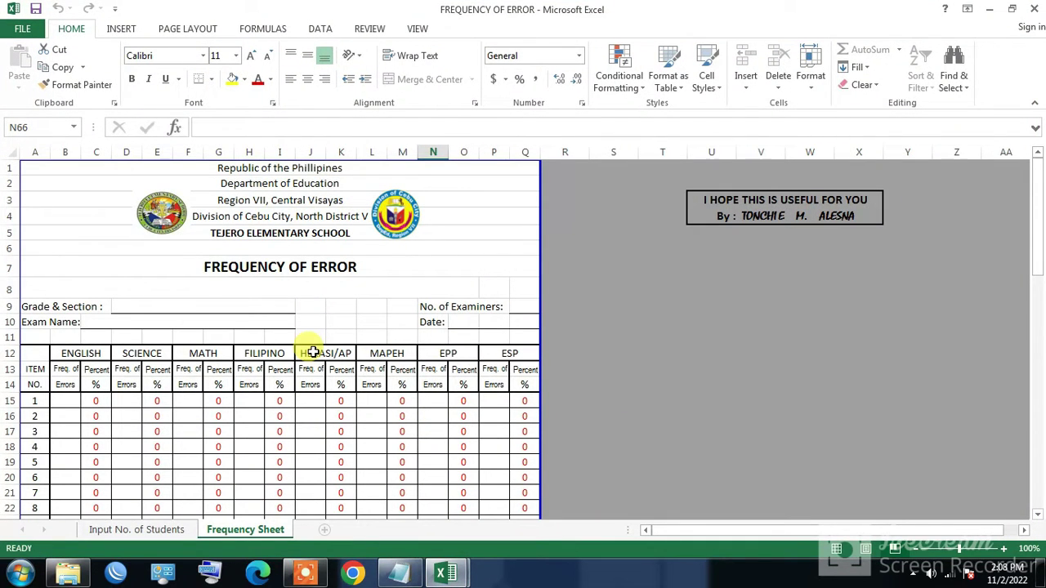
Set the number of pupils in the red box on the Input No. of Students sheet to 48
{"action": "scroll", "coordinate": [585, 267], "scroll_direction": "down", "scroll_amount": 1}
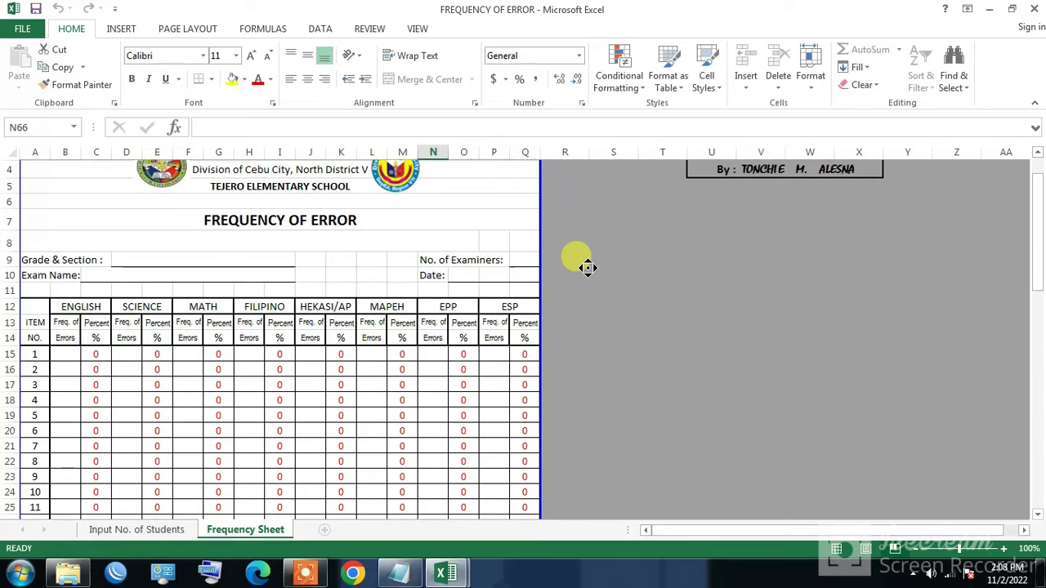
{"action": "scroll", "coordinate": [491, 229], "scroll_direction": "up", "scroll_amount": 1}
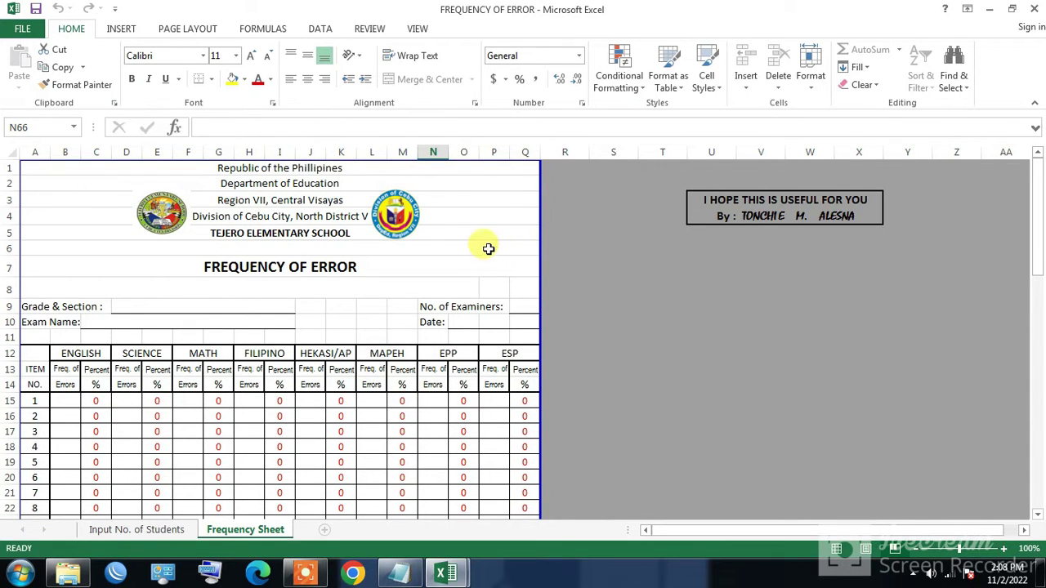
{"action": "scroll", "coordinate": [431, 271], "scroll_direction": "down", "scroll_amount": 3}
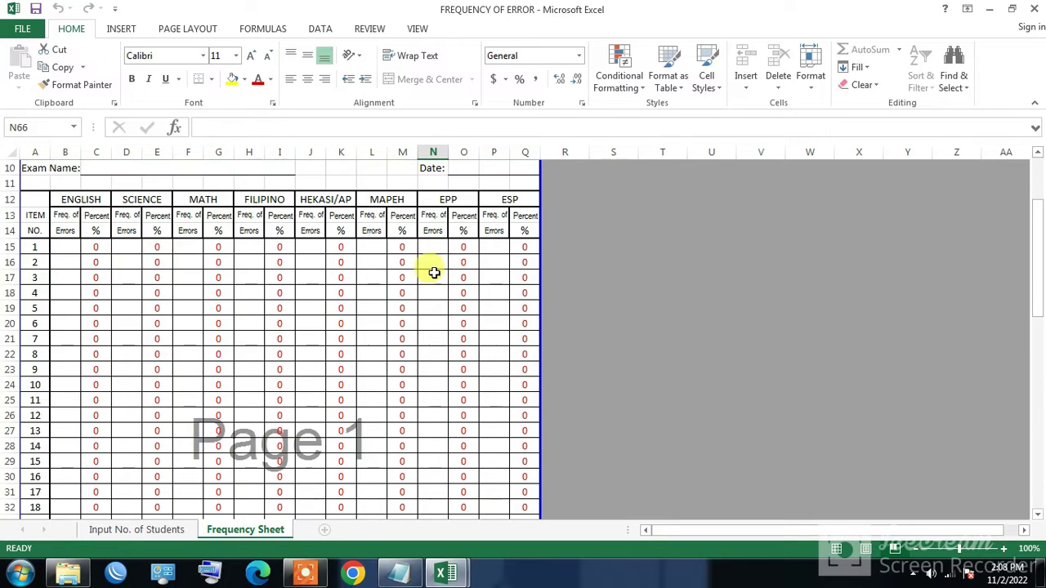
{"action": "scroll", "coordinate": [433, 271], "scroll_direction": "up", "scroll_amount": 3}
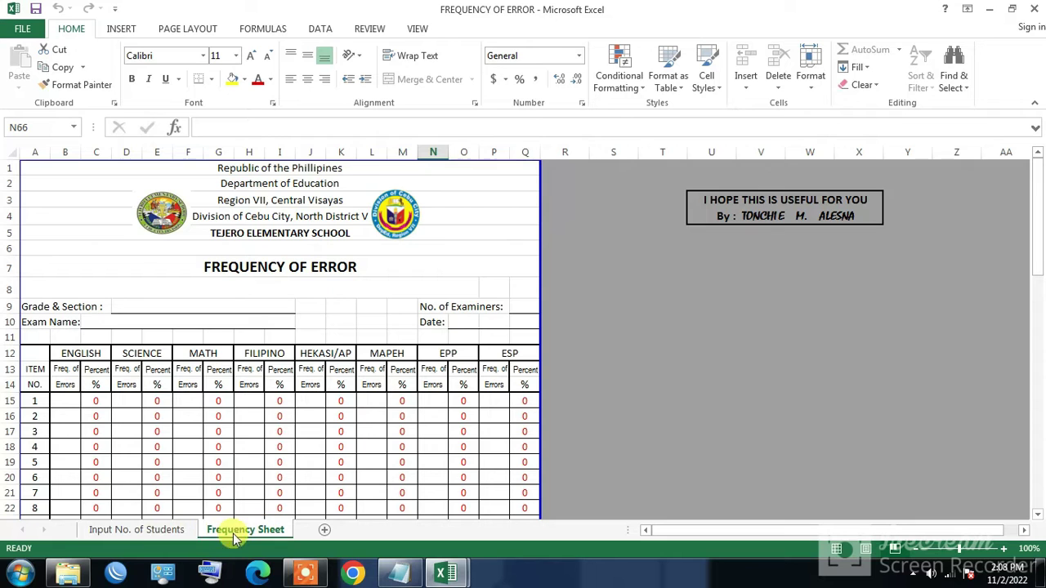
{"action": "left_click", "coordinate": [136, 536]}
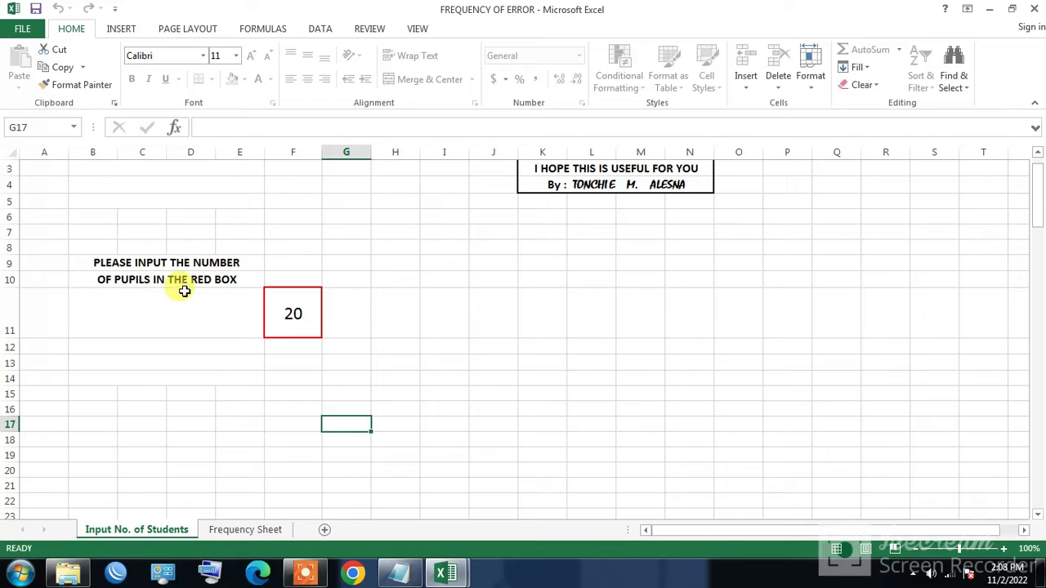
{"action": "left_click", "coordinate": [292, 313]}
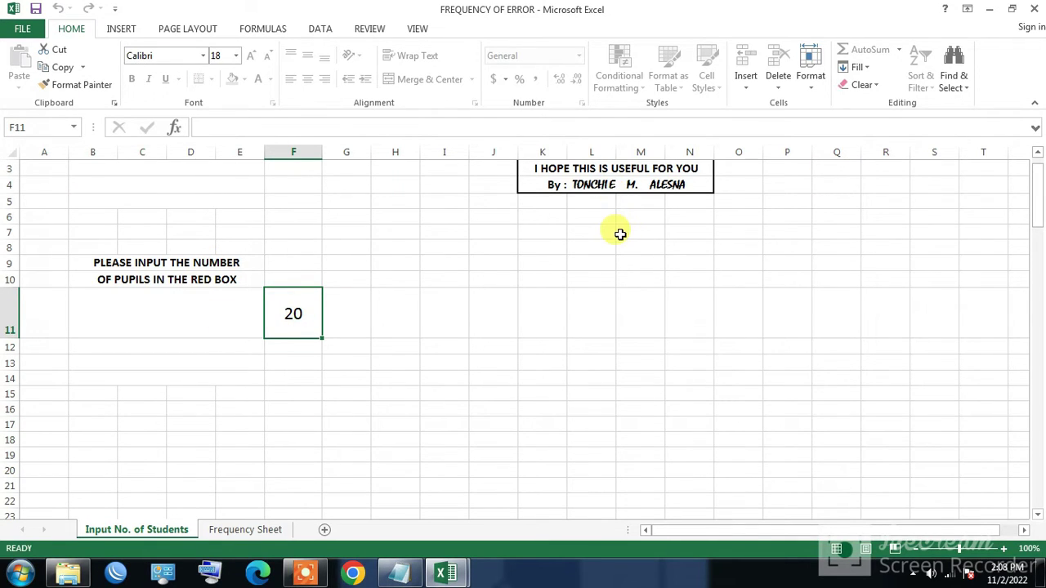
{"action": "type", "text": "48"}
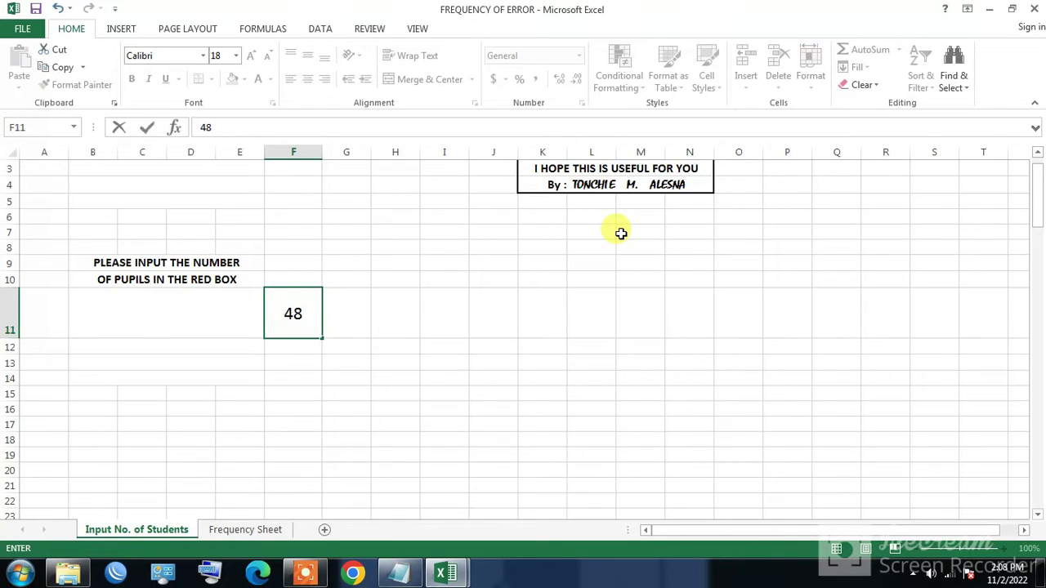
{"action": "left_click", "coordinate": [532, 381]}
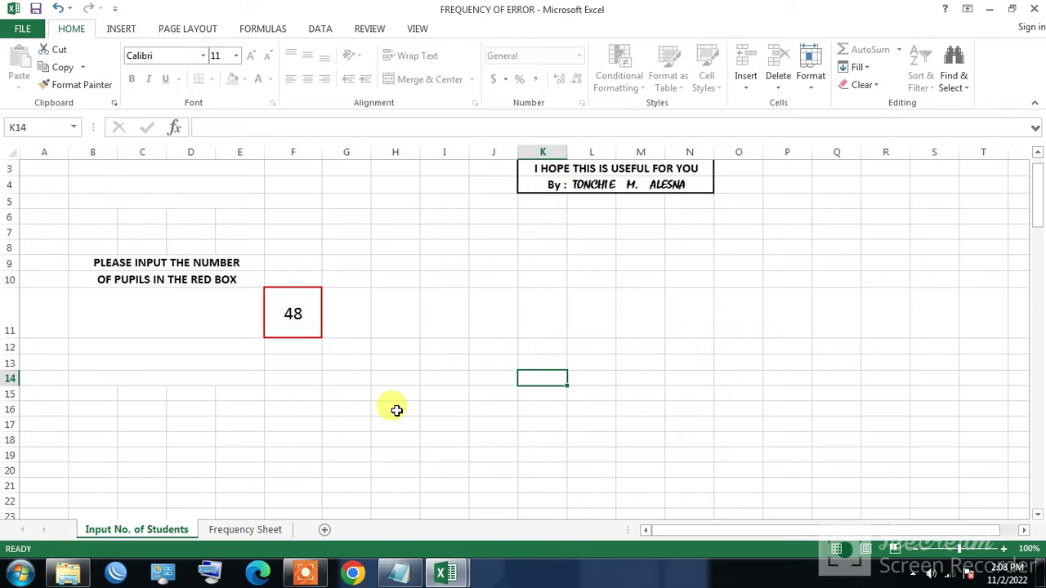
Enter 48 as the No. of Examiners in the header of the Frequency Sheet
{"action": "left_click", "coordinate": [235, 531]}
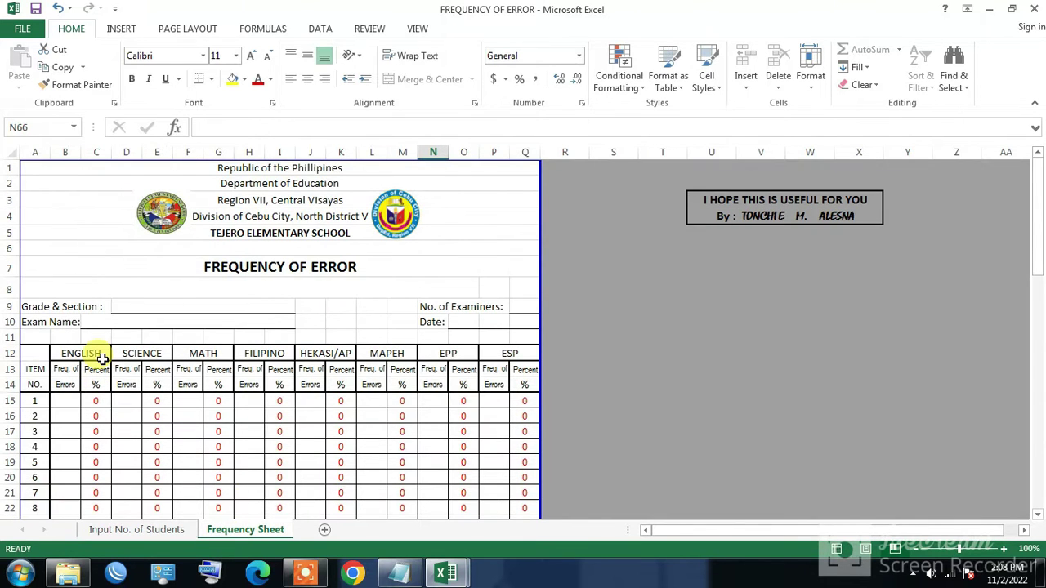
{"action": "left_click", "coordinate": [210, 306]}
{"action": "left_click", "coordinate": [520, 306]}
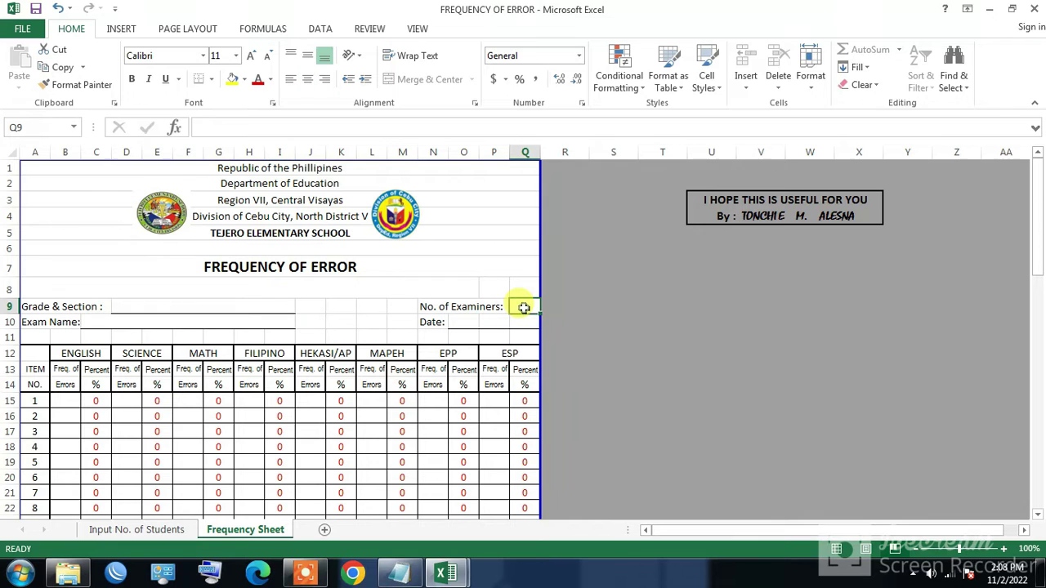
{"action": "type", "text": "548"}
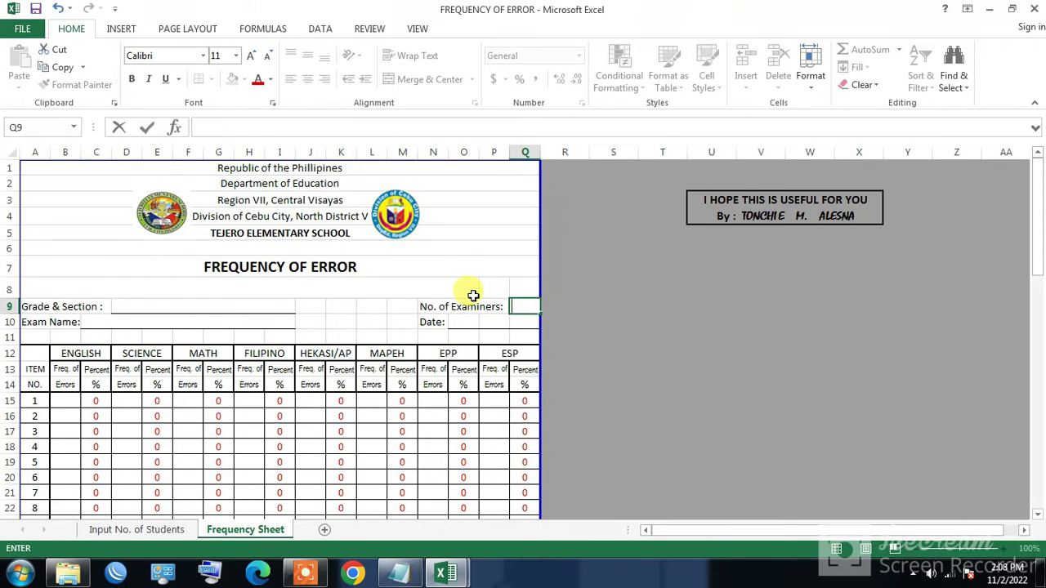
{"action": "left_click", "coordinate": [467, 320]}
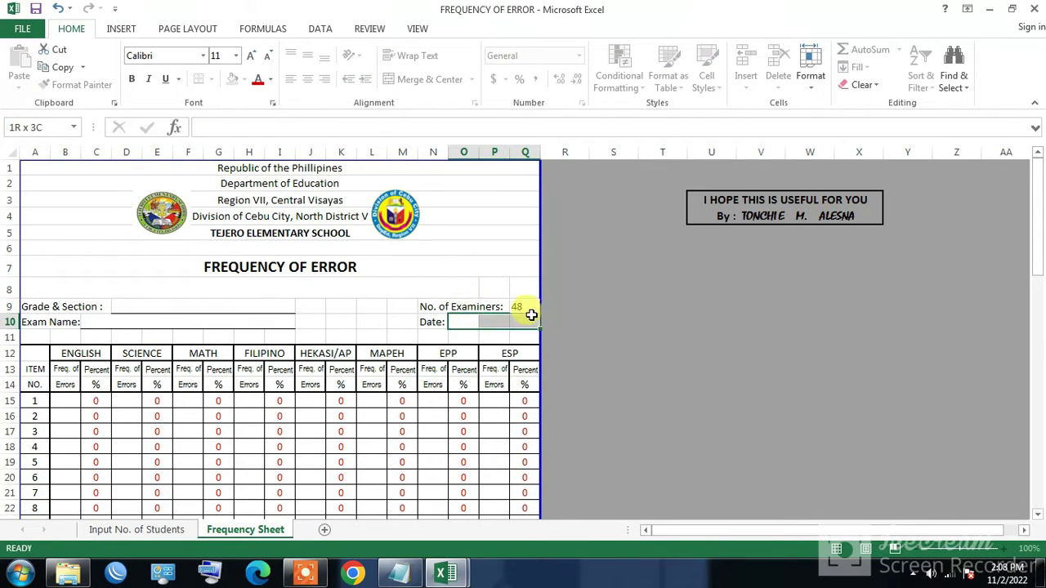
Examine the Grade & Section and Exam Name fields and the subject columns down to the Room Examiner line
{"action": "left_click", "coordinate": [207, 306]}
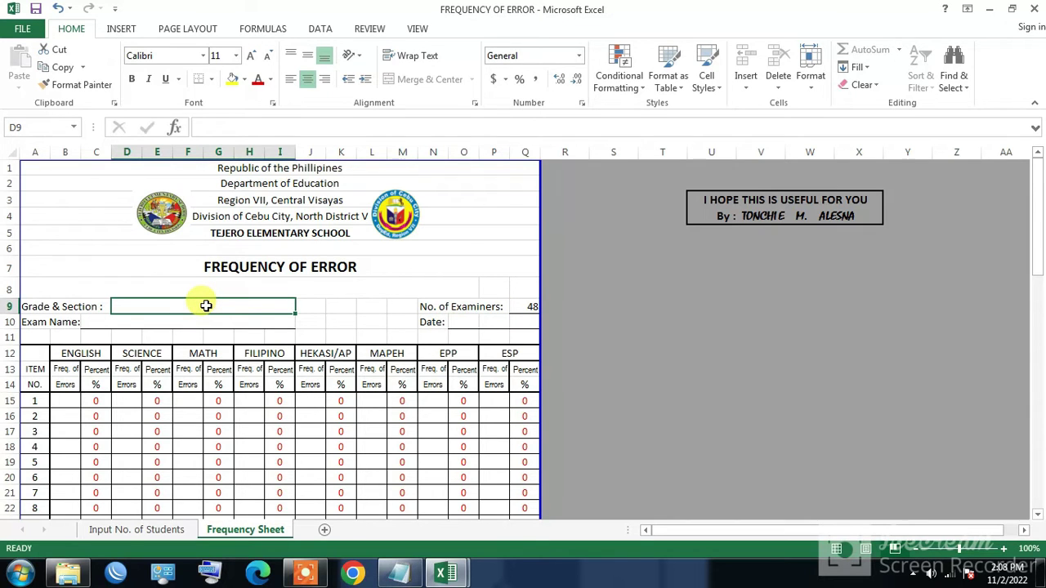
{"action": "left_click", "coordinate": [132, 320]}
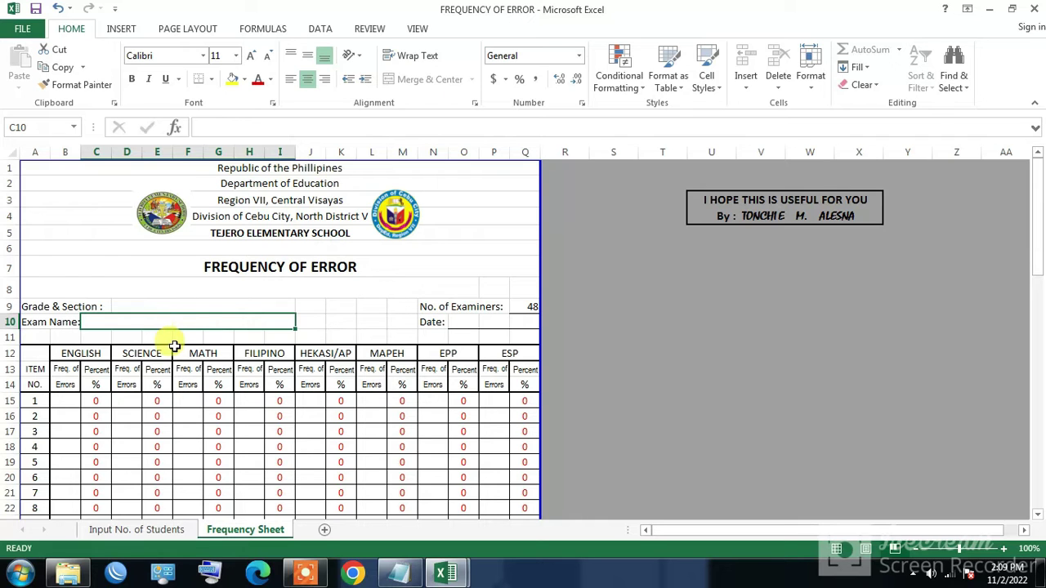
{"action": "left_click_drag", "start_coordinate": [65, 400], "coordinate": [71, 269]}
{"action": "scroll", "coordinate": [51, 275], "scroll_direction": "up", "scroll_amount": 9}
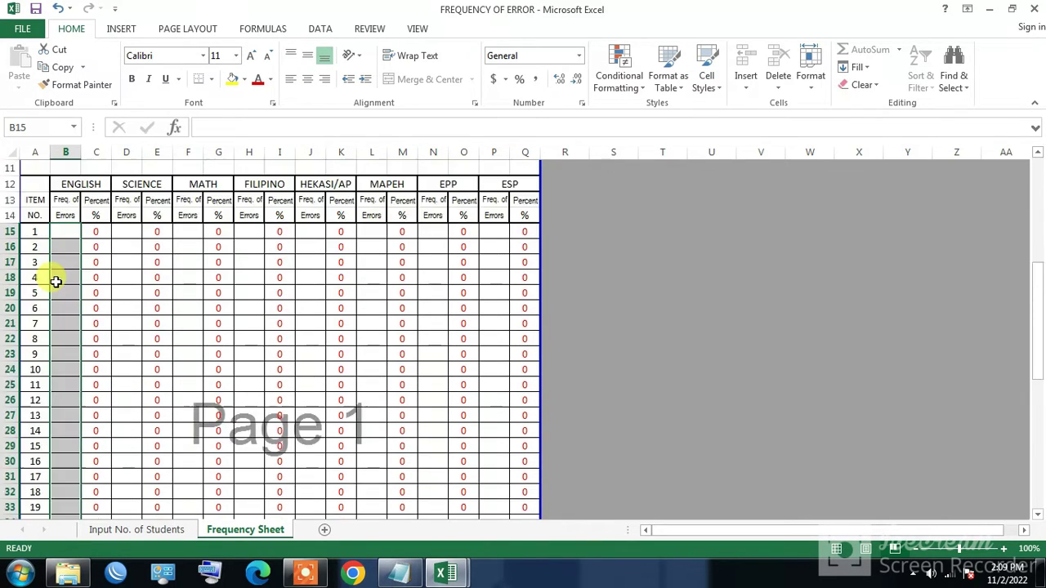
{"action": "left_click", "coordinate": [135, 433]}
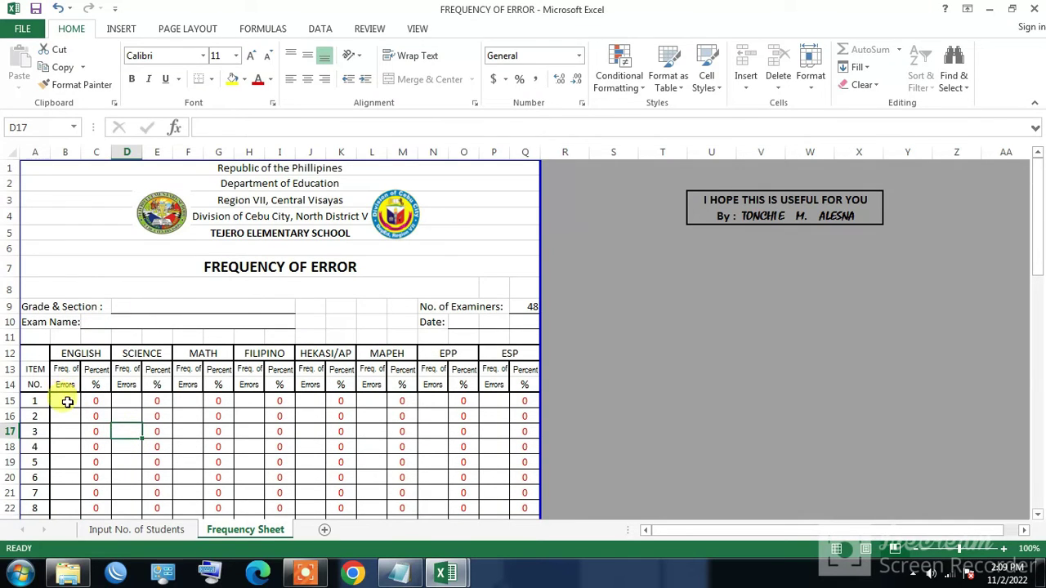
{"action": "left_click_drag", "start_coordinate": [72, 404], "coordinate": [70, 493]}
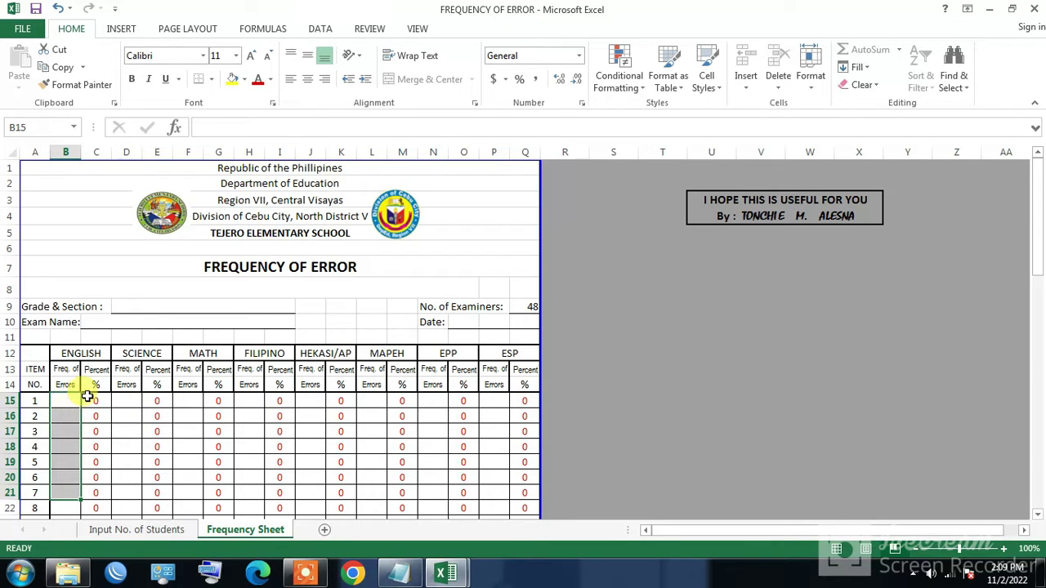
{"action": "left_click", "coordinate": [125, 402]}
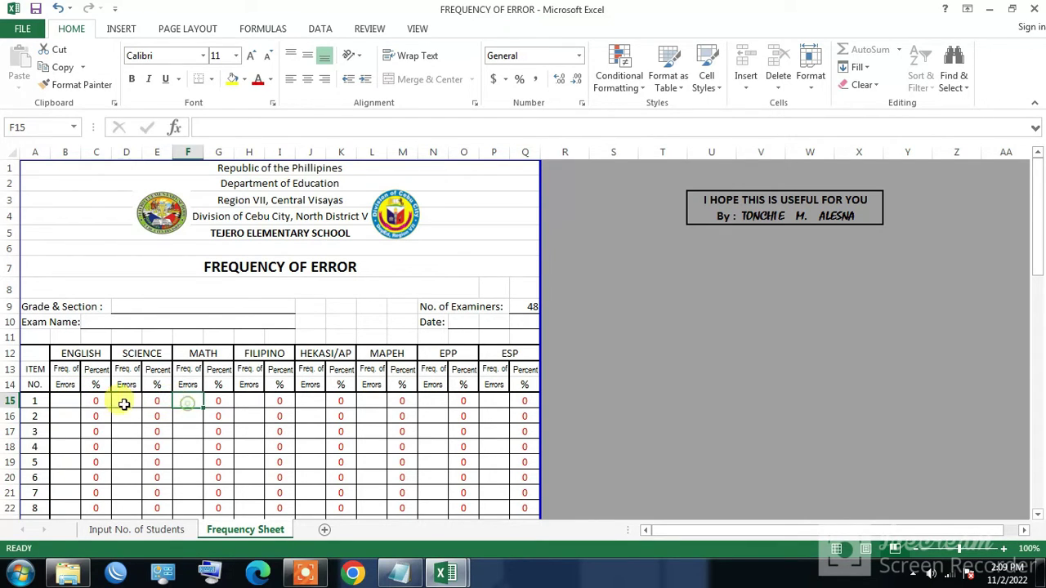
{"action": "left_click", "coordinate": [196, 411]}
{"action": "left_click", "coordinate": [278, 401]}
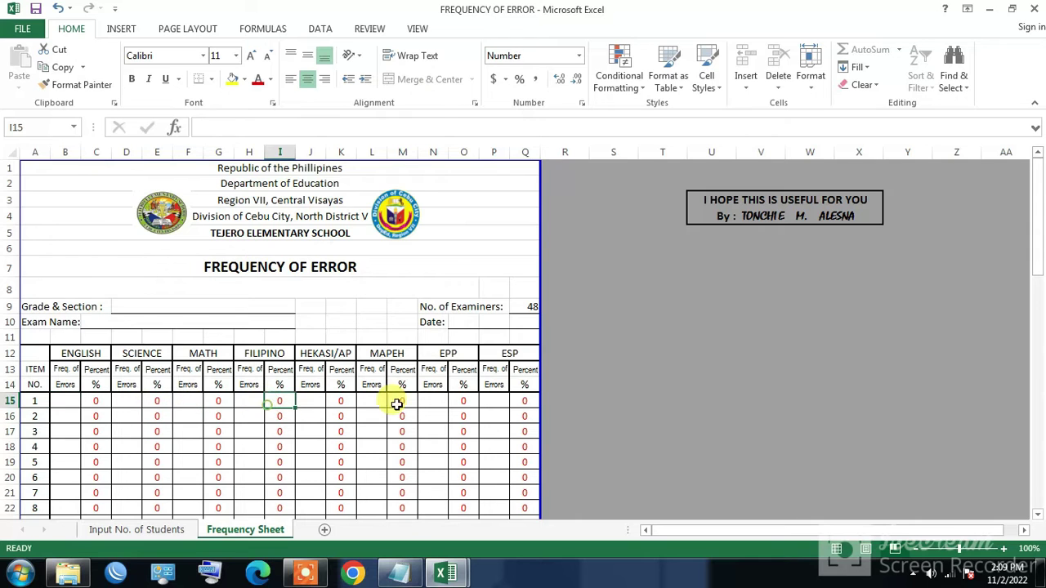
{"action": "scroll", "coordinate": [444, 392], "scroll_direction": "down", "scroll_amount": 17}
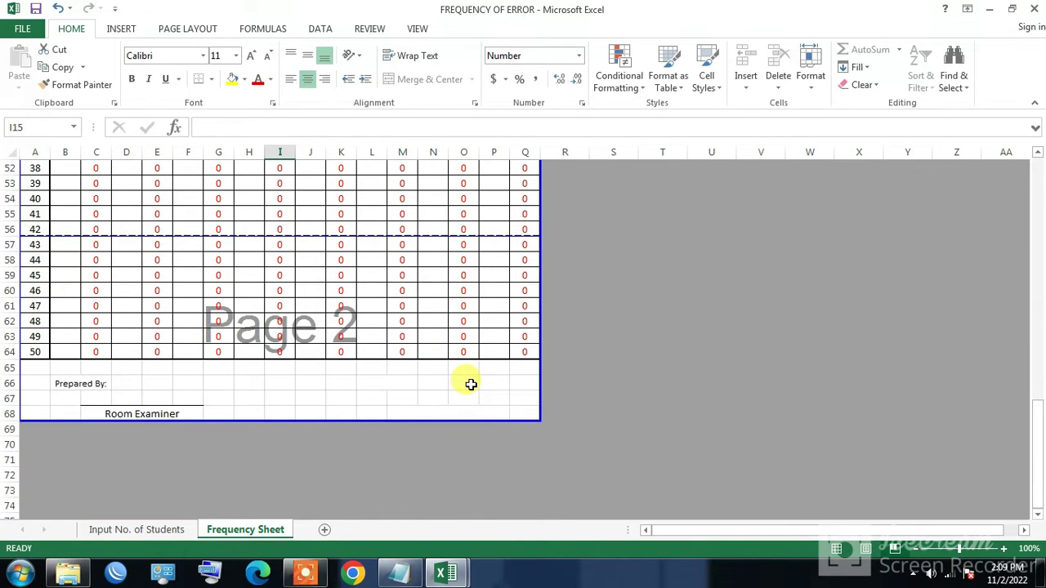
{"action": "scroll", "coordinate": [471, 384], "scroll_direction": "up", "scroll_amount": 14}
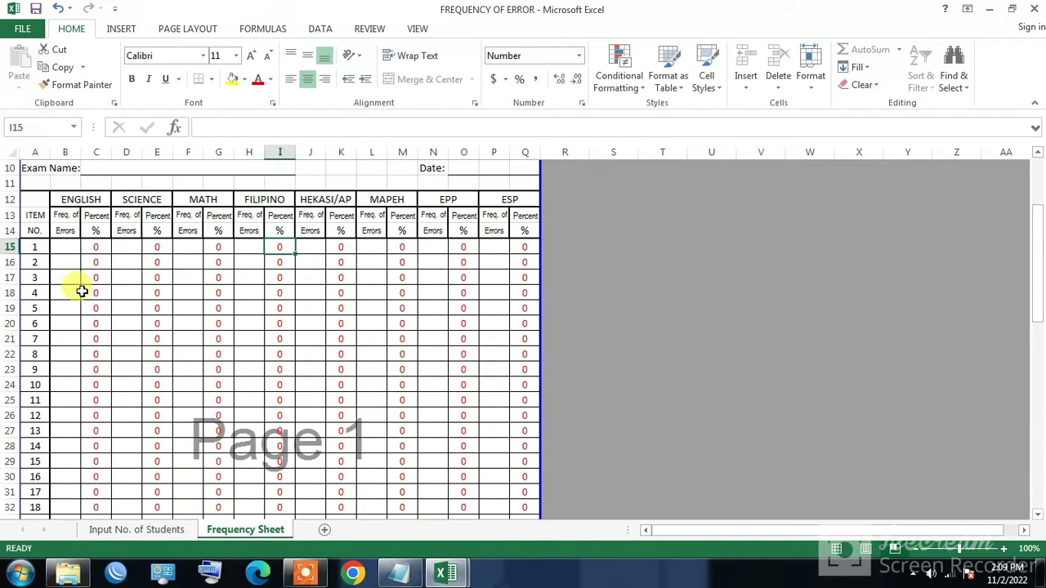
Examine the numbered item rows across all subjects, especially the rows up to item 30 and those from item 31 onward
{"action": "left_click", "coordinate": [62, 246]}
{"action": "scroll", "coordinate": [61, 371], "scroll_direction": "down", "scroll_amount": 9}
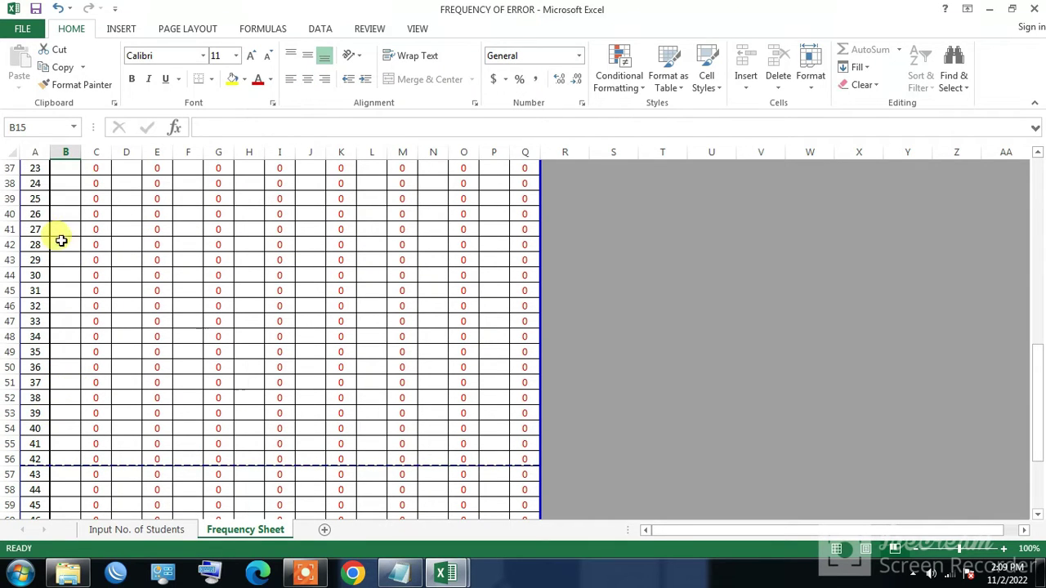
{"action": "left_click", "coordinate": [56, 274]}
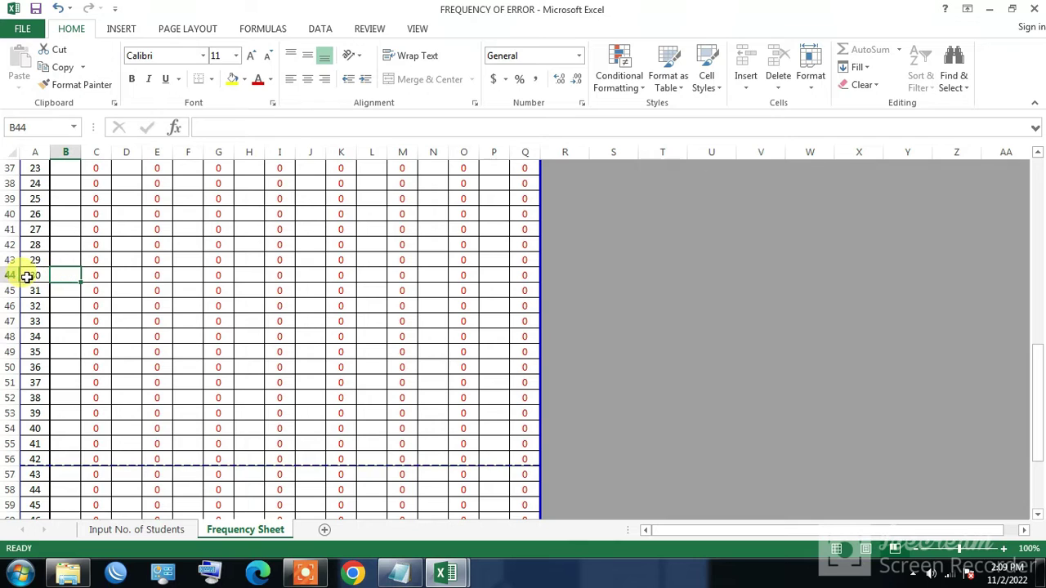
{"action": "left_click_drag", "start_coordinate": [66, 275], "coordinate": [517, 248]}
{"action": "scroll", "coordinate": [32, 253], "scroll_direction": "down", "scroll_amount": 3}
{"action": "scroll", "coordinate": [36, 253], "scroll_direction": "up", "scroll_amount": 2}
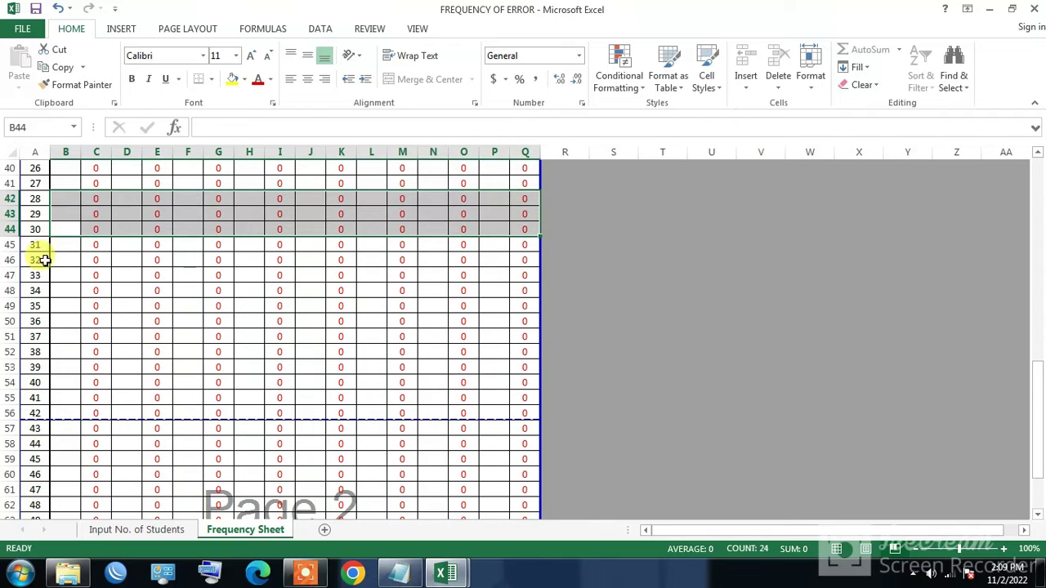
{"action": "left_click_drag", "start_coordinate": [36, 250], "coordinate": [474, 505]}
{"action": "scroll", "coordinate": [433, 411], "scroll_direction": "down", "scroll_amount": 5}
{"action": "scroll", "coordinate": [397, 292], "scroll_direction": "up", "scroll_amount": 11}
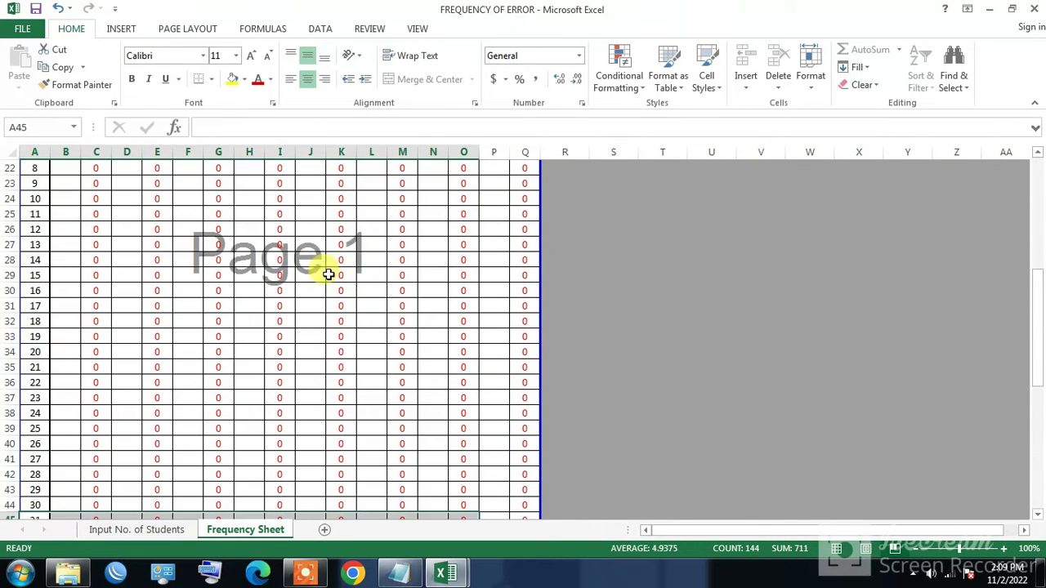
{"action": "scroll", "coordinate": [257, 276], "scroll_direction": "up", "scroll_amount": 4}
{"action": "left_click", "coordinate": [139, 298]}
{"action": "scroll", "coordinate": [137, 299], "scroll_direction": "up", "scroll_amount": 3}
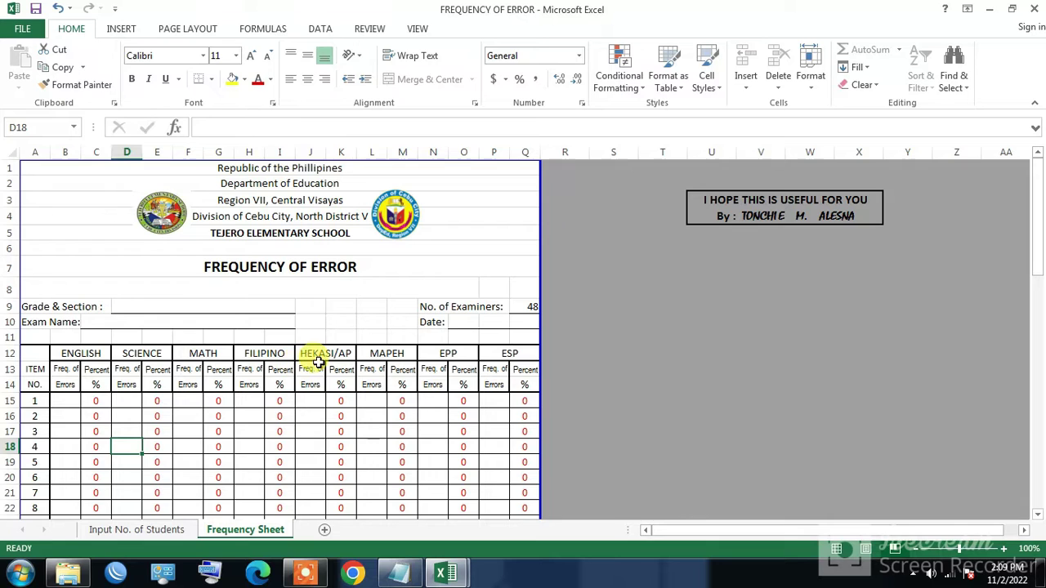
Inspect item 1's cells in the subject columns, ending with the English Freq. of Errors and Percent cells
{"action": "left_click_drag", "start_coordinate": [282, 400], "coordinate": [307, 401]}
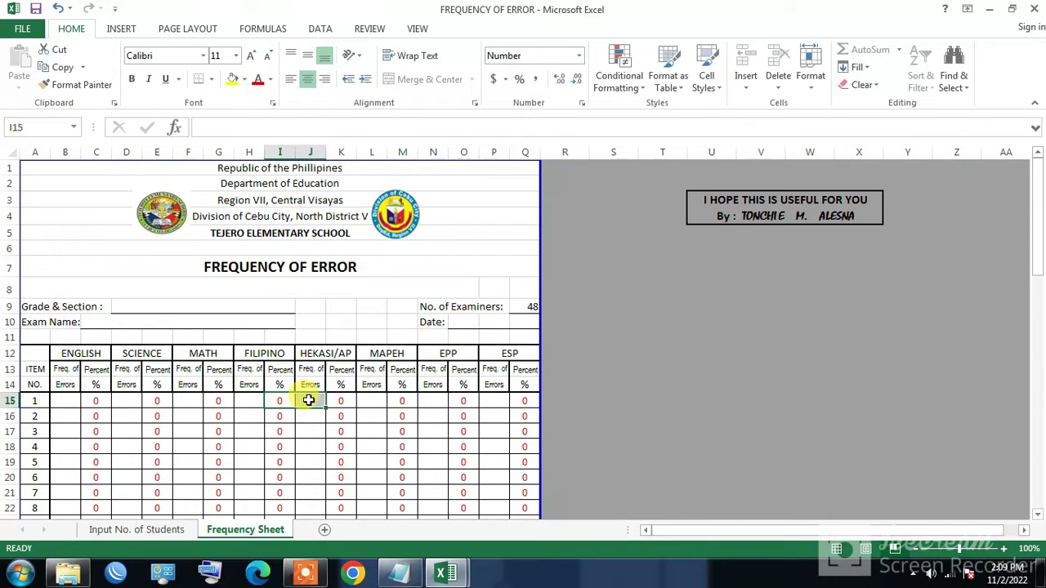
{"action": "left_click", "coordinate": [270, 288]}
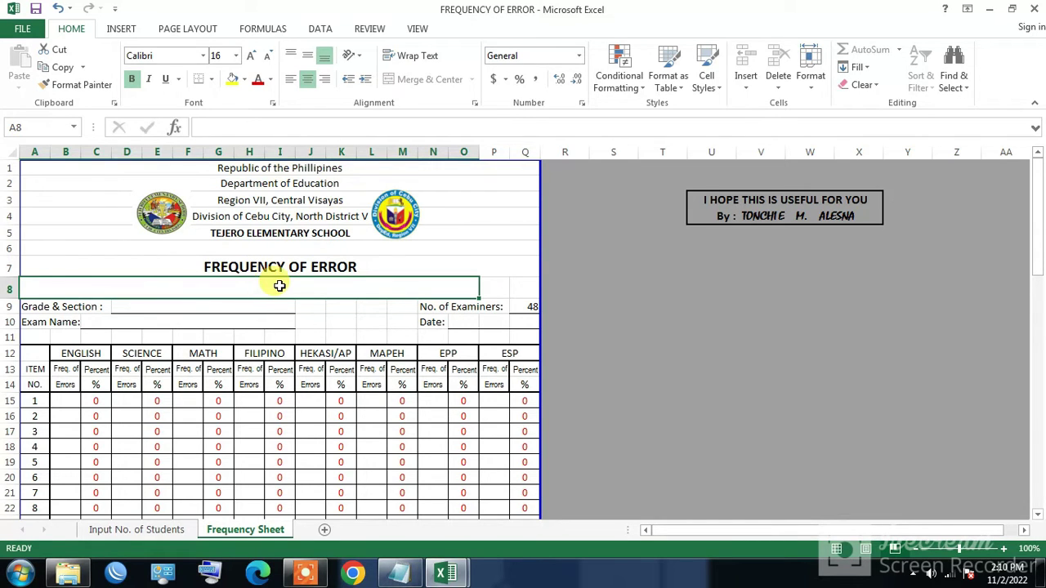
{"action": "left_click", "coordinate": [191, 426]}
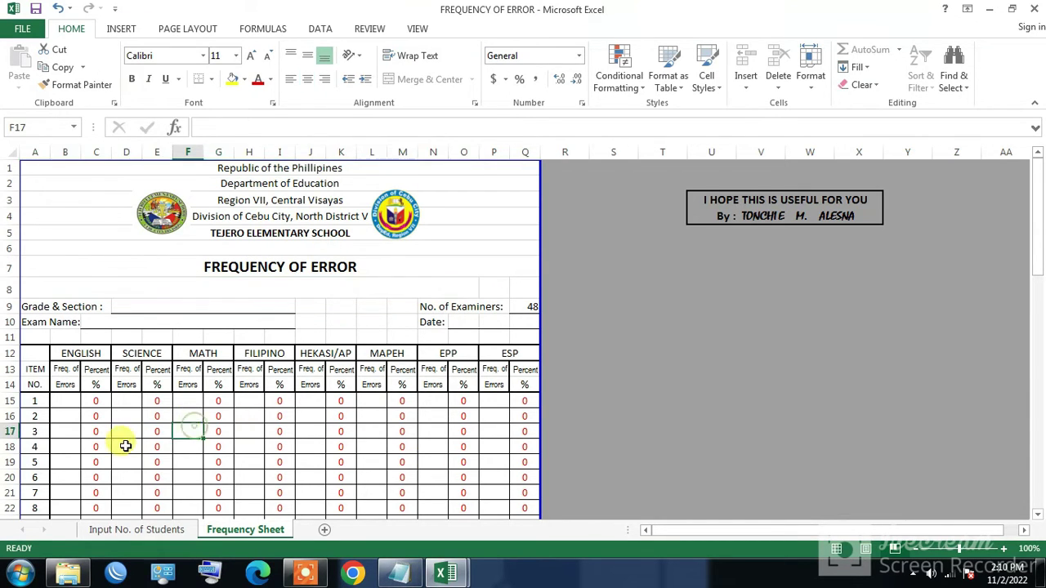
{"action": "left_click", "coordinate": [73, 401]}
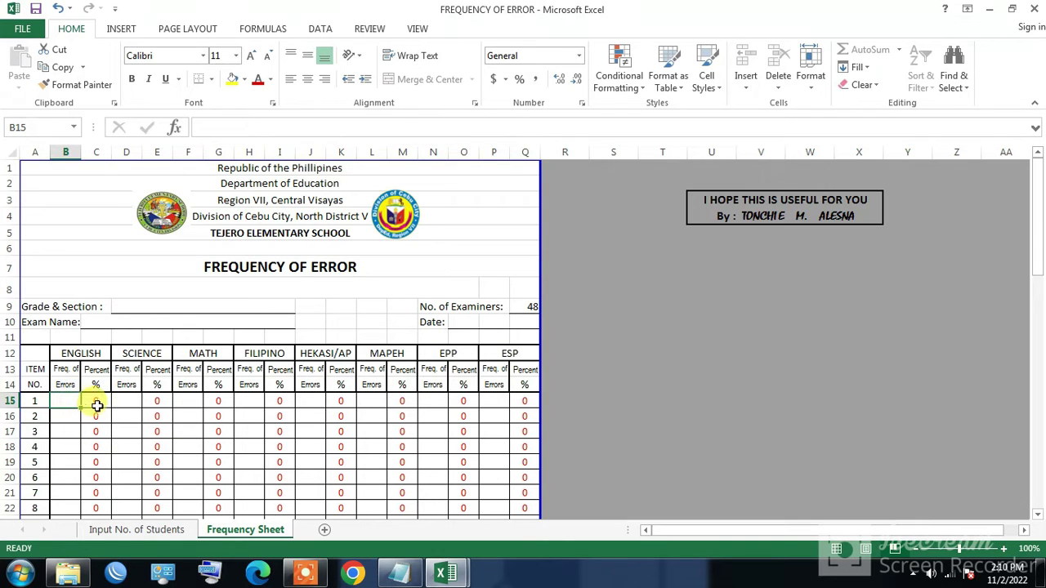
{"action": "left_click", "coordinate": [97, 402]}
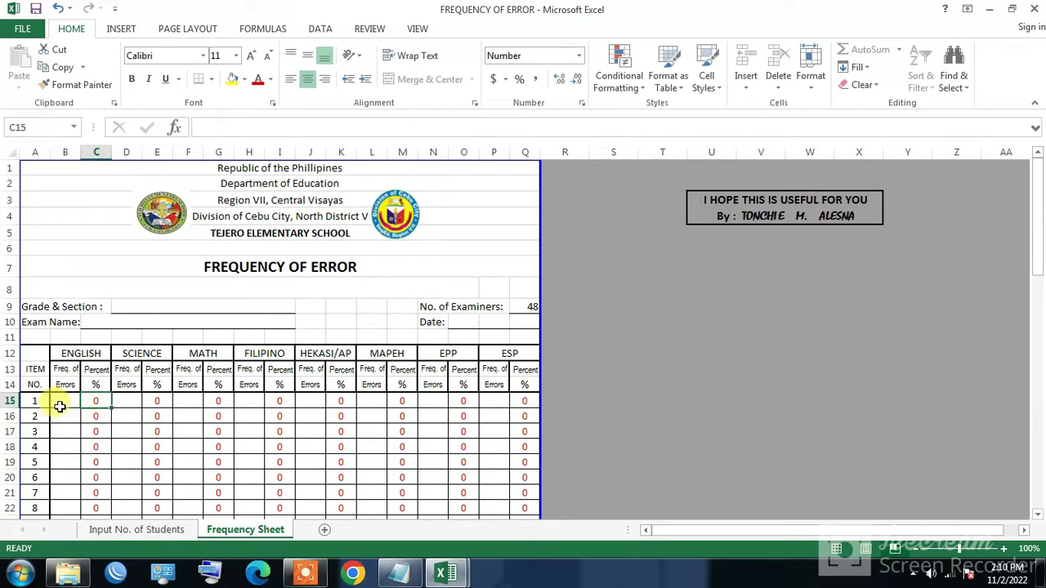
{"action": "left_click", "coordinate": [60, 407]}
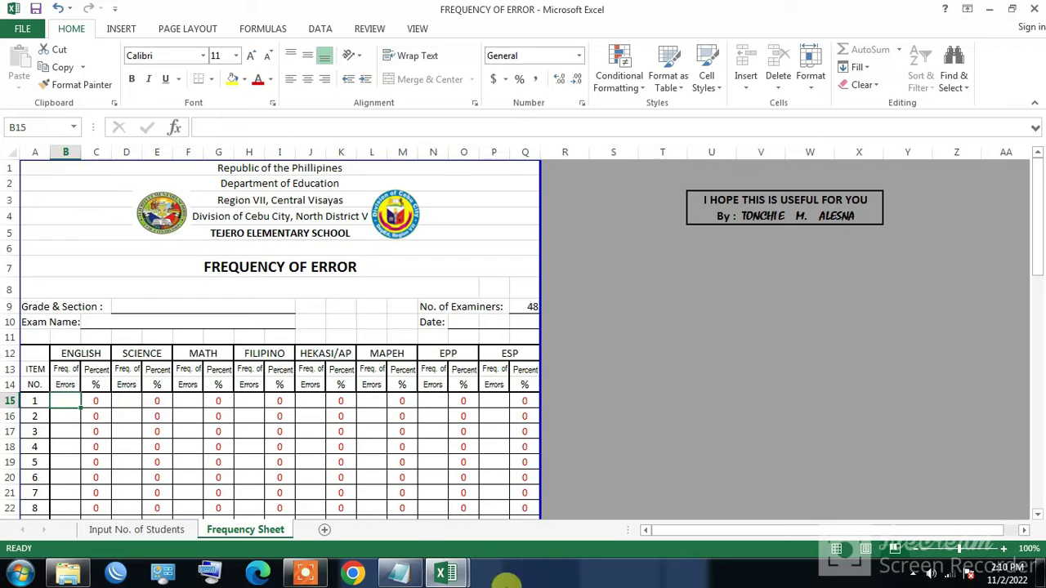
{"action": "mouse_move", "coordinate": [445, 572]}
{"action": "mouse_move", "coordinate": [536, 500]}
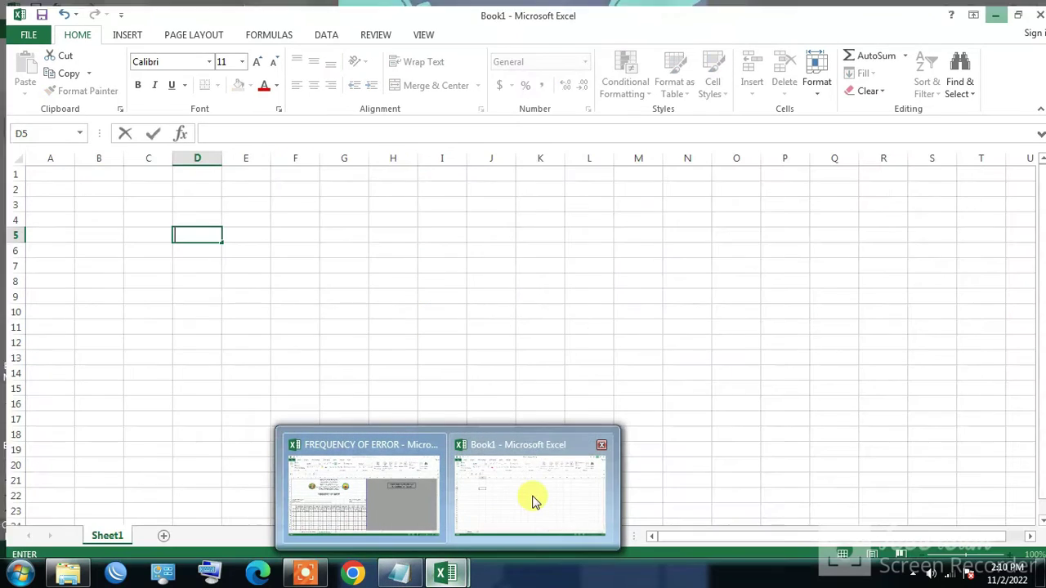
{"action": "left_click", "coordinate": [356, 495]}
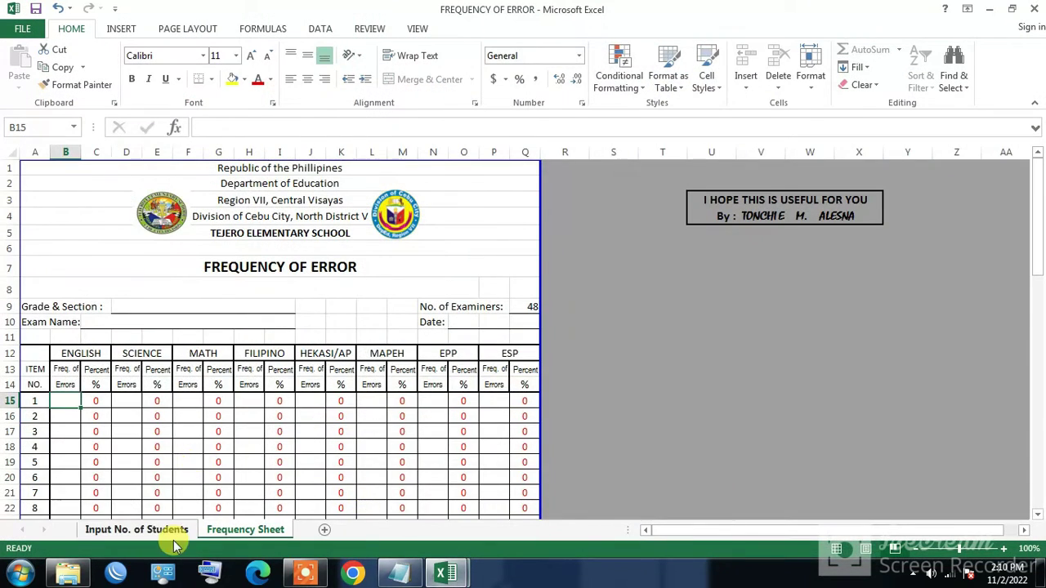
Review the number of pupils in the red box on the Input No. of Students sheet
{"action": "left_click", "coordinate": [138, 530]}
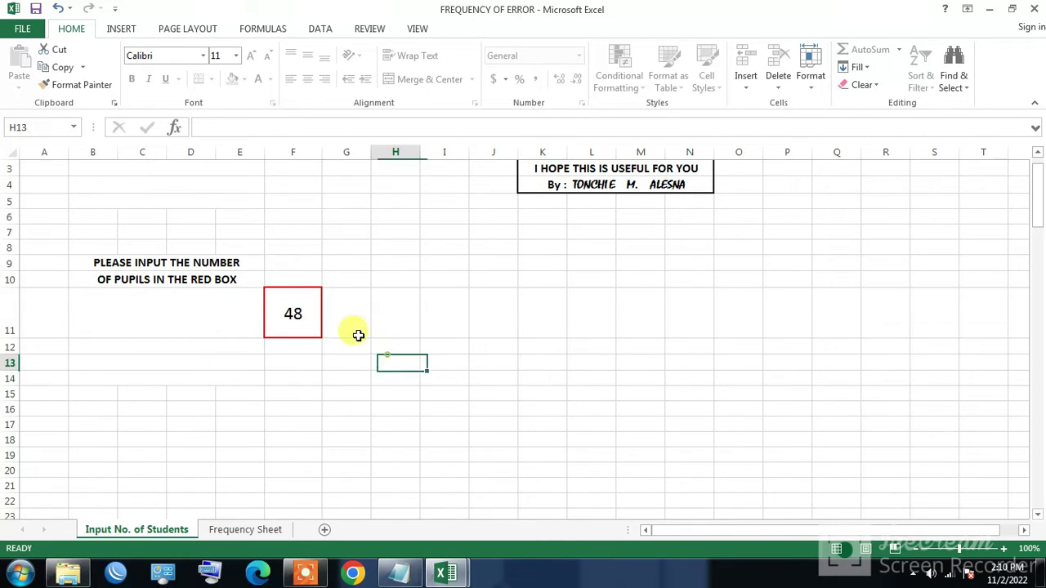
{"action": "left_click", "coordinate": [296, 314]}
{"action": "left_click", "coordinate": [347, 363]}
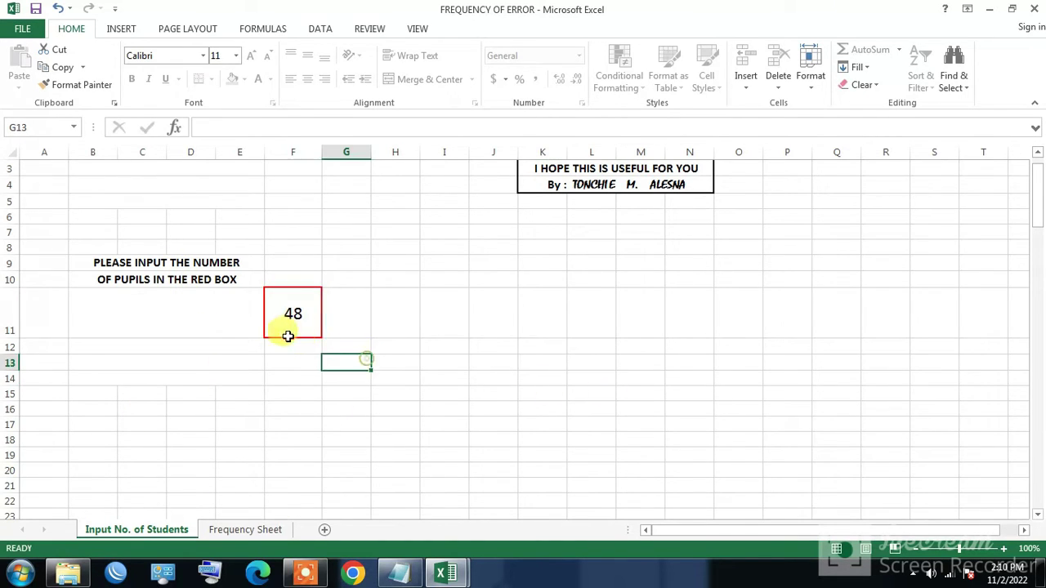
{"action": "left_click", "coordinate": [297, 316]}
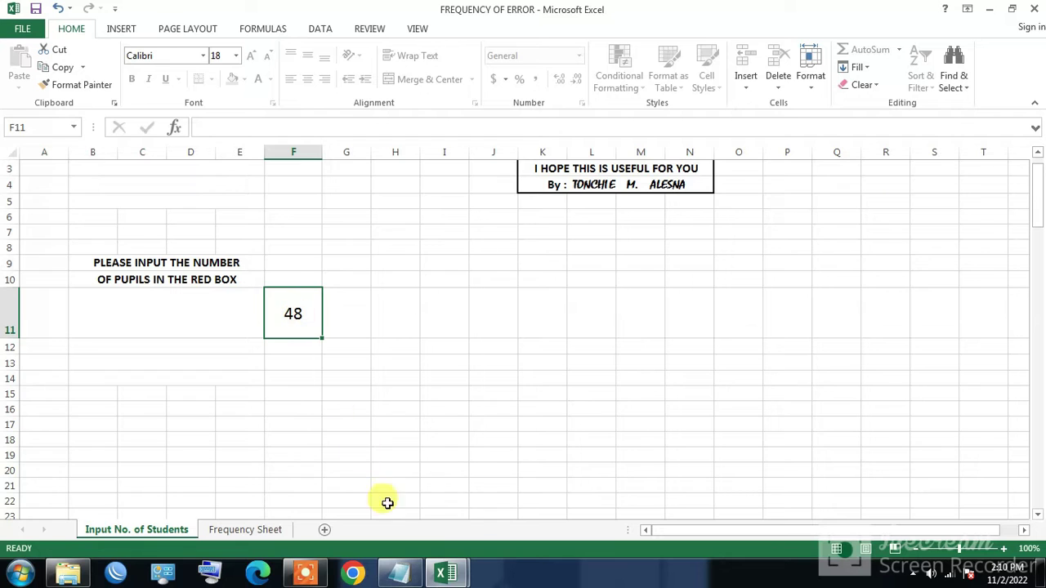
{"action": "left_click", "coordinate": [390, 326]}
{"action": "left_click", "coordinate": [309, 318]}
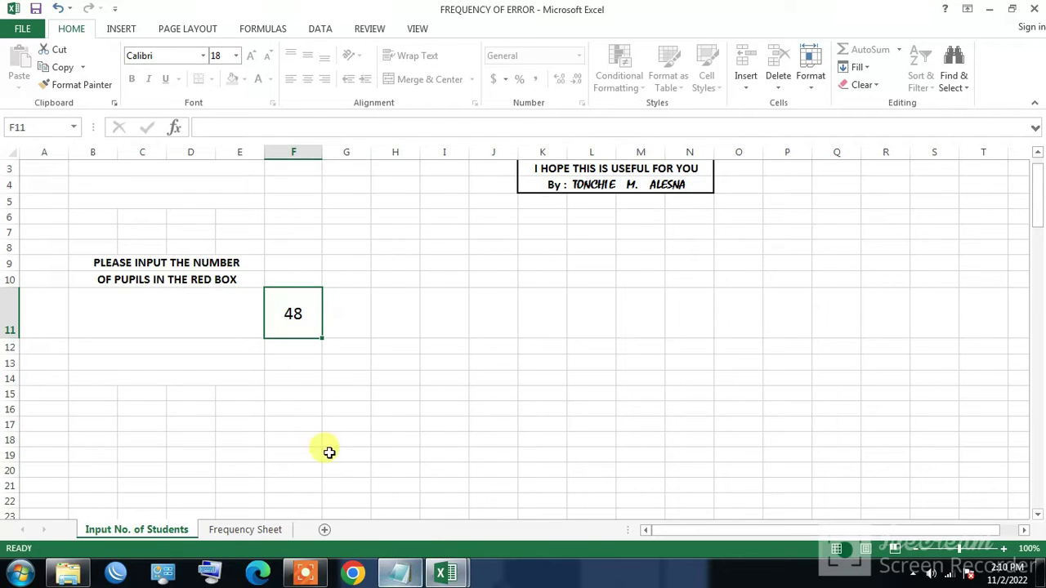
Compare item 1's English Freq. of Errors and Percent cells on the Frequency Sheet
{"action": "left_click", "coordinate": [243, 529]}
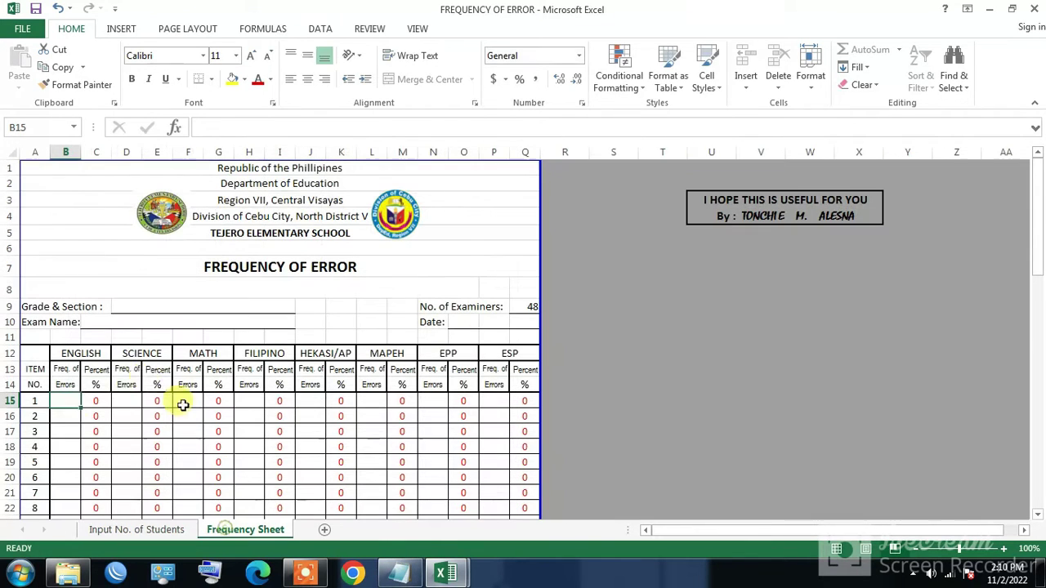
{"action": "left_click", "coordinate": [94, 401]}
{"action": "left_click", "coordinate": [75, 404]}
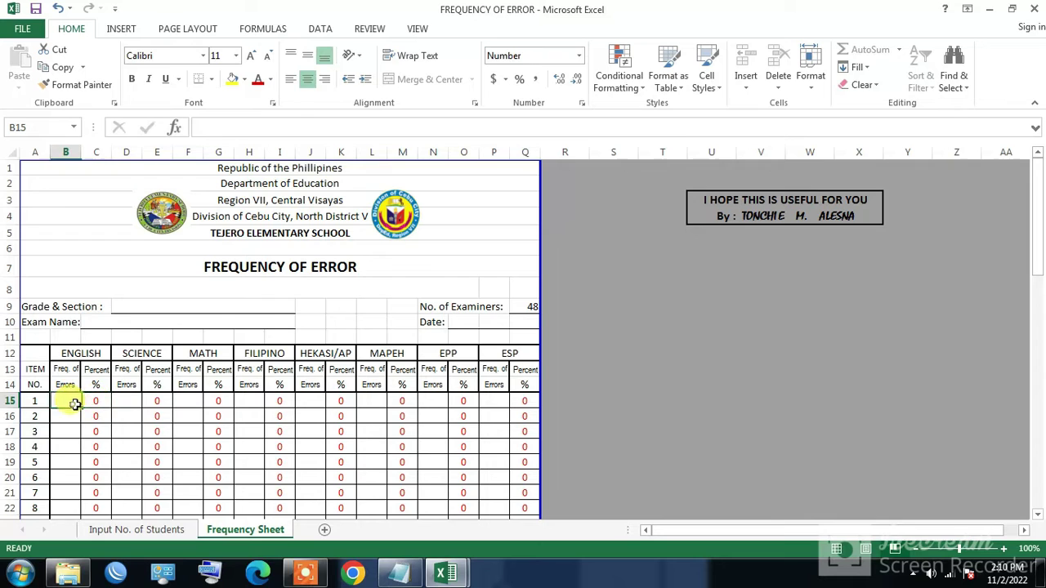
{"action": "left_click", "coordinate": [151, 418]}
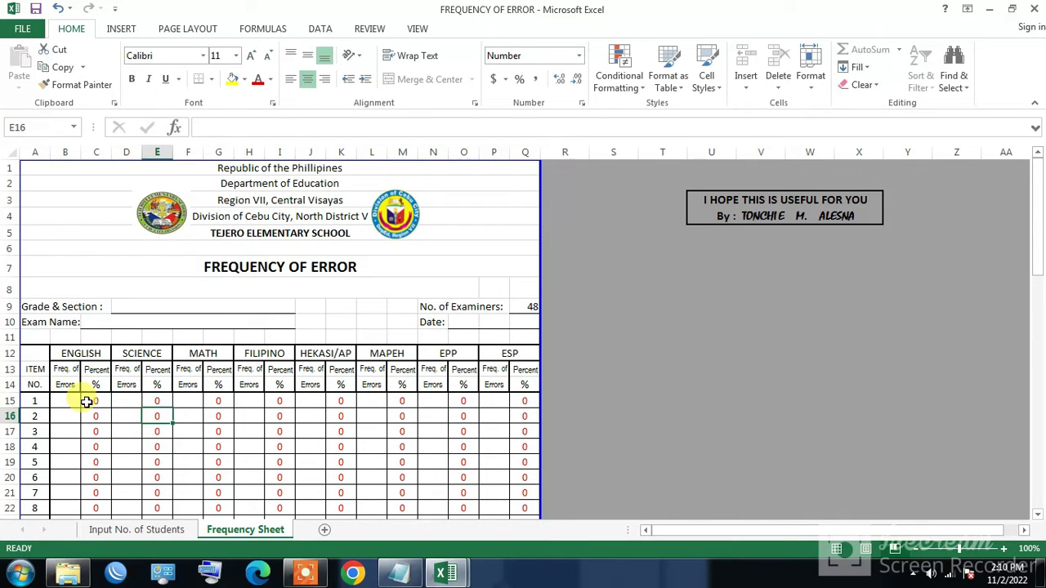
{"action": "left_click", "coordinate": [55, 402]}
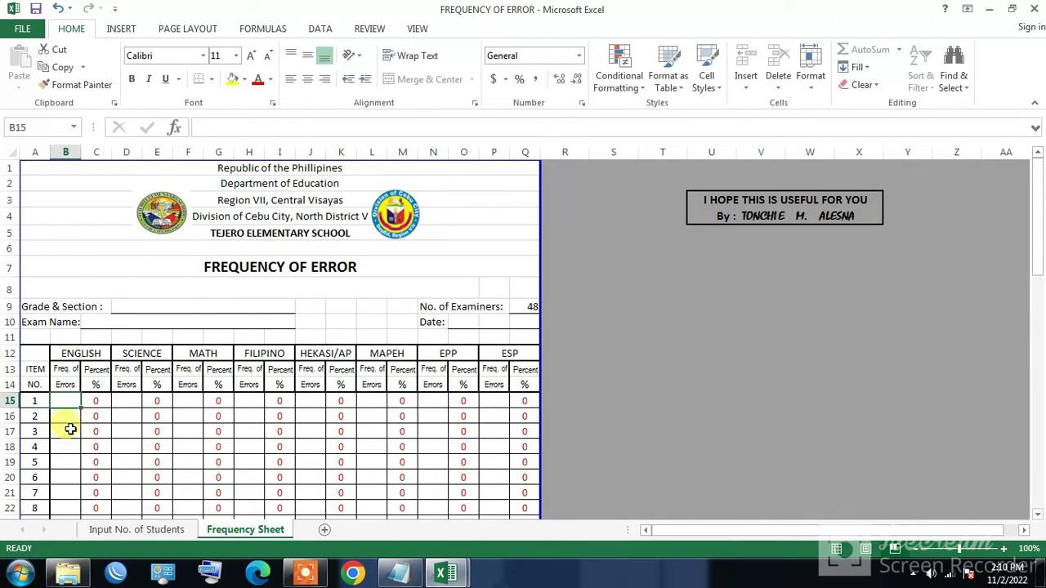
{"action": "left_click", "coordinate": [101, 402]}
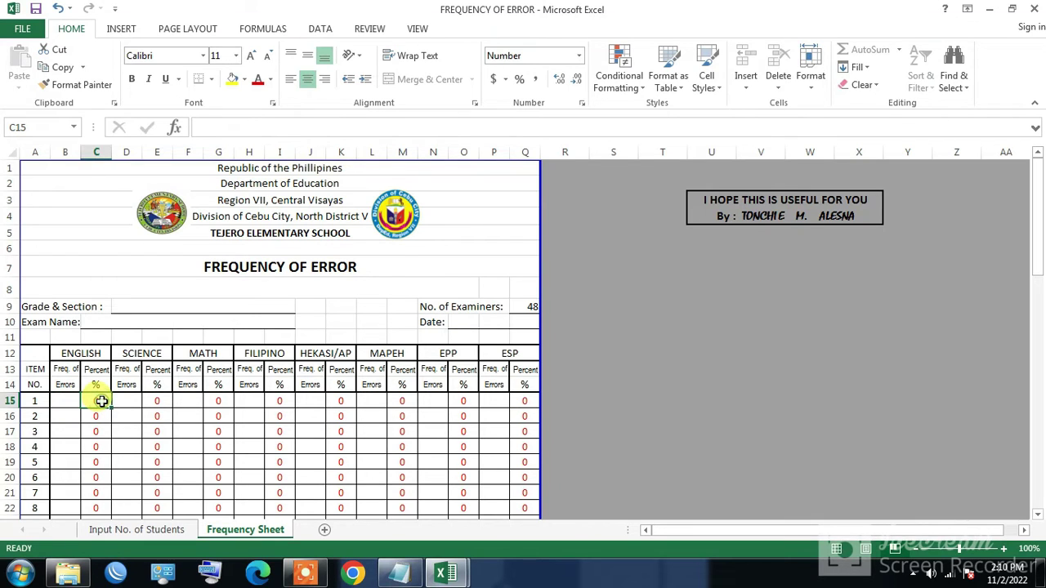
{"action": "left_click", "coordinate": [71, 399]}
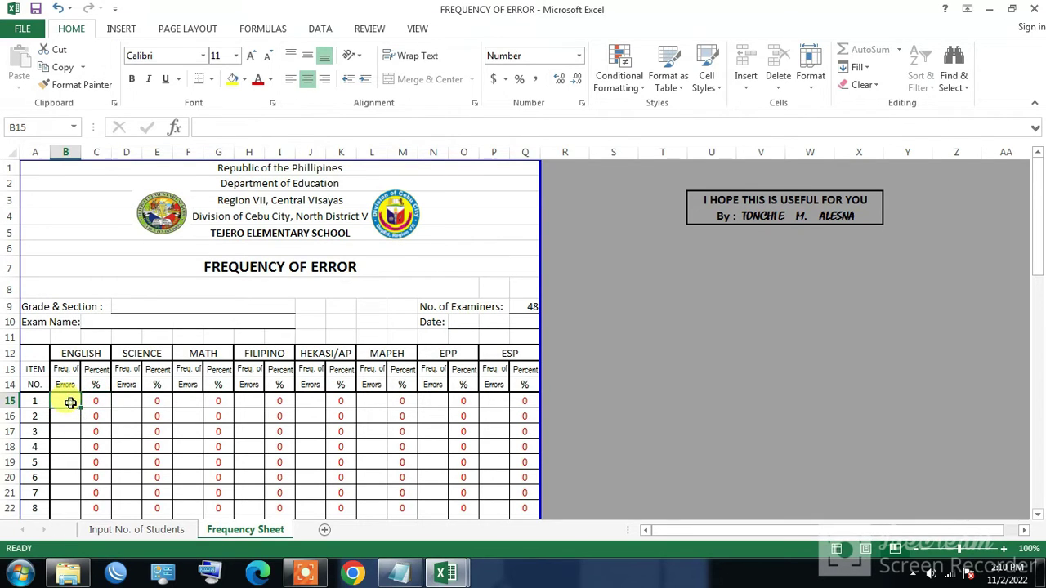
Switch to the blank Book1 workbook and enlarge the sheet view to 160%
{"action": "mouse_move", "coordinate": [446, 572]}
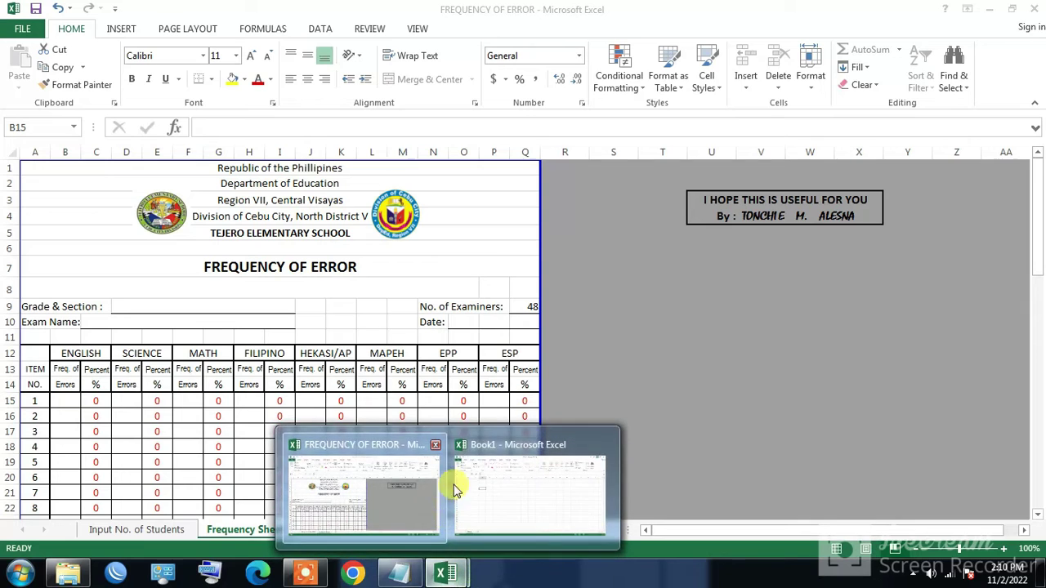
{"action": "left_click", "coordinate": [509, 502]}
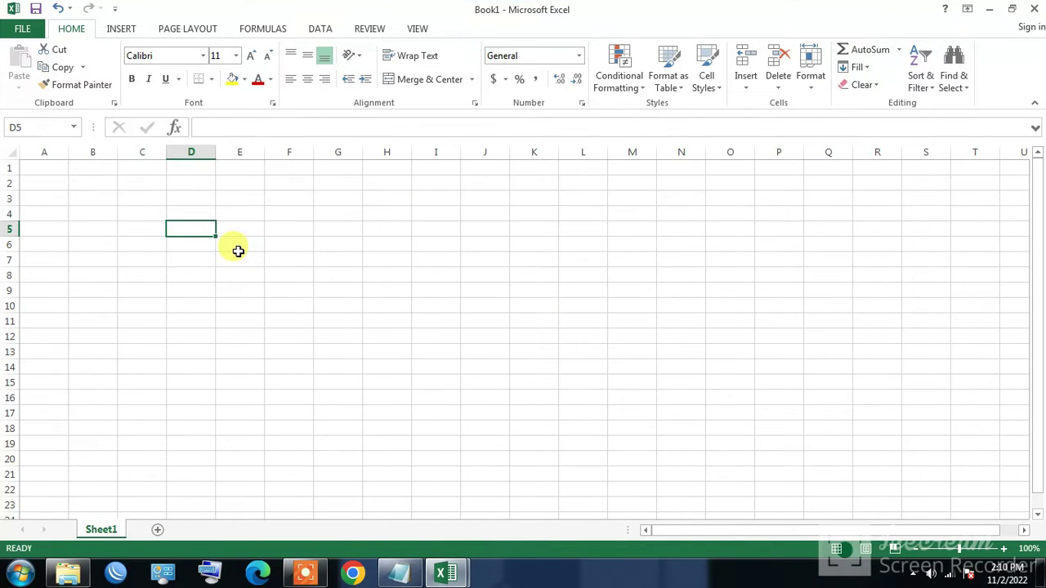
{"action": "scroll", "coordinate": [231, 258], "scroll_direction": "up", "scroll_amount": 3}
{"action": "scroll", "coordinate": [315, 335], "scroll_direction": "up", "scroll_amount": 1}
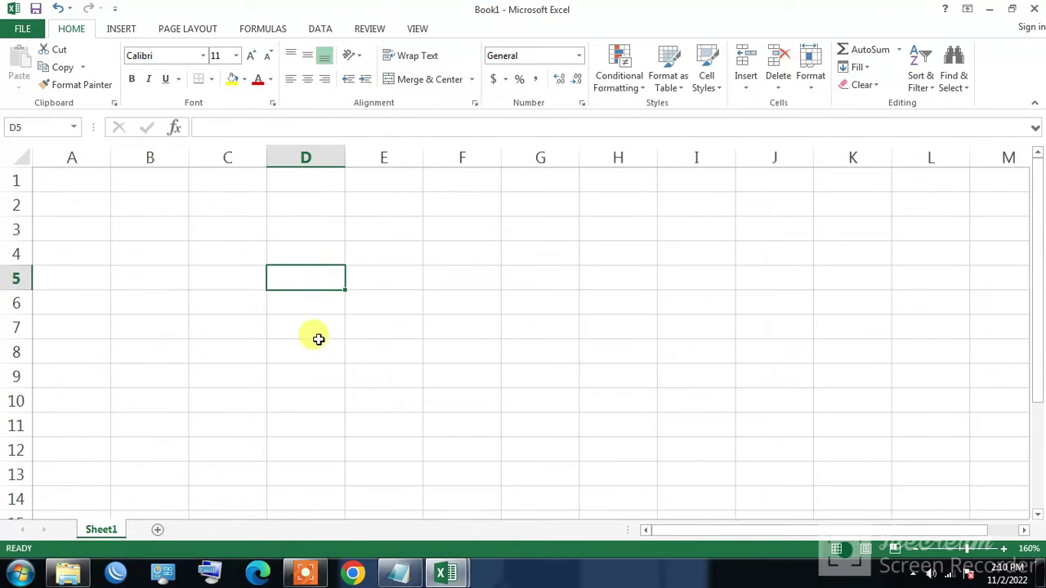
{"action": "left_click", "coordinate": [278, 274]}
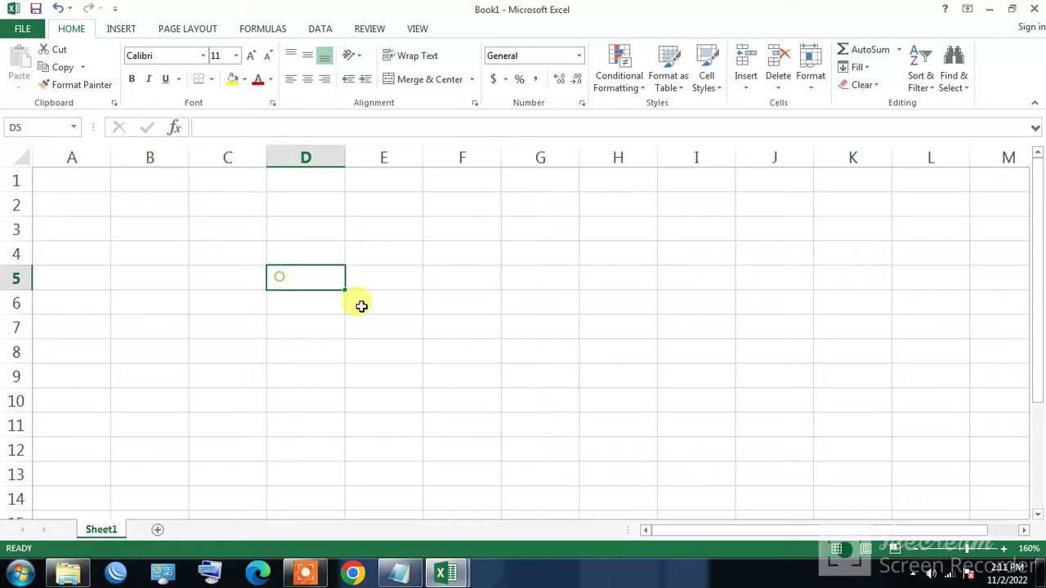
Copy the ENGLISH headings and first five item rows, B12:C19, from the Frequency Sheet of the FREQUENCY OF ERROR workbook
{"action": "left_click", "coordinate": [445, 555]}
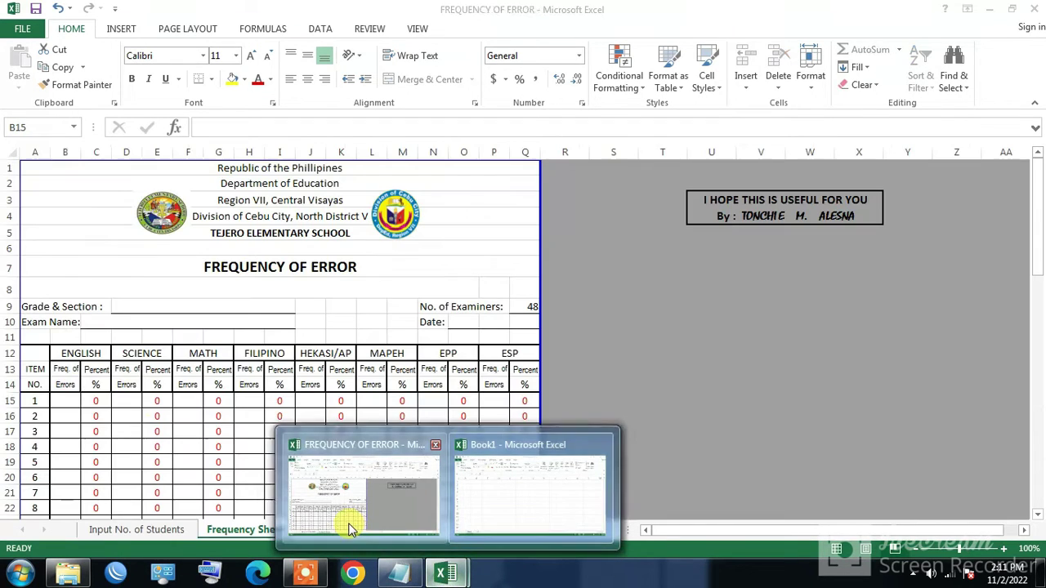
{"action": "left_click", "coordinate": [346, 523]}
{"action": "left_click", "coordinate": [67, 402]}
{"action": "left_click_drag", "start_coordinate": [57, 355], "coordinate": [101, 462]}
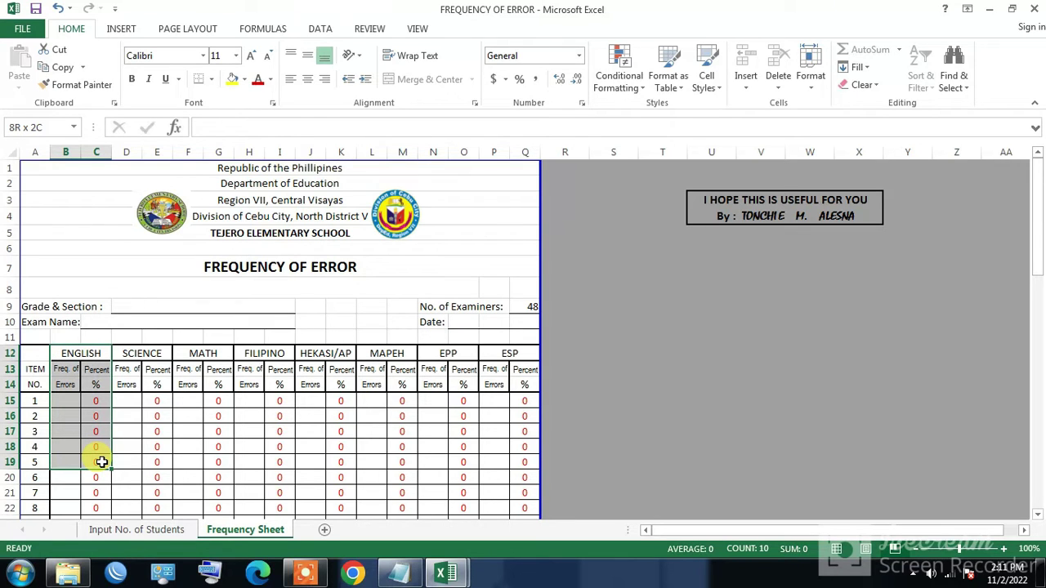
{"action": "key", "text": "ctrl+c"}
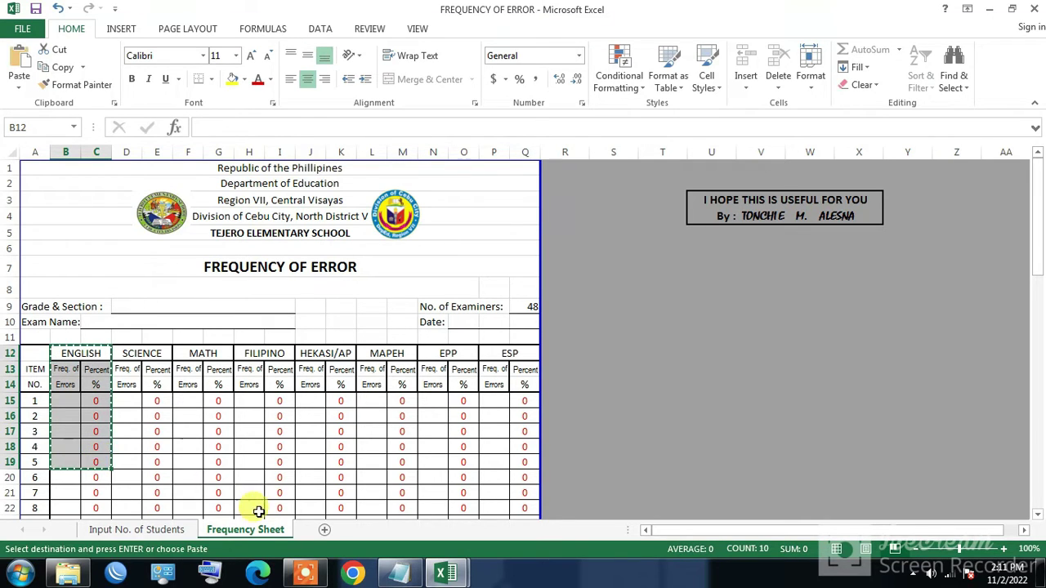
Paste the copied ENGLISH block into Sheet1 of Book1, starting at cell D3
{"action": "mouse_move", "coordinate": [445, 572]}
{"action": "left_click", "coordinate": [501, 523]}
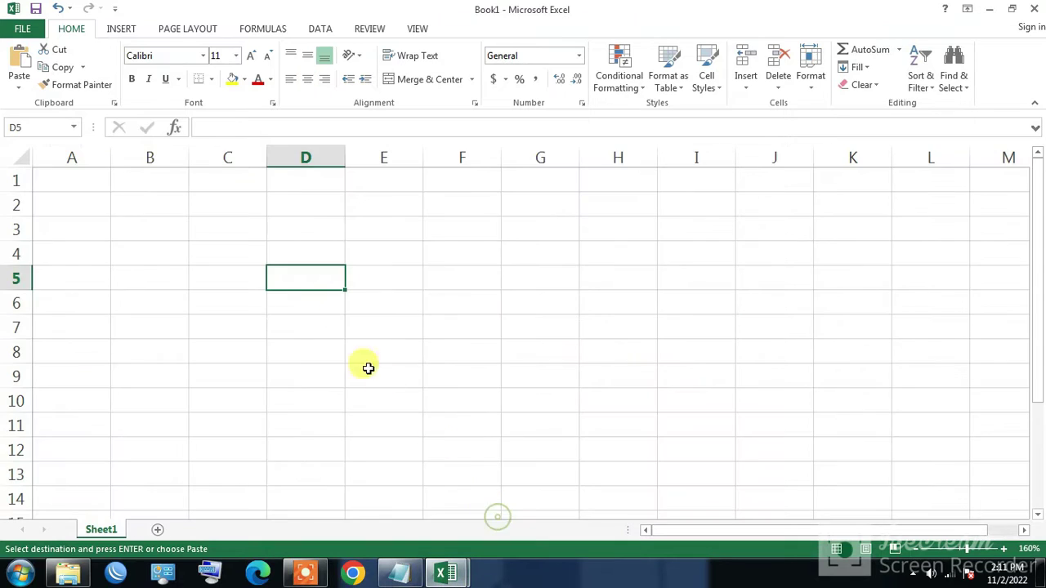
{"action": "left_click", "coordinate": [308, 237]}
{"action": "key", "text": "ctrl+v"}
{"action": "scroll", "coordinate": [317, 254], "scroll_direction": "up", "scroll_amount": 4}
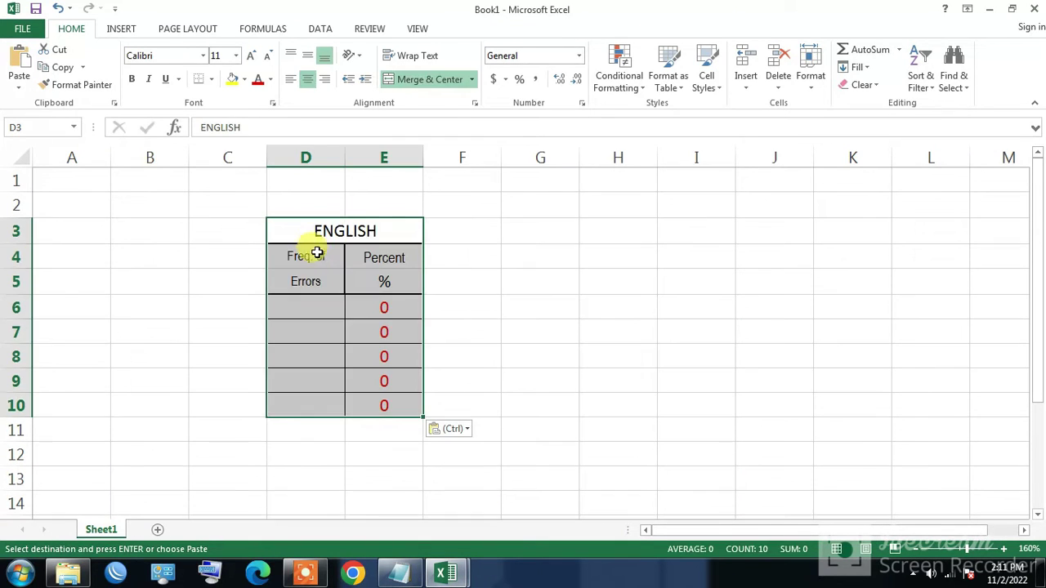
{"action": "left_click", "coordinate": [601, 308]}
Number the five item rows beside the ENGLISH table 1 to 5 in cells C6 to C10
{"action": "left_click", "coordinate": [236, 306]}
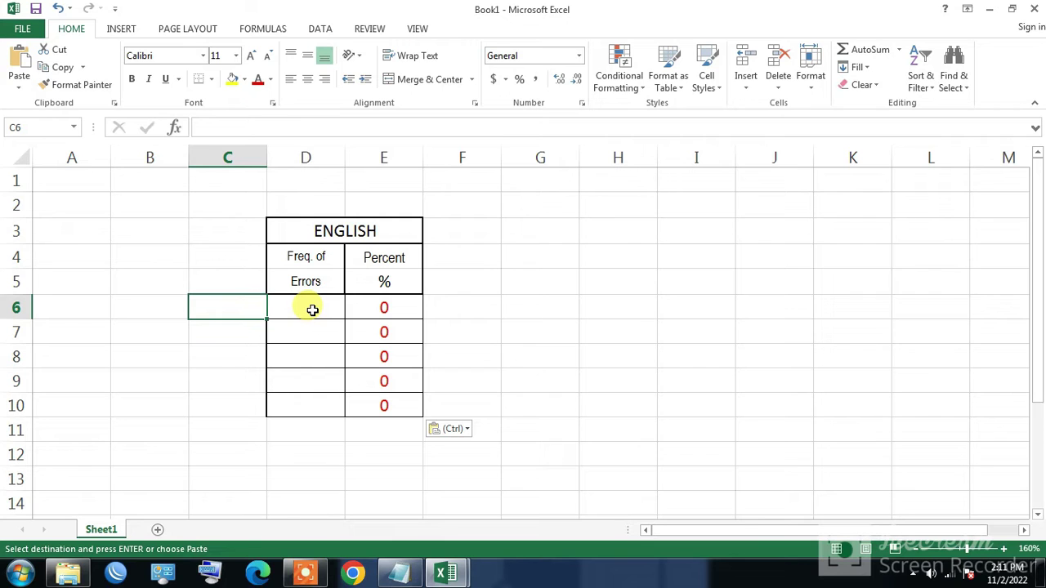
{"action": "type", "text": "1"}
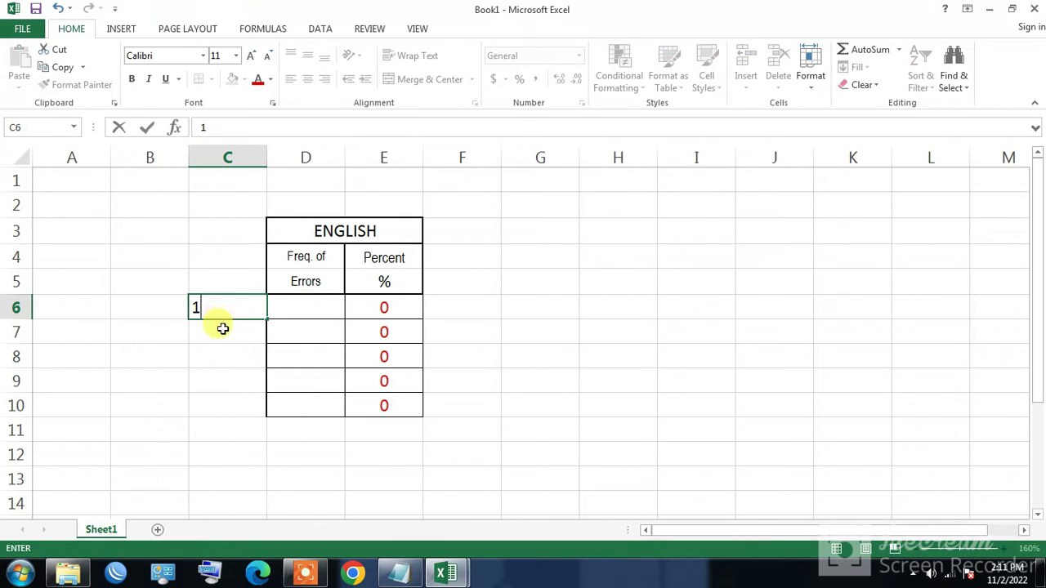
{"action": "left_click", "coordinate": [222, 329]}
{"action": "type", "text": "2"}
{"action": "left_click", "coordinate": [236, 356]}
{"action": "type", "text": "3"}
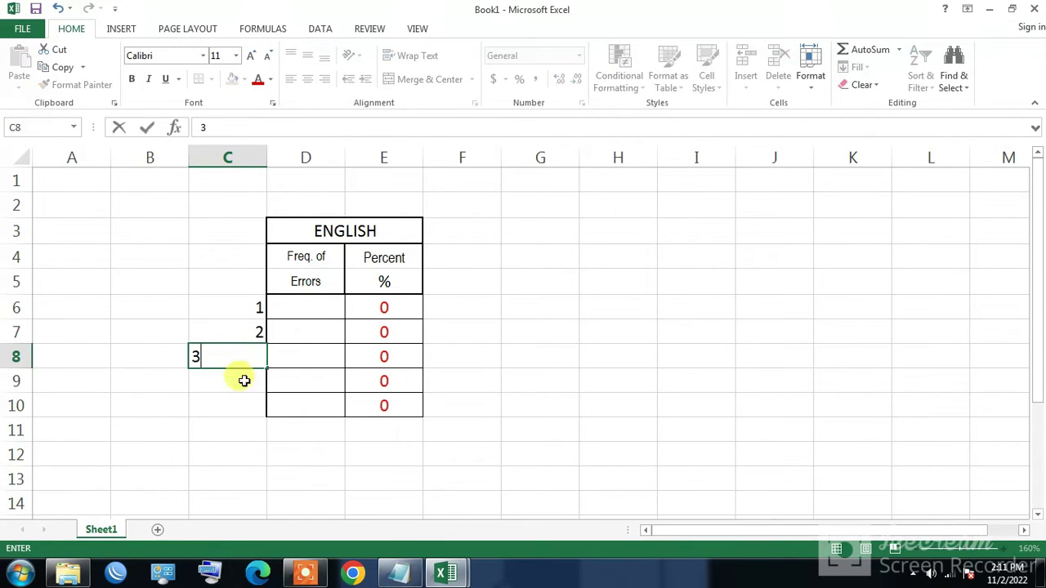
{"action": "left_click", "coordinate": [242, 382]}
{"action": "type", "text": "4"}
{"action": "left_click", "coordinate": [261, 405]}
{"action": "type", "text": "5"}
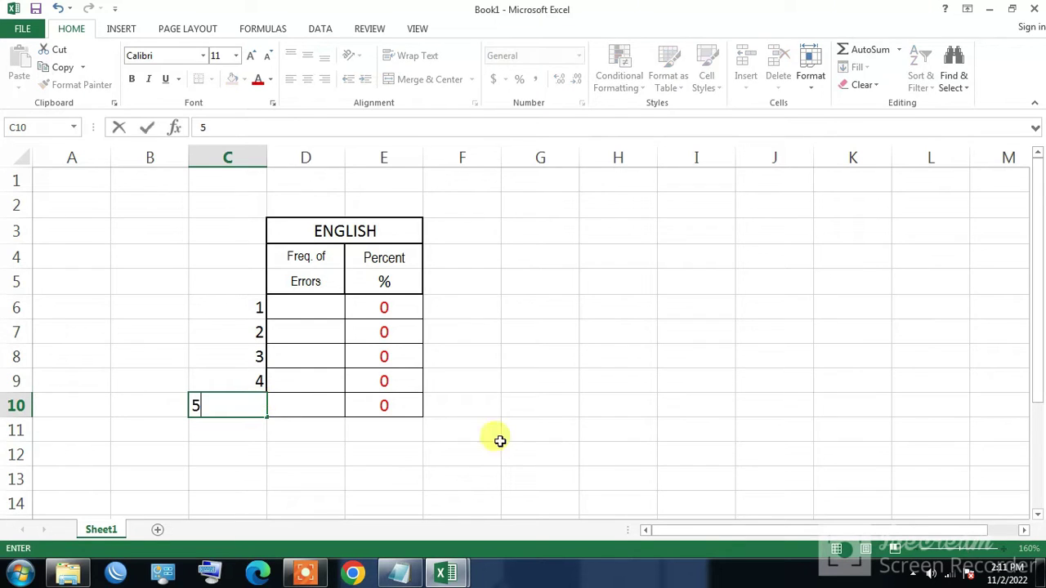
{"action": "left_click", "coordinate": [630, 453]}
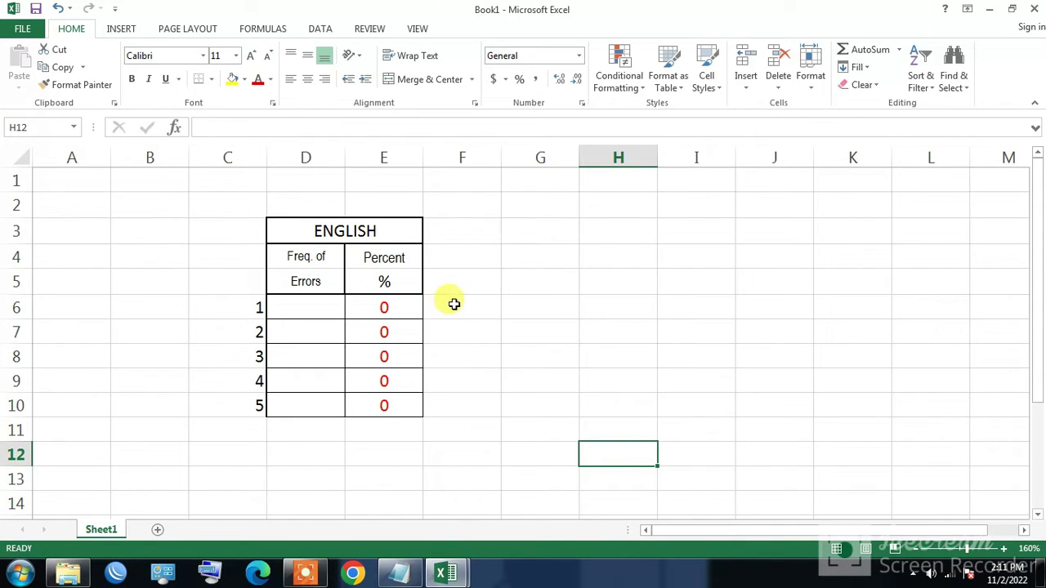
Inspect item 1's Percent and Freq. of Errors cells in the pasted ENGLISH table
{"action": "left_click", "coordinate": [416, 302]}
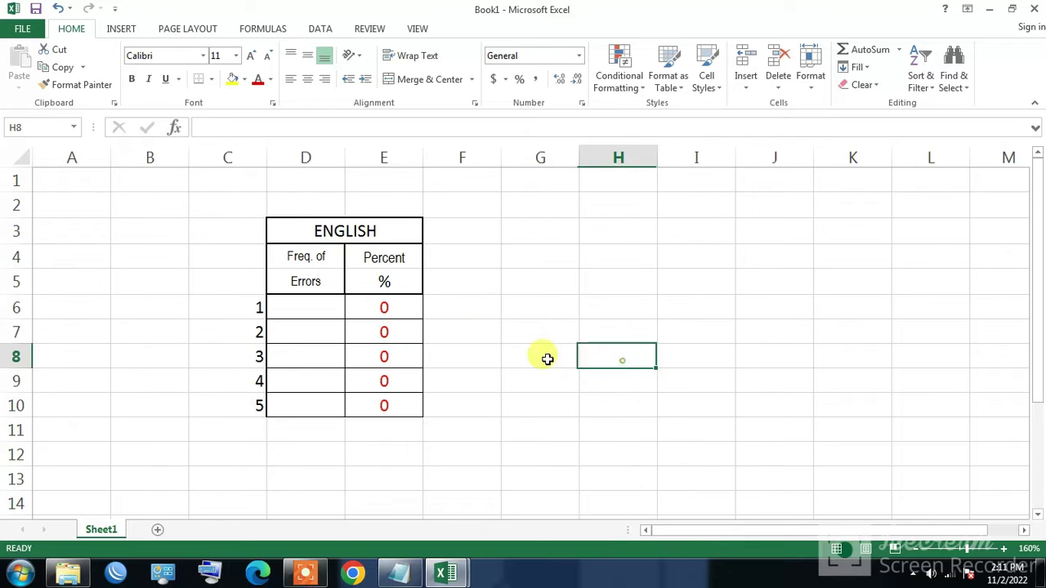
{"action": "left_click", "coordinate": [420, 325]}
{"action": "left_click", "coordinate": [401, 304]}
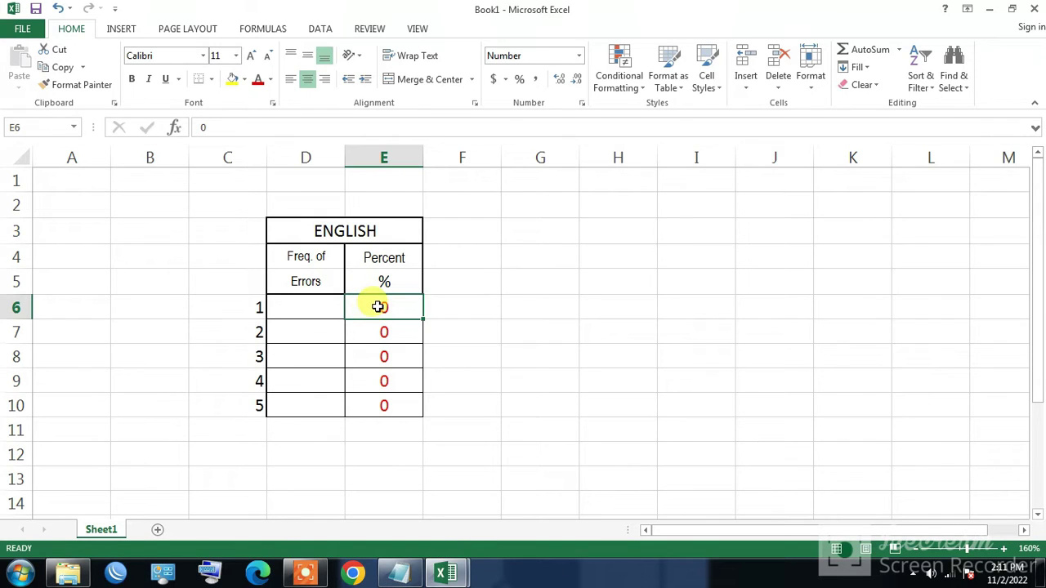
{"action": "left_click", "coordinate": [329, 306]}
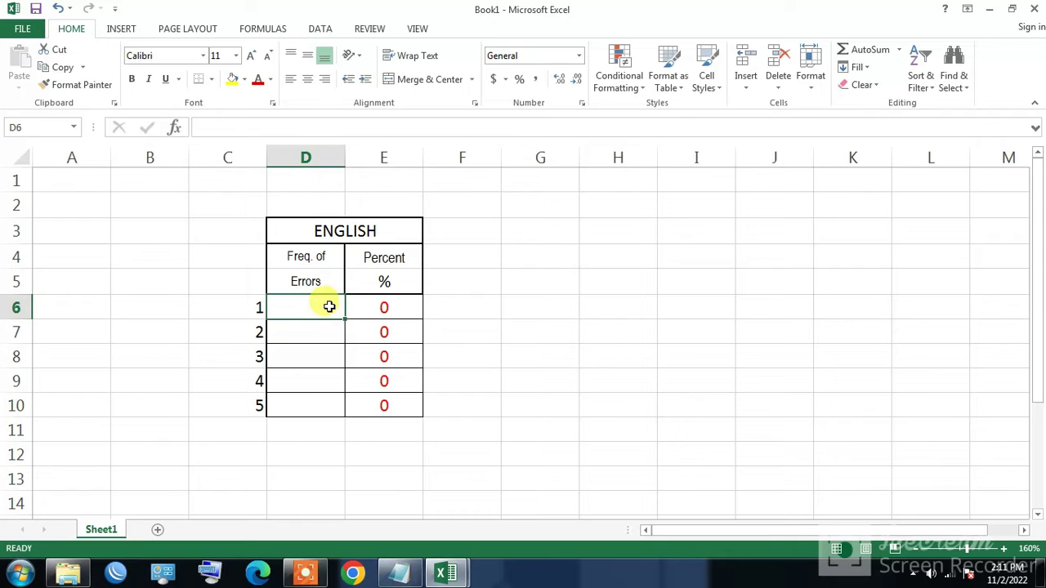
{"action": "left_click", "coordinate": [381, 311]}
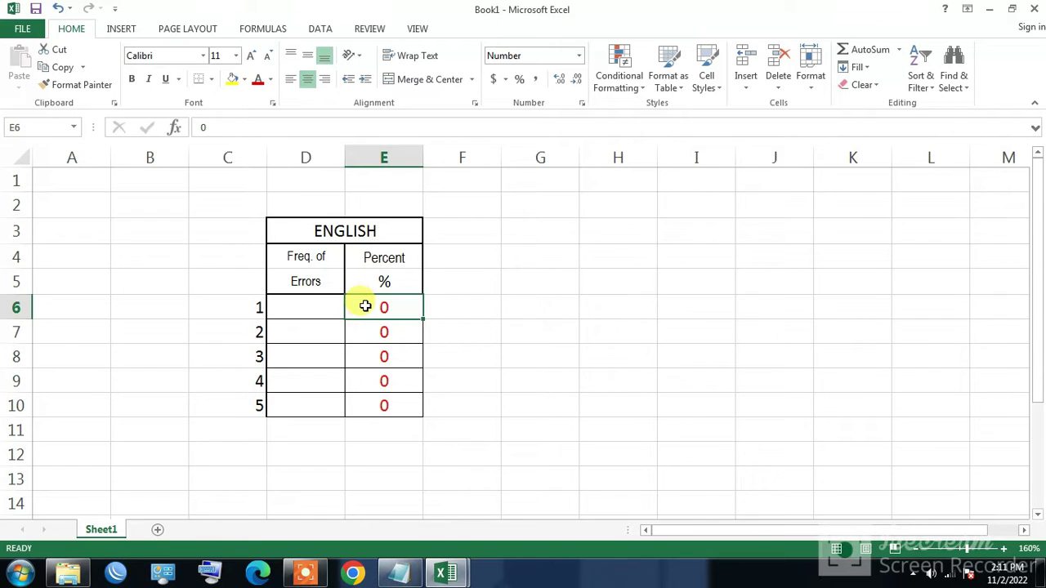
Clear the contents of the five Percent cells, E6:E10, in the ENGLISH table
{"action": "left_click", "coordinate": [610, 384]}
{"action": "left_click_drag", "start_coordinate": [410, 317], "coordinate": [396, 405]}
{"action": "left_click", "coordinate": [451, 334]}
{"action": "left_click", "coordinate": [370, 307]}
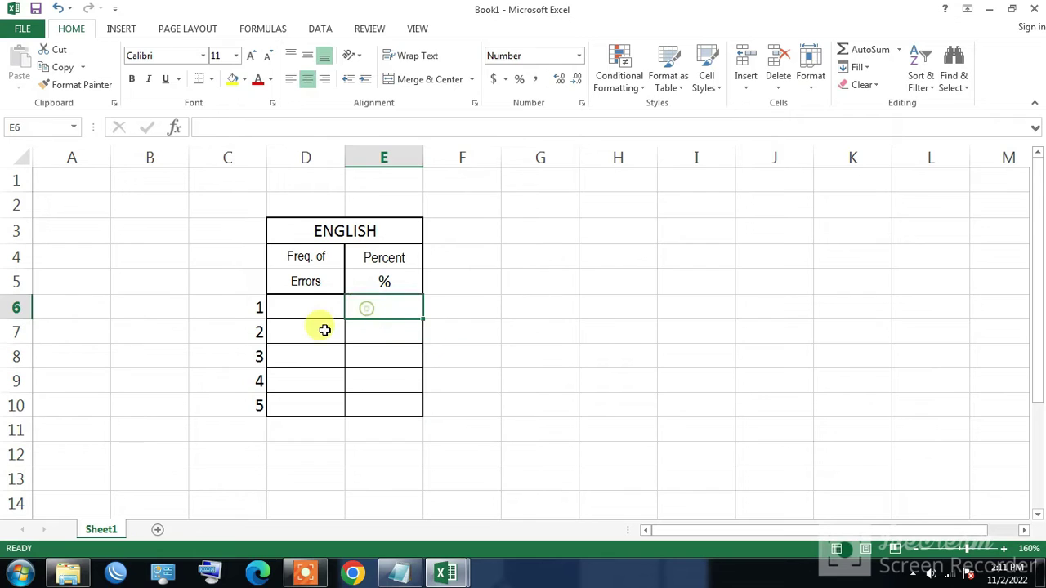
{"action": "left_click", "coordinate": [330, 125]}
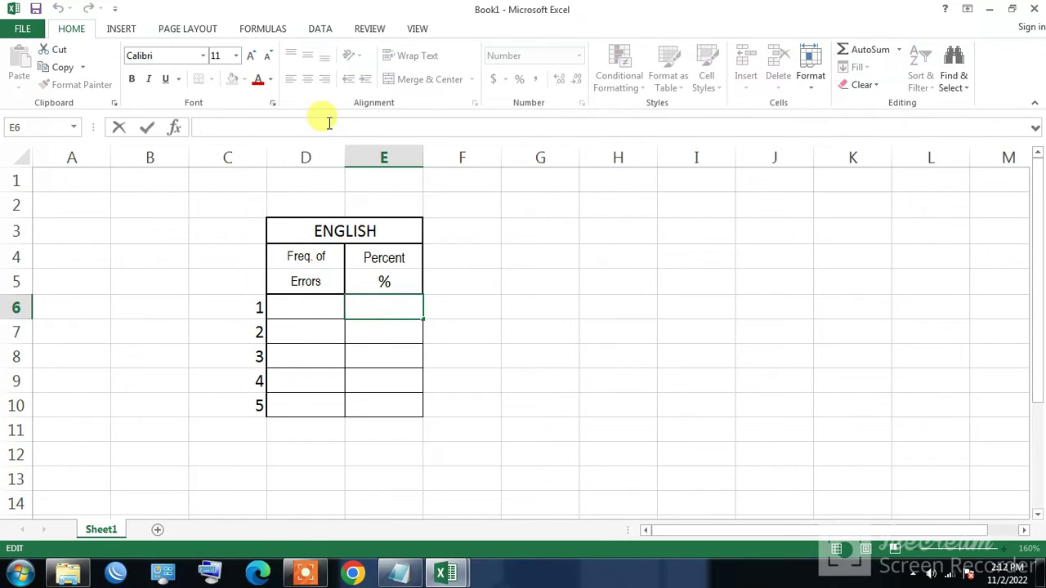
{"action": "type", "text": "="}
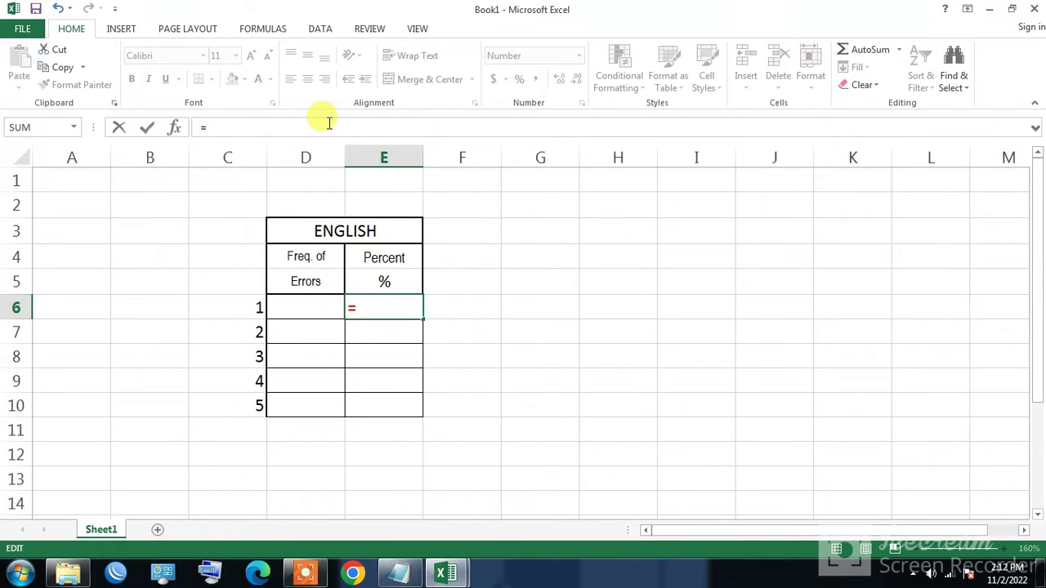
{"action": "type", "text": "SUM"}
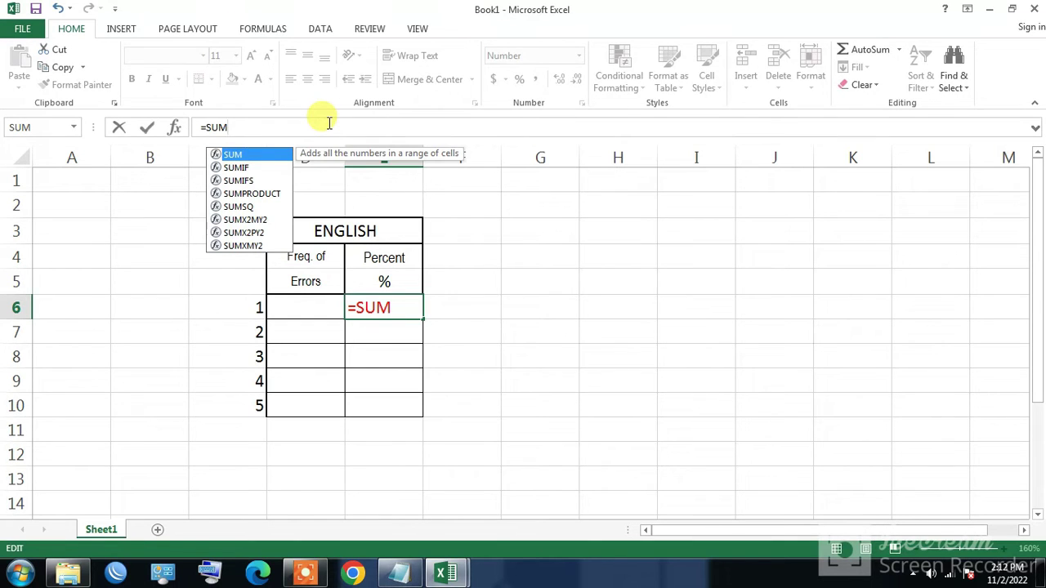
{"action": "left_click", "coordinate": [162, 575]}
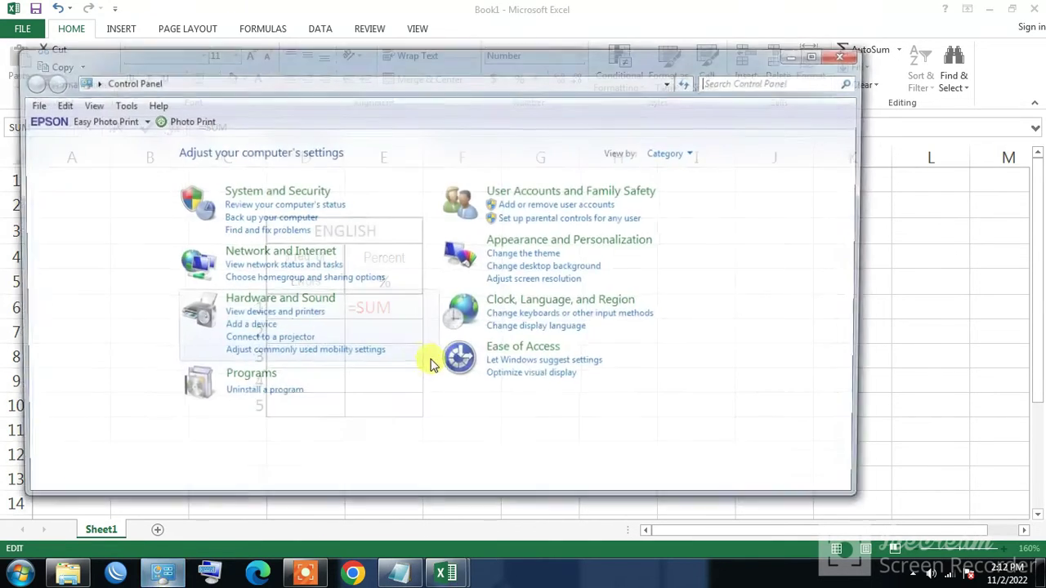
{"action": "left_click", "coordinate": [847, 54]}
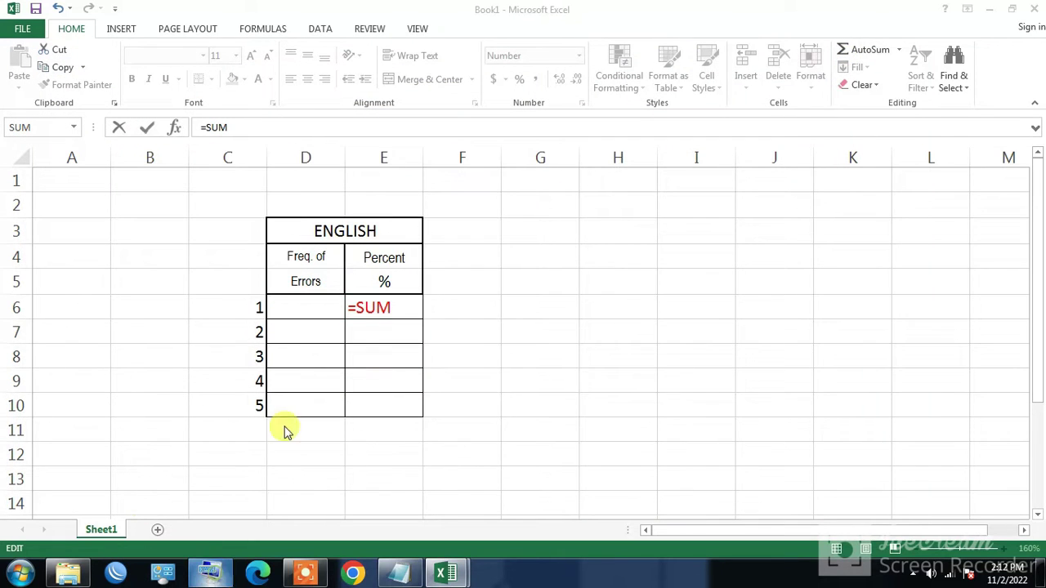
{"action": "left_click_drag", "start_coordinate": [727, 304], "coordinate": [861, 302]}
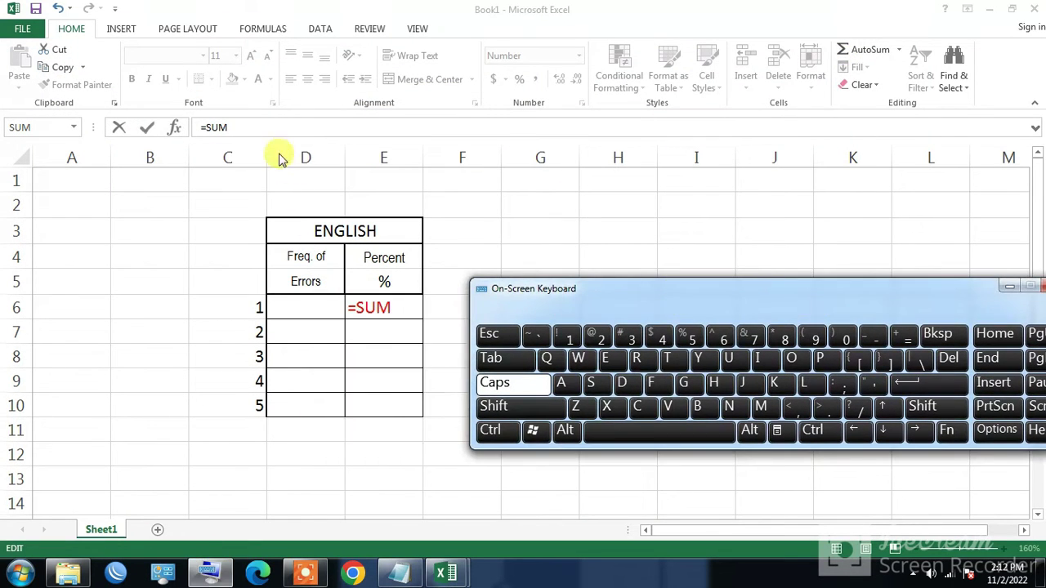
{"action": "left_click", "coordinate": [515, 406]}
{"action": "left_click", "coordinate": [815, 337]}
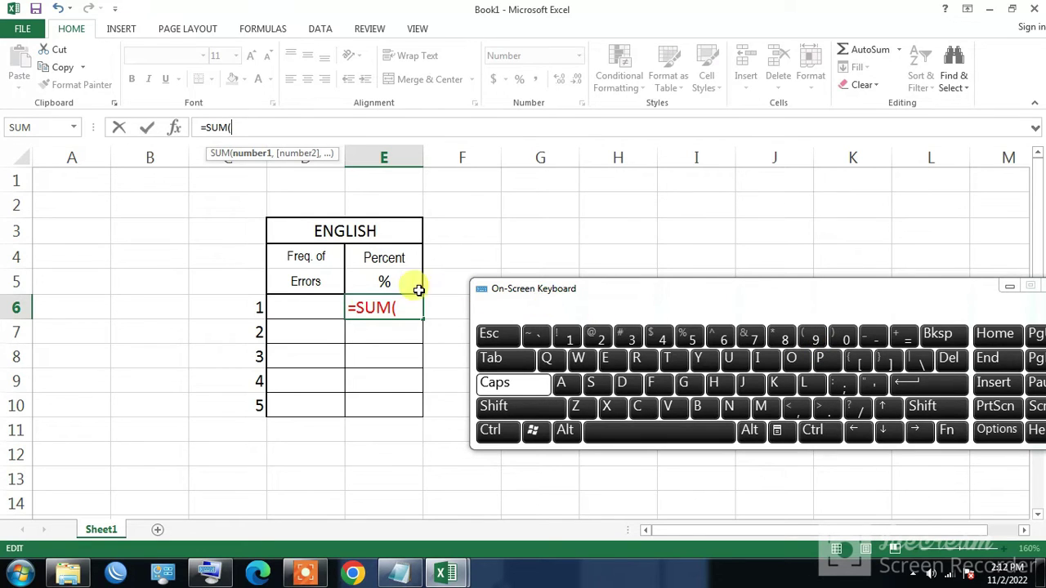
{"action": "left_click", "coordinate": [304, 314]}
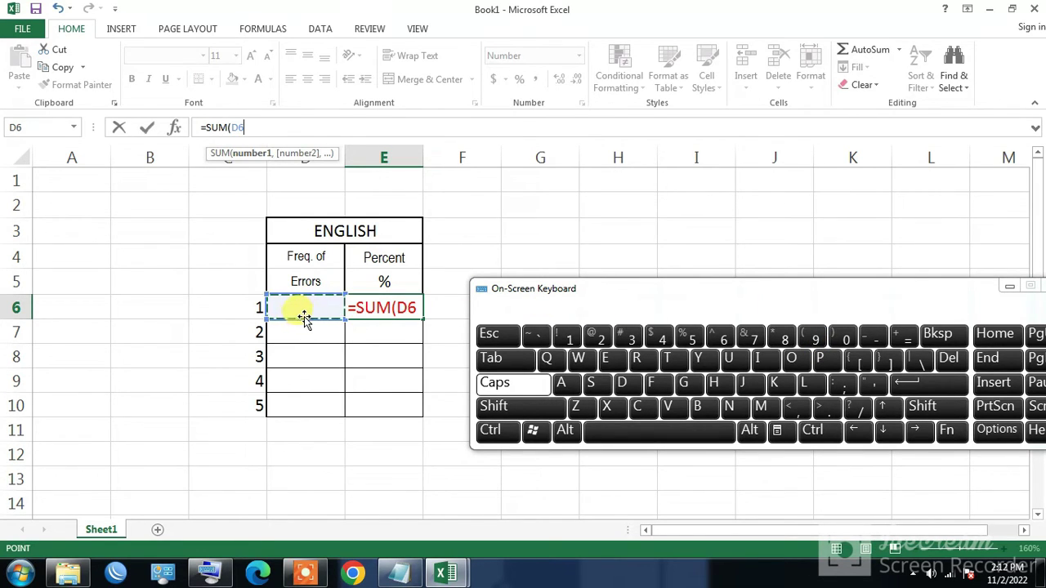
{"action": "type", "text": "/"}
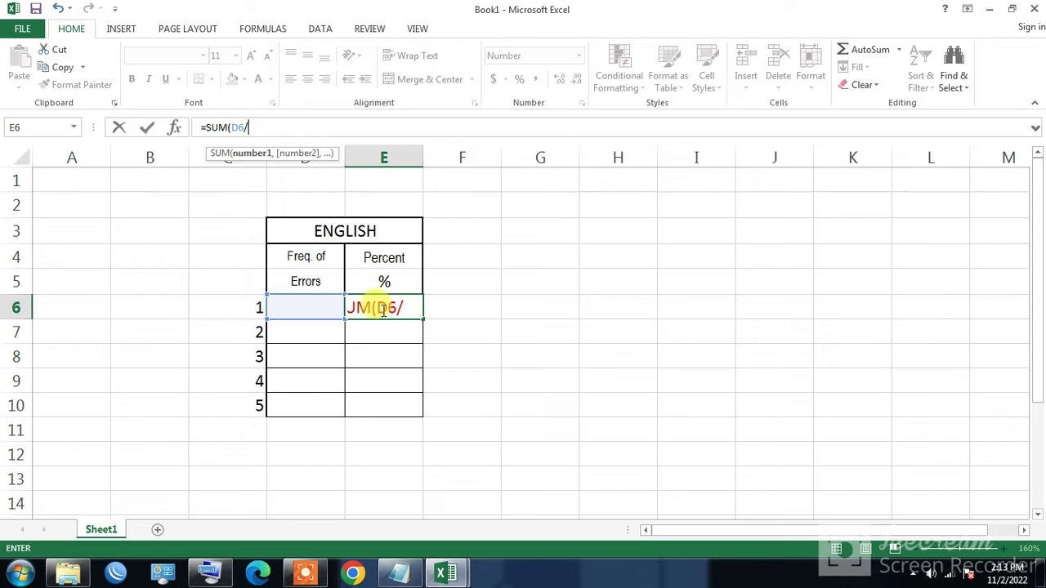
{"action": "left_click", "coordinate": [325, 309]}
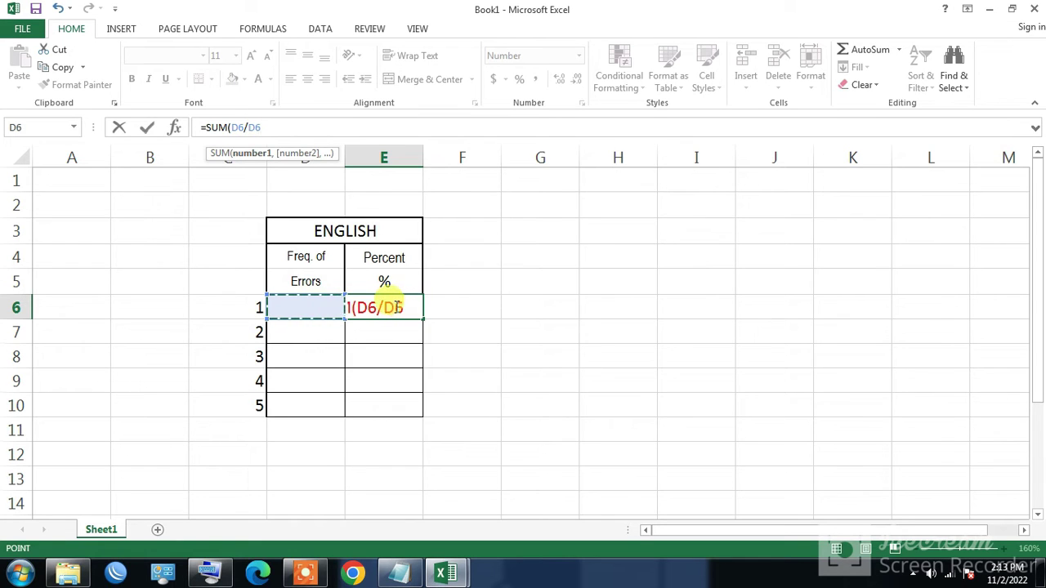
{"action": "key", "text": "Escape"}
{"action": "left_click", "coordinate": [658, 340]}
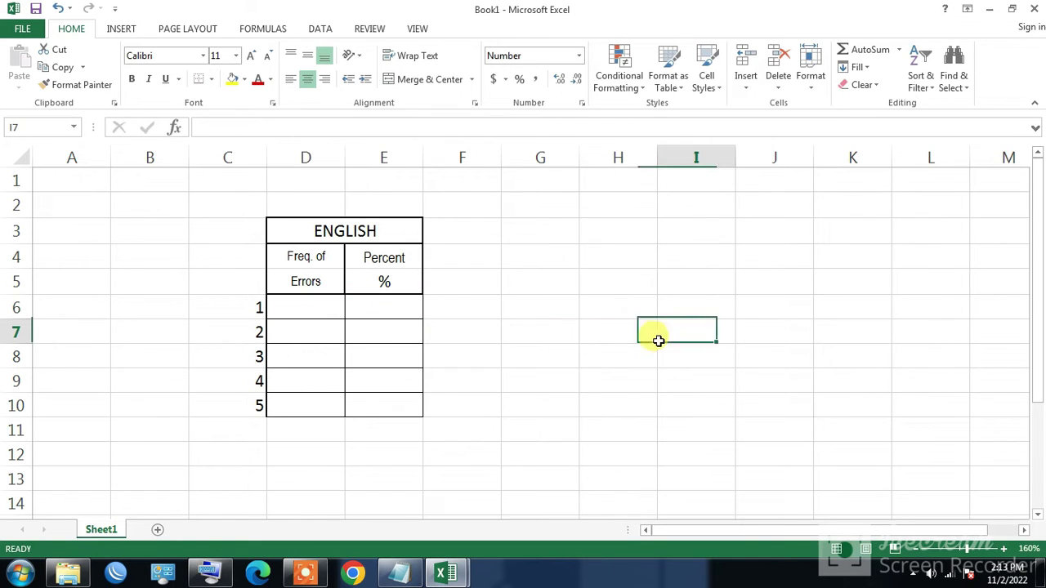
Merge and center cells F6:I6 beside item 1 of the ENGLISH table
{"action": "left_click", "coordinate": [385, 307]}
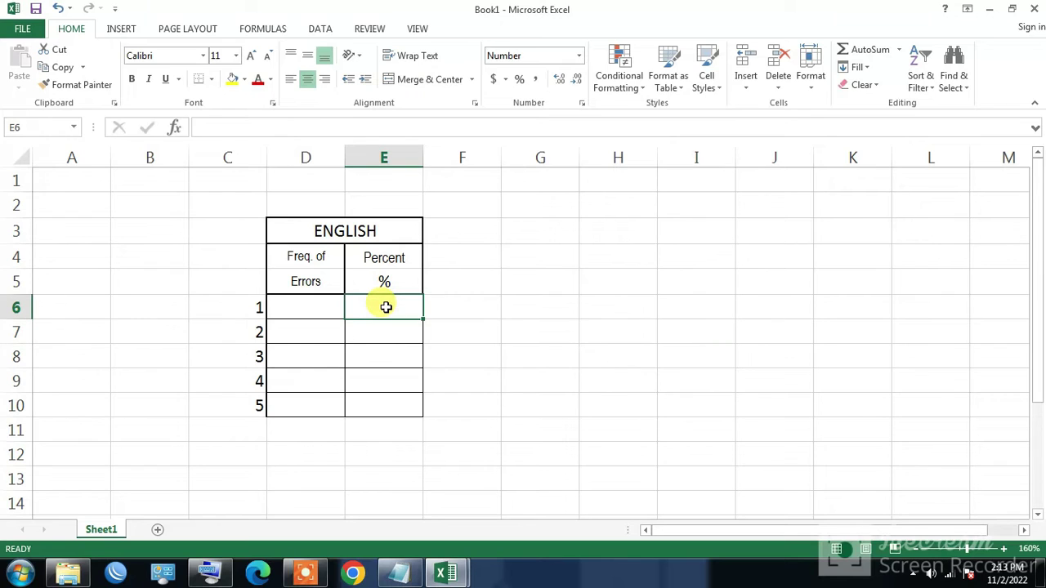
{"action": "left_click", "coordinate": [505, 303]}
{"action": "left_click_drag", "start_coordinate": [490, 308], "coordinate": [721, 306]}
{"action": "left_click", "coordinate": [413, 81]}
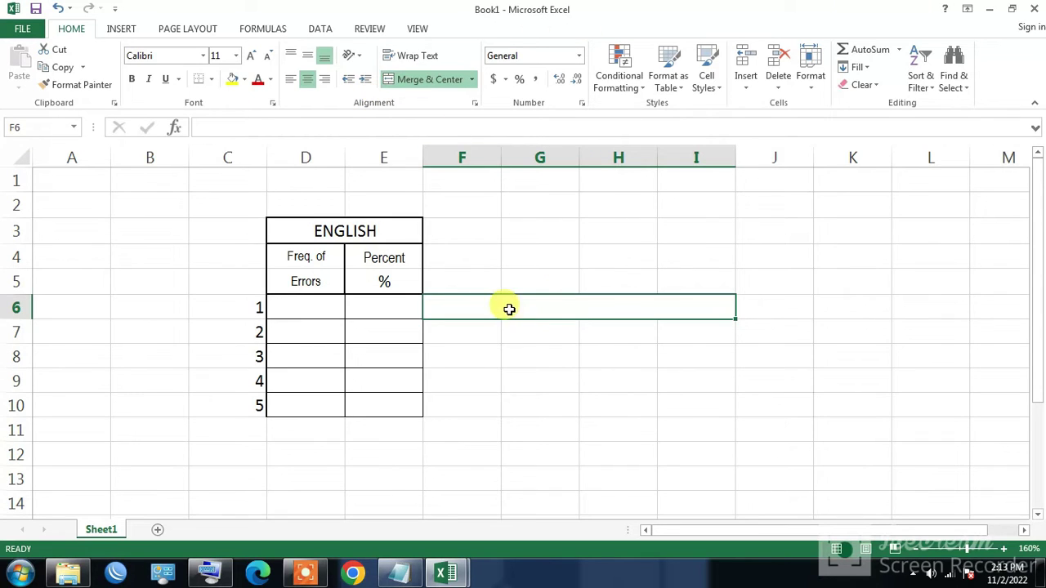
Enter the note "<-- ERROR/ NO. TEST ITEM x 100 = PERCENTAGE" in the merged cell beside item 1
{"action": "type", "text": "<"}
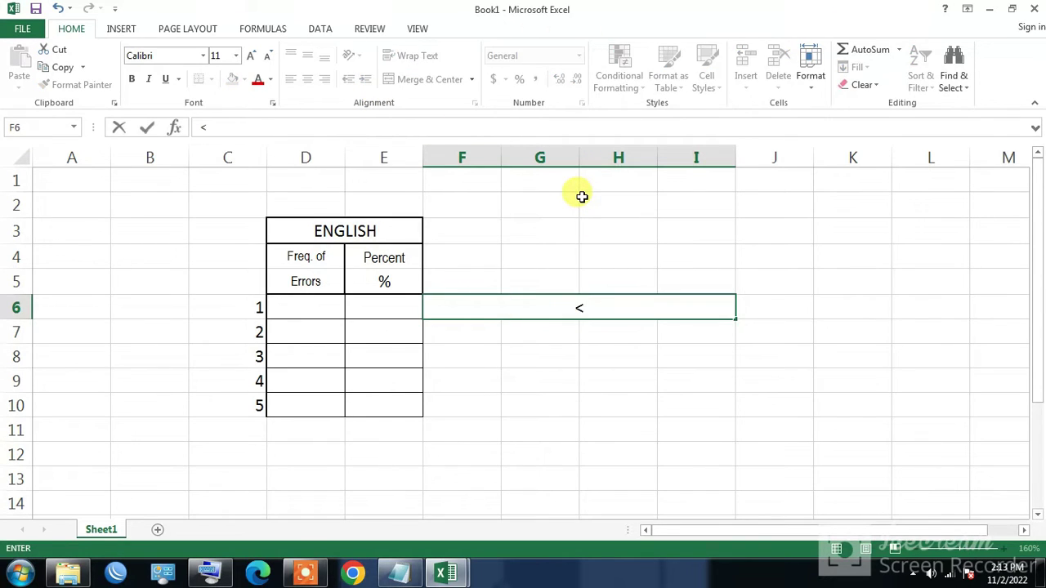
{"action": "type", "text": "-- SUM OF THE"}
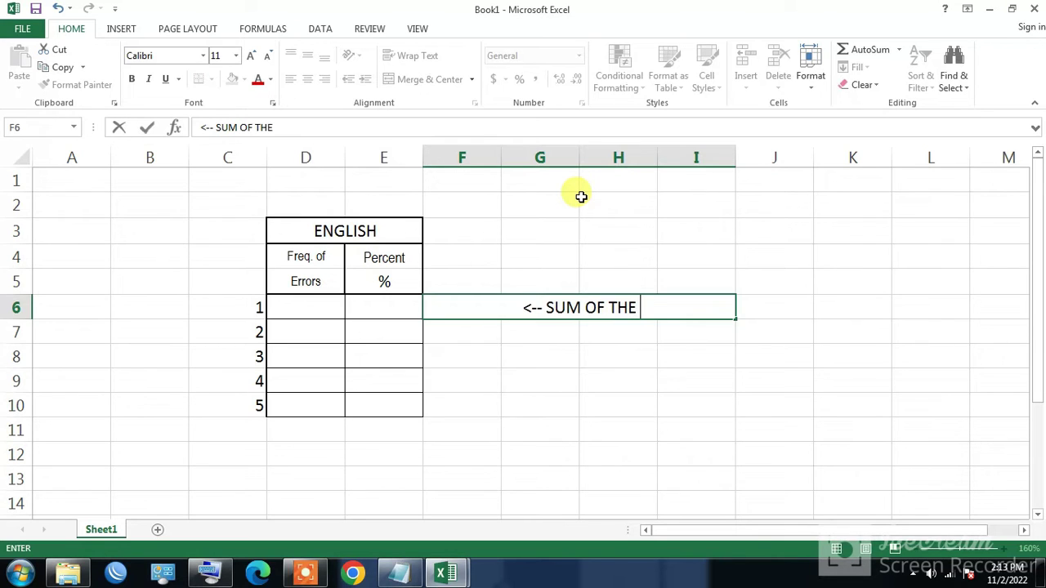
{"action": "key", "text": "BackSpace"}
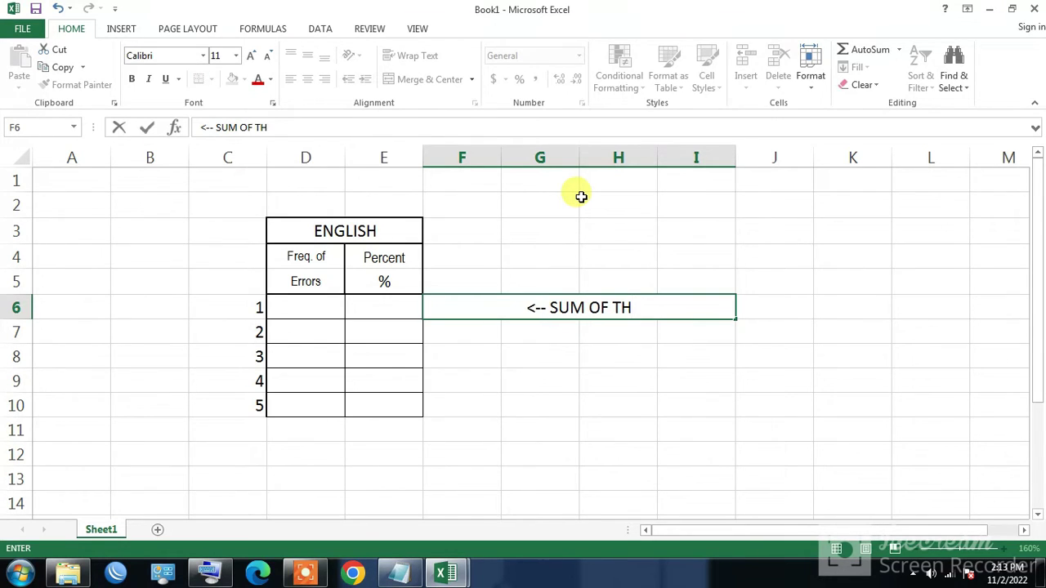
{"action": "key", "text": "BackSpace"}
{"action": "key", "text": "BackSpace"}
{"action": "key", "text": "BackSpace"}
{"action": "key", "text": "BackSpace"}
{"action": "key", "text": "BackSpace"}
{"action": "key", "text": "BackSpace"}
{"action": "key", "text": "BackSpace"}
{"action": "key", "text": "BackSpace"}
{"action": "key", "text": "BackSpace"}
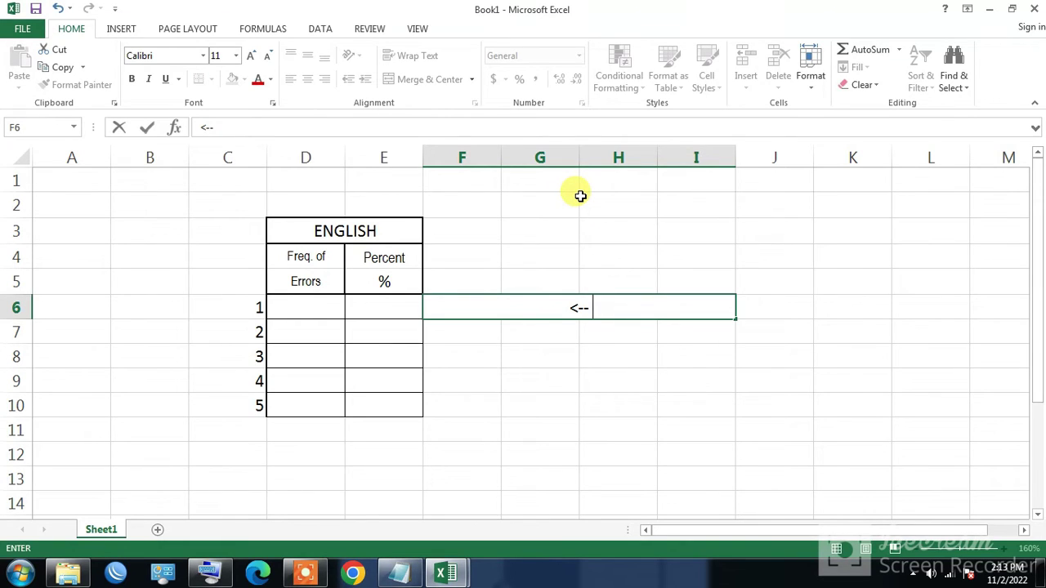
{"action": "type", "text": "ERROR"}
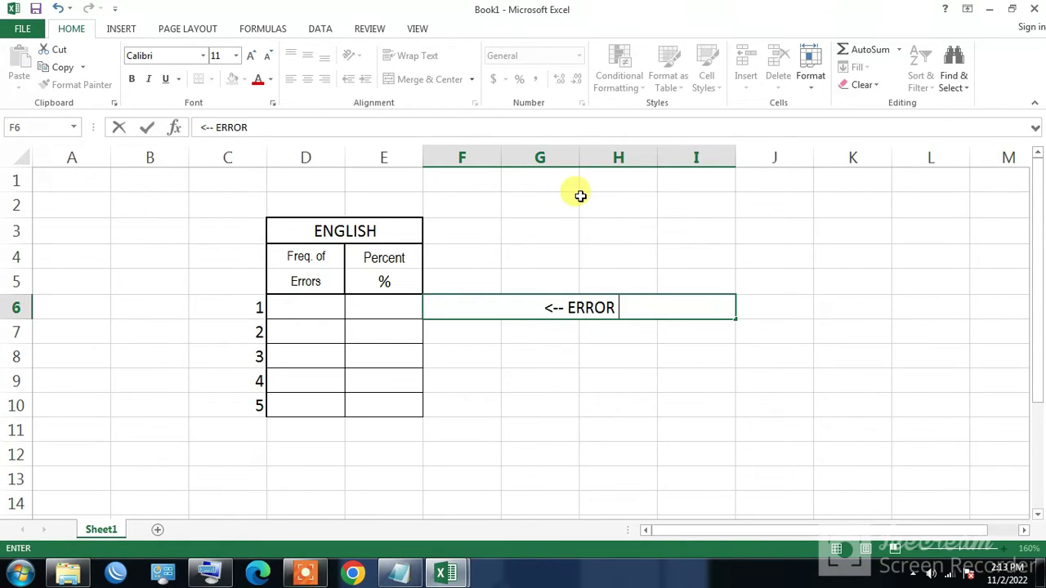
{"action": "type", "text": "/"}
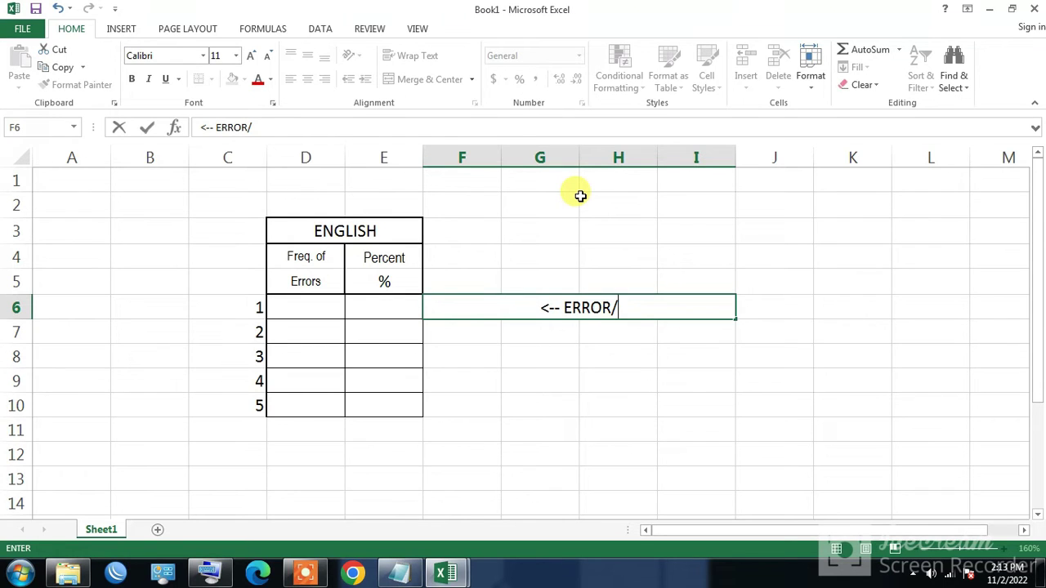
{"action": "type", "text": " NO."}
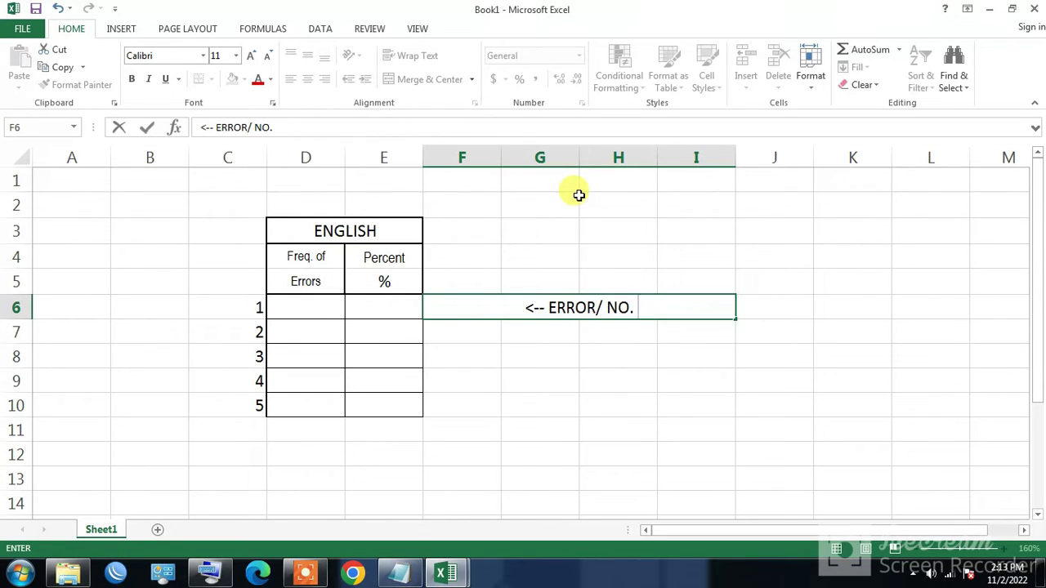
{"action": "type", "text": " ITEM"}
{"action": "key", "text": "BackSpace"}
{"action": "key", "text": "BackSpace"}
{"action": "key", "text": "BackSpace"}
{"action": "key", "text": "BackSpace"}
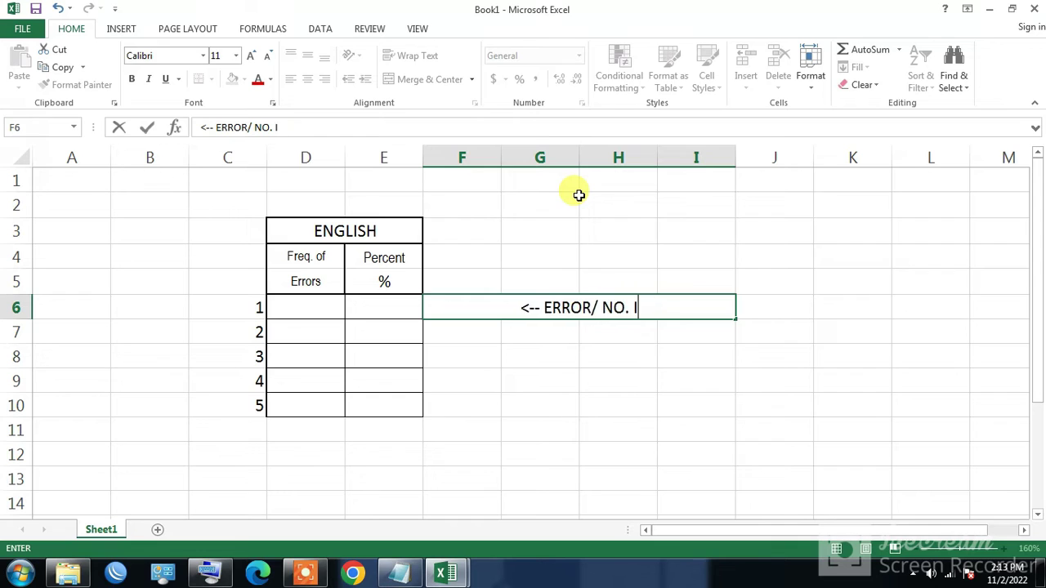
{"action": "type", "text": "TEST ITEM"}
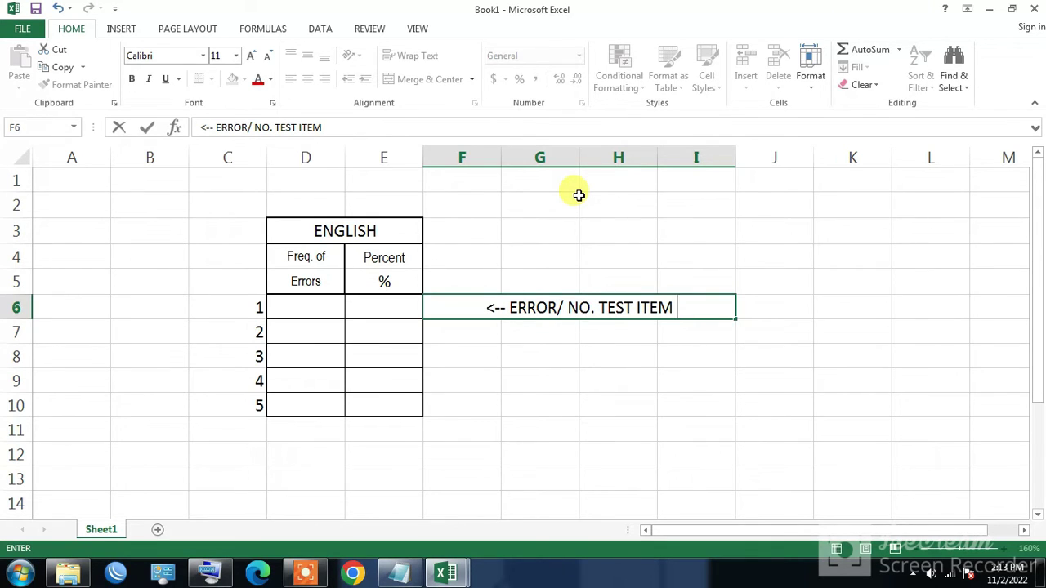
{"action": "type", "text": " X"}
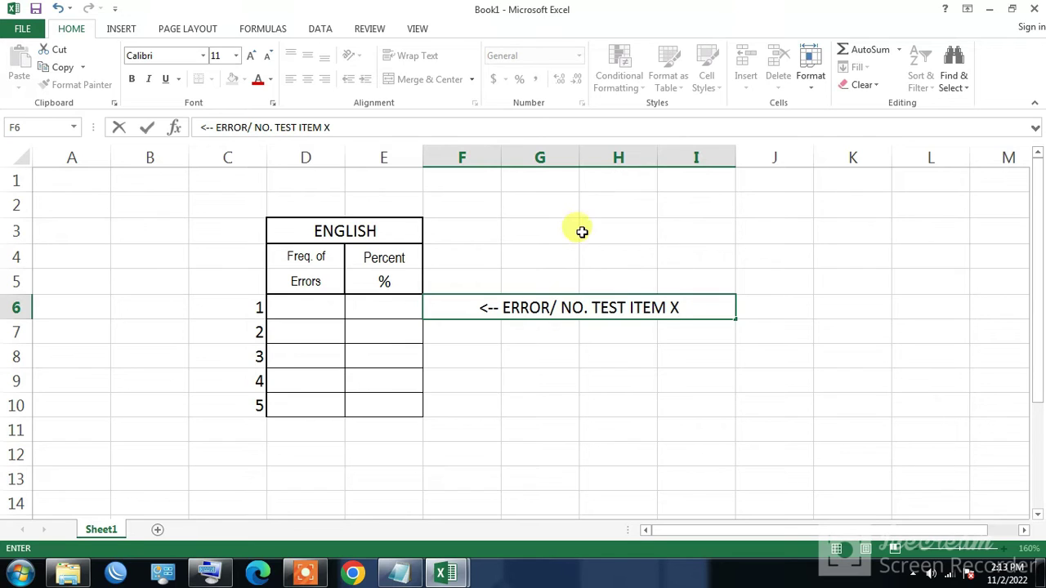
{"action": "key", "text": "BackSpace"}
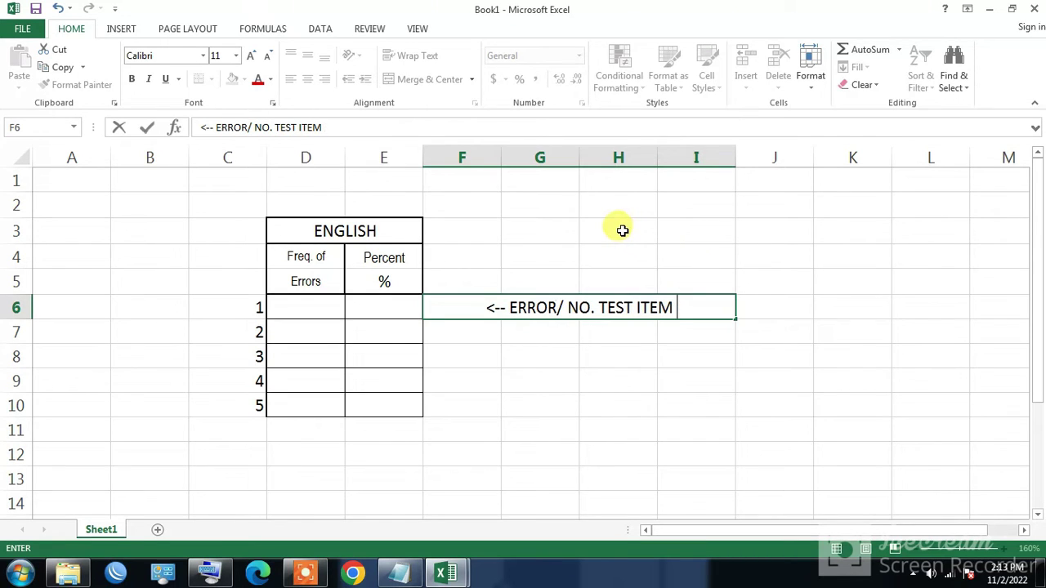
{"action": "type", "text": "x"}
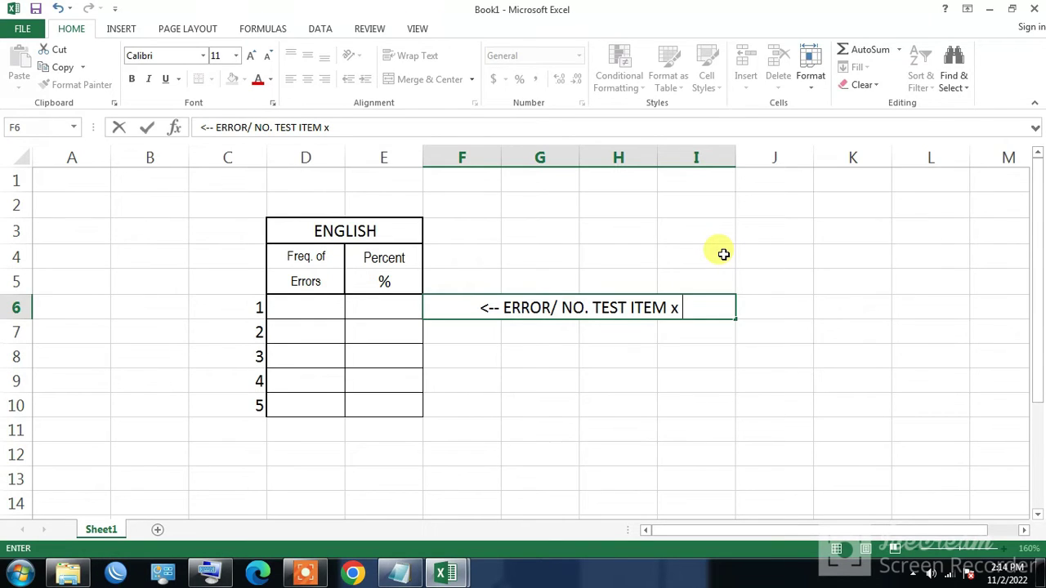
{"action": "type", "text": "100"}
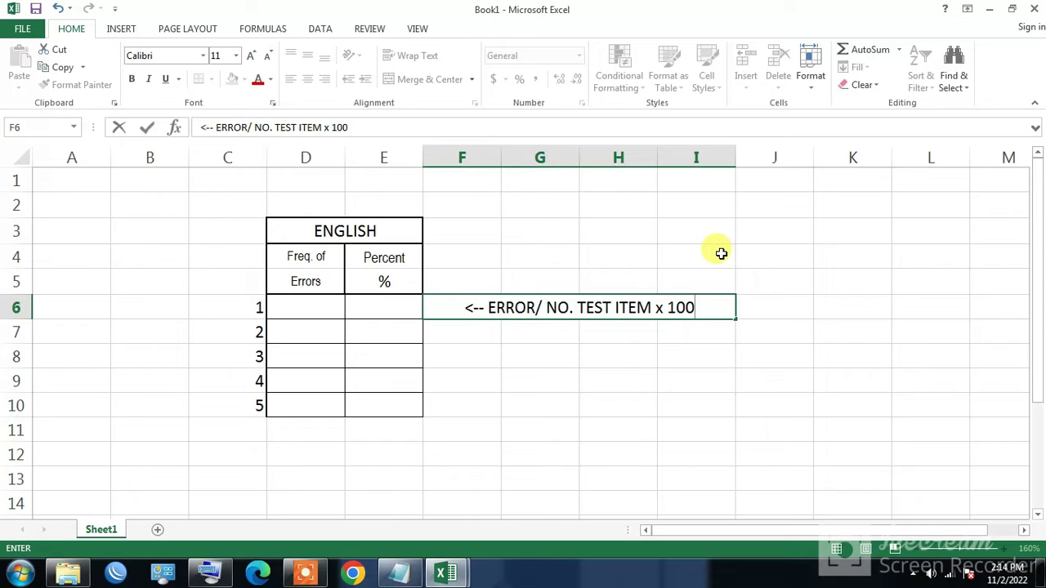
{"action": "type", "text": " = PERCE"}
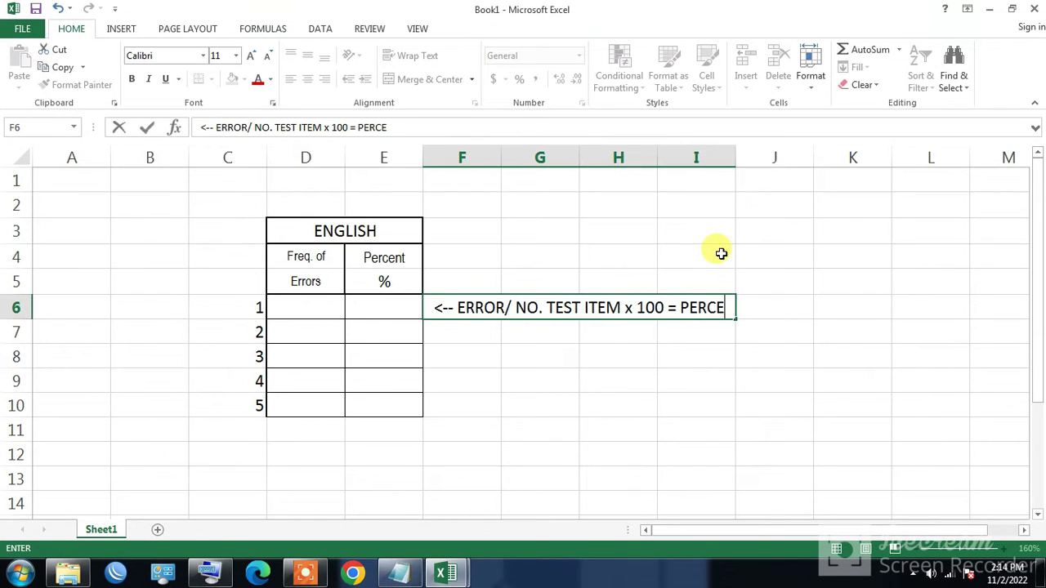
{"action": "type", "text": "NTAGE"}
{"action": "left_click", "coordinate": [894, 237]}
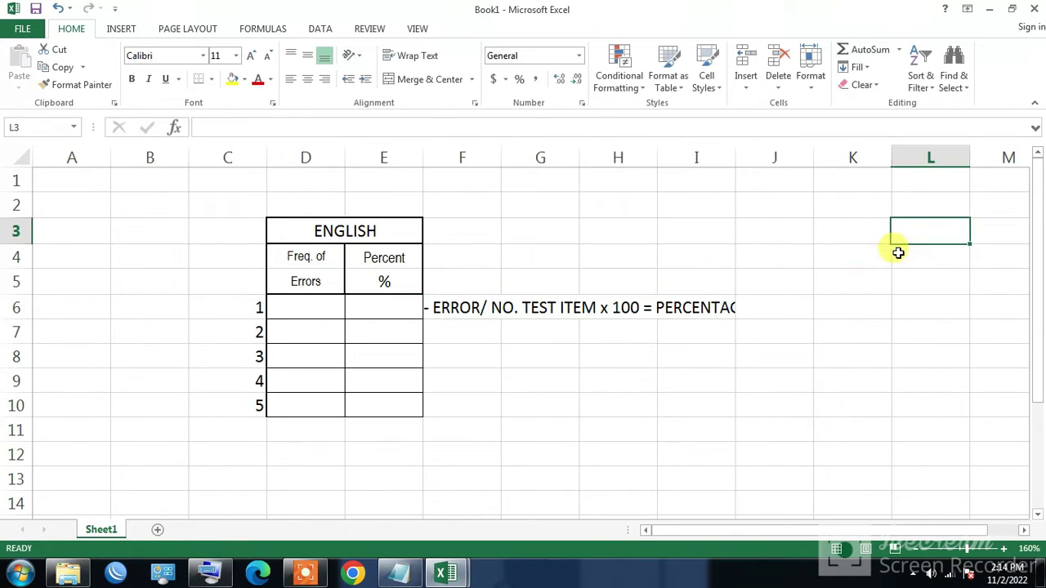
Extend the formula note's merged, centered cell to span F6:K6
{"action": "left_click_drag", "start_coordinate": [490, 303], "coordinate": [859, 306]}
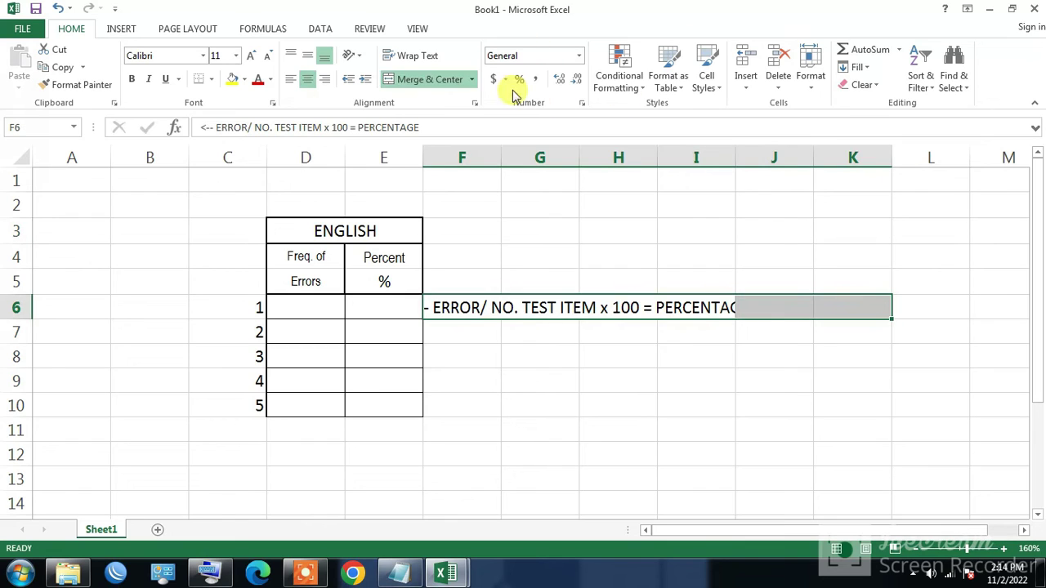
{"action": "left_click", "coordinate": [450, 79]}
{"action": "left_click", "coordinate": [597, 370]}
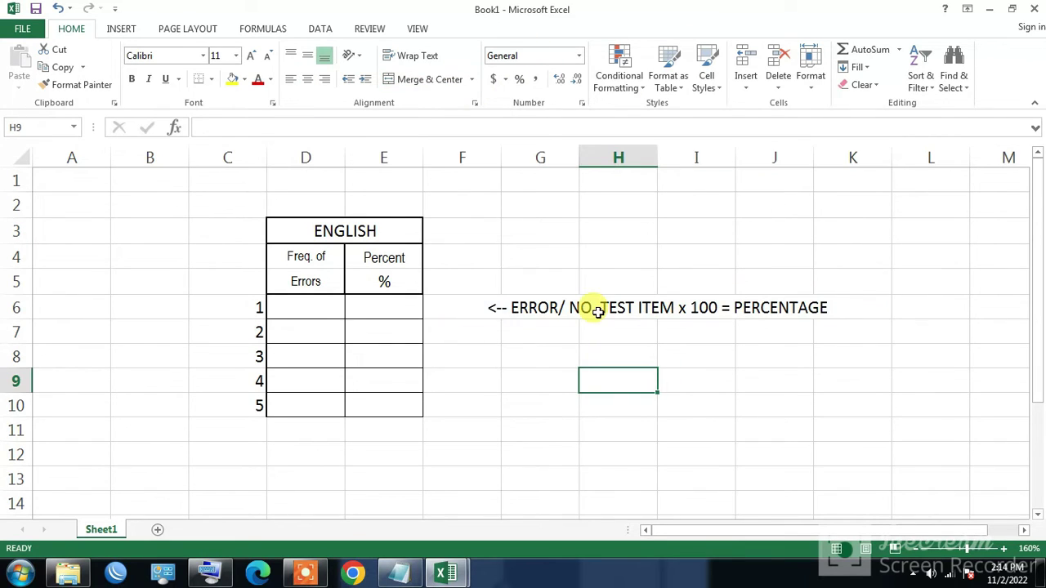
Enter the formula =SUM(D6/30)*100 in the Percent cell E6 for item 1 of the ENGLISH table
{"action": "left_click", "coordinate": [302, 306]}
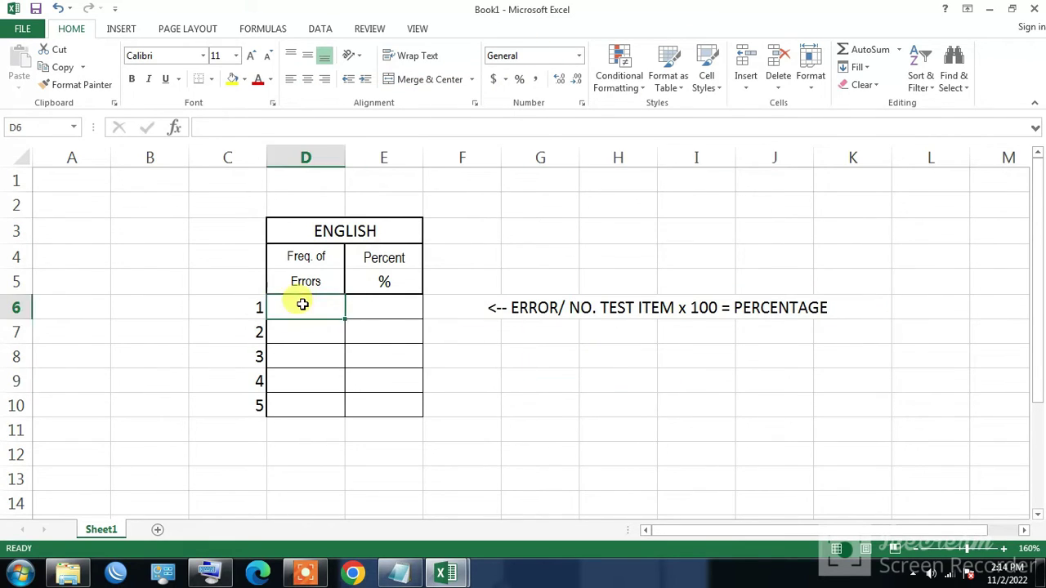
{"action": "left_click", "coordinate": [367, 306]}
{"action": "type", "text": "=SUM"}
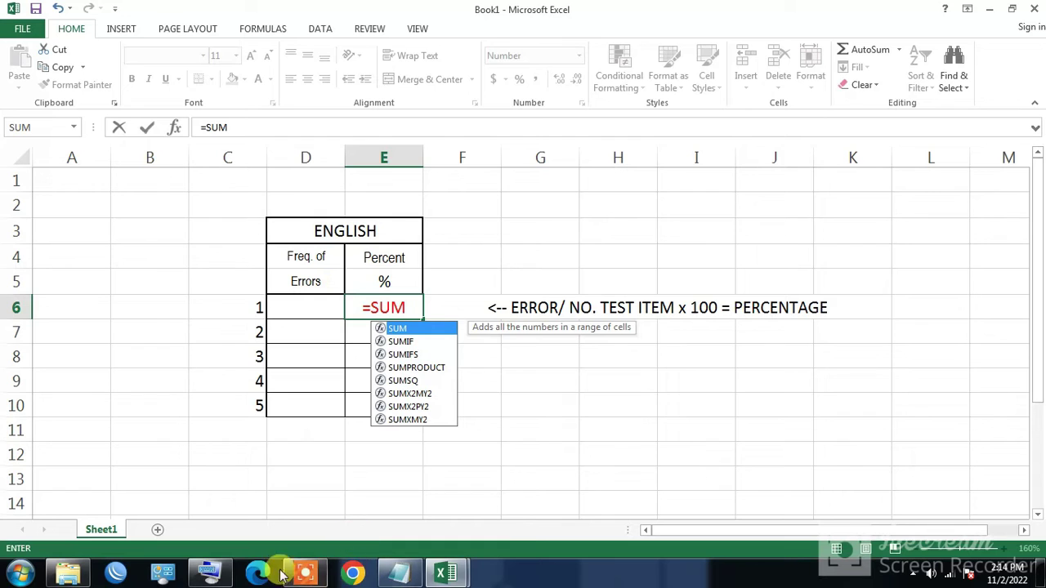
{"action": "left_click", "coordinate": [210, 572]}
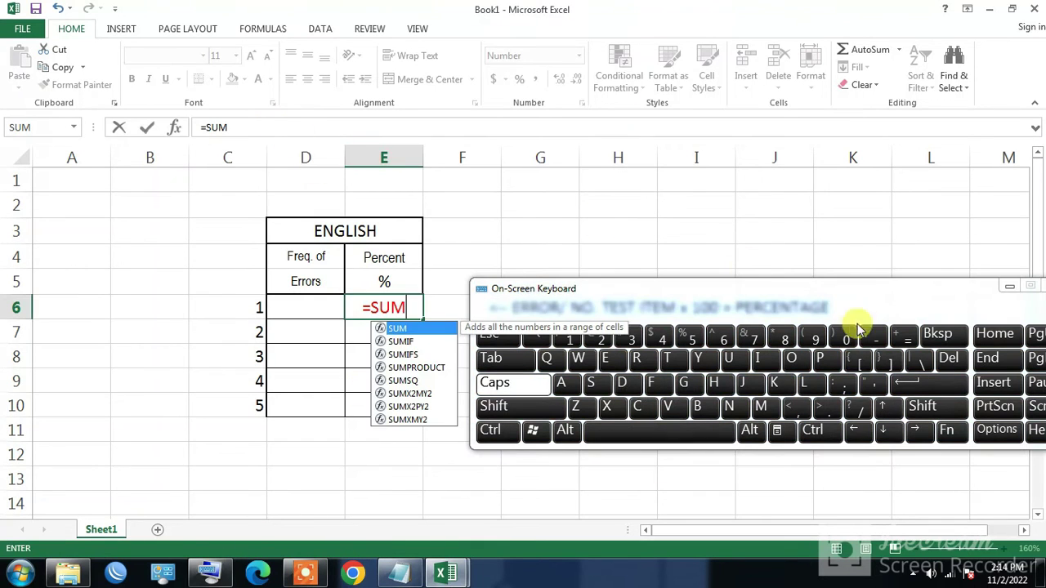
{"action": "left_click", "coordinate": [817, 337], "text": "shift"}
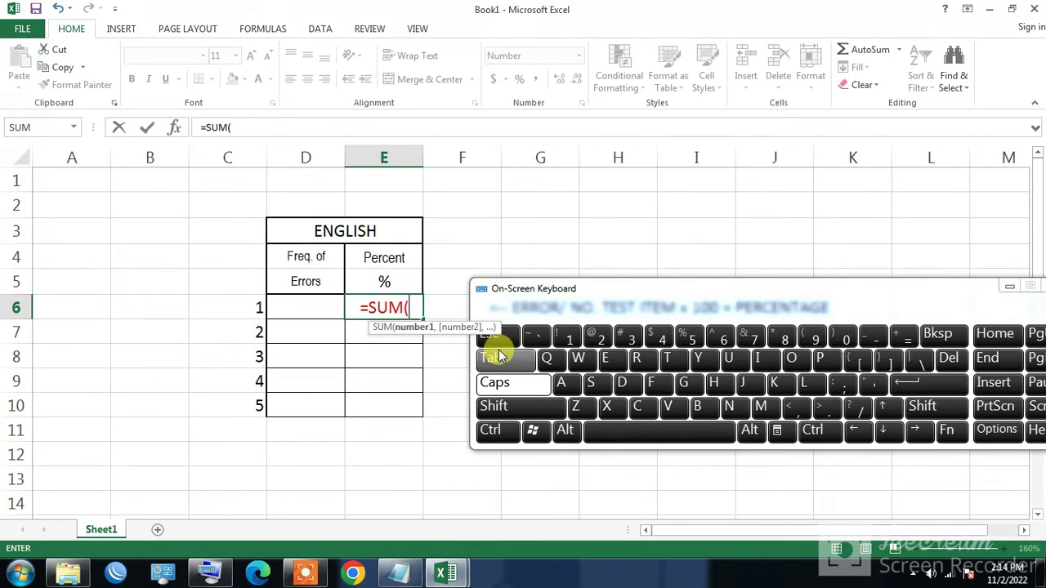
{"action": "left_click", "coordinate": [307, 307]}
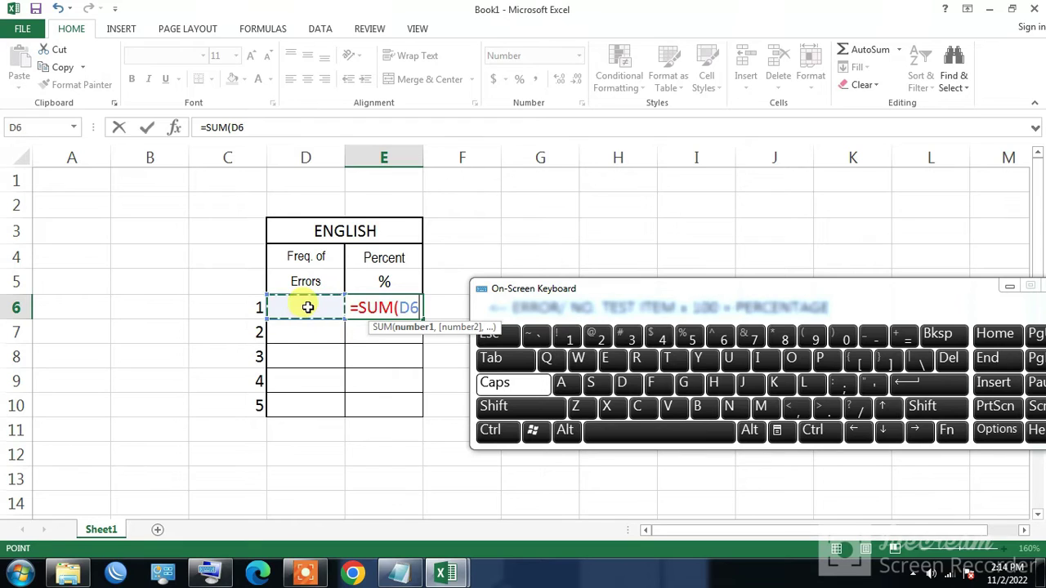
{"action": "type", "text": "/"}
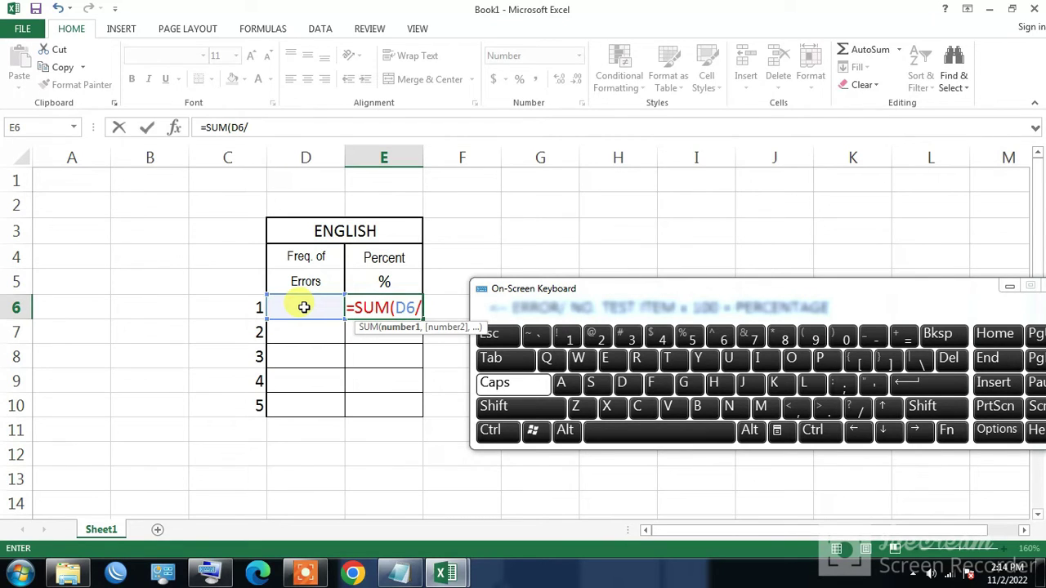
{"action": "type", "text": "30"}
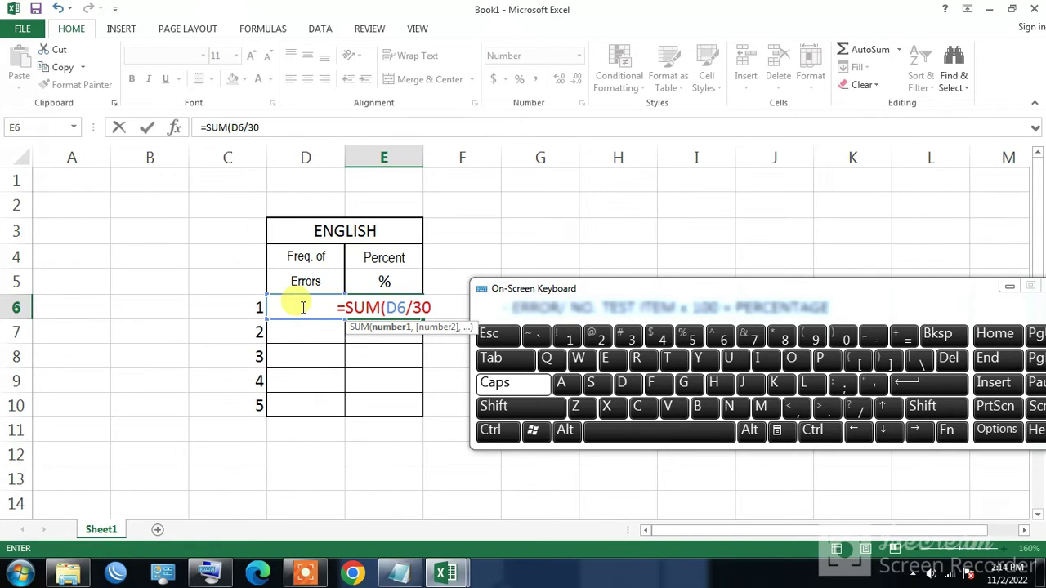
{"action": "left_click", "coordinate": [847, 335], "text": "shift"}
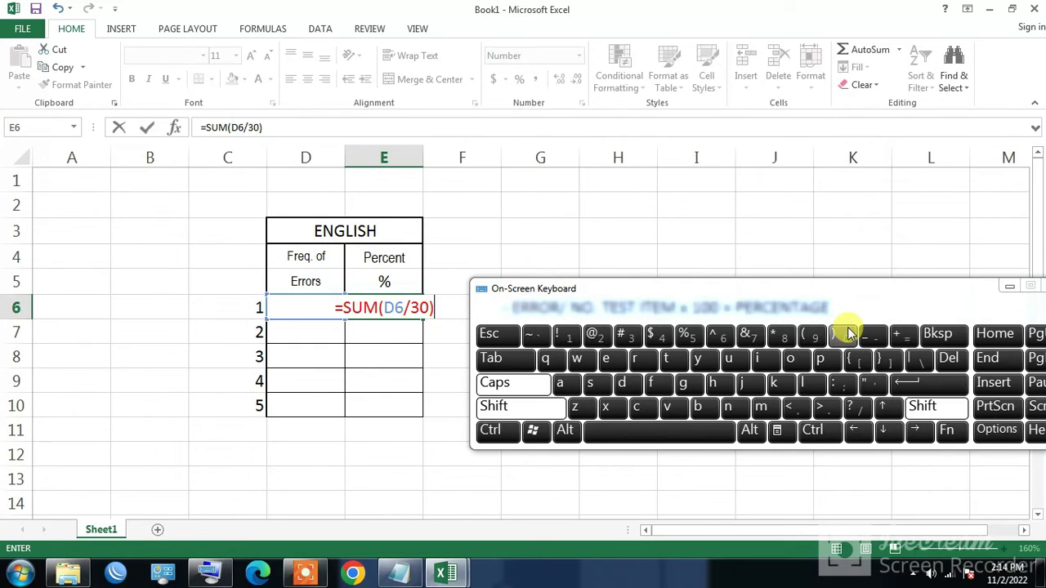
{"action": "left_click", "coordinate": [782, 335], "text": "shift"}
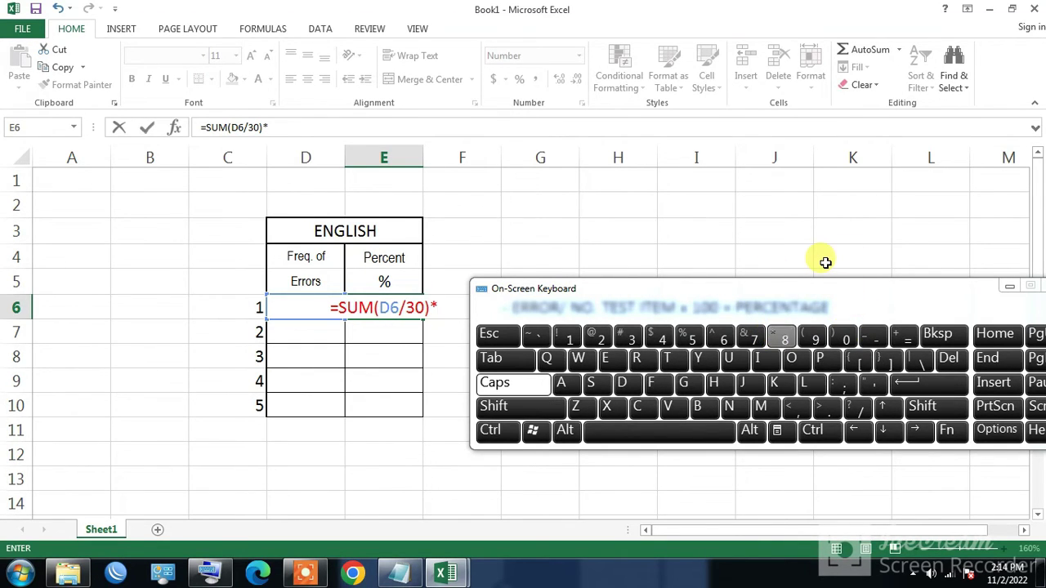
{"action": "type", "text": "100"}
{"action": "key", "text": "Return"}
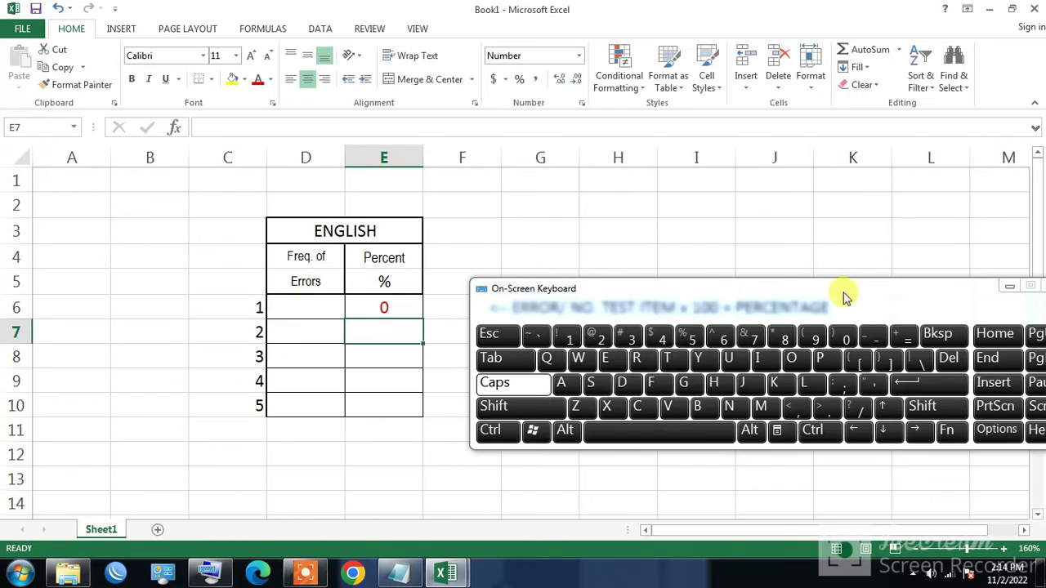
Enter the label "TEST ITEM = 30" in G3, above the formula note, and merge and center it across G3:H3
{"action": "left_click_drag", "start_coordinate": [845, 297], "coordinate": [563, 452]}
{"action": "left_click", "coordinate": [511, 355]}
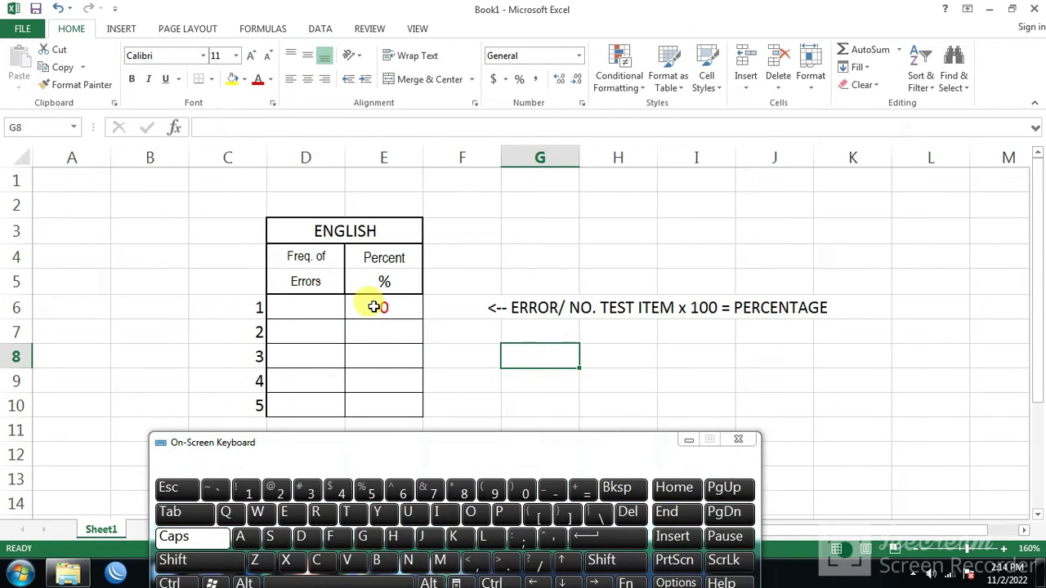
{"action": "left_click", "coordinate": [465, 278]}
{"action": "left_click", "coordinate": [552, 229]}
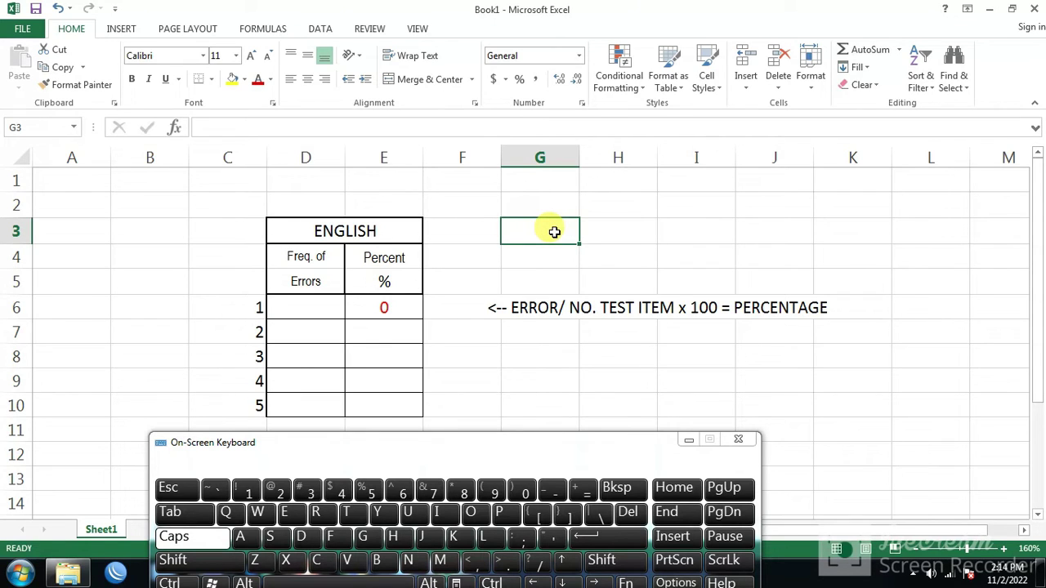
{"action": "type", "text": "TEST ITEM"}
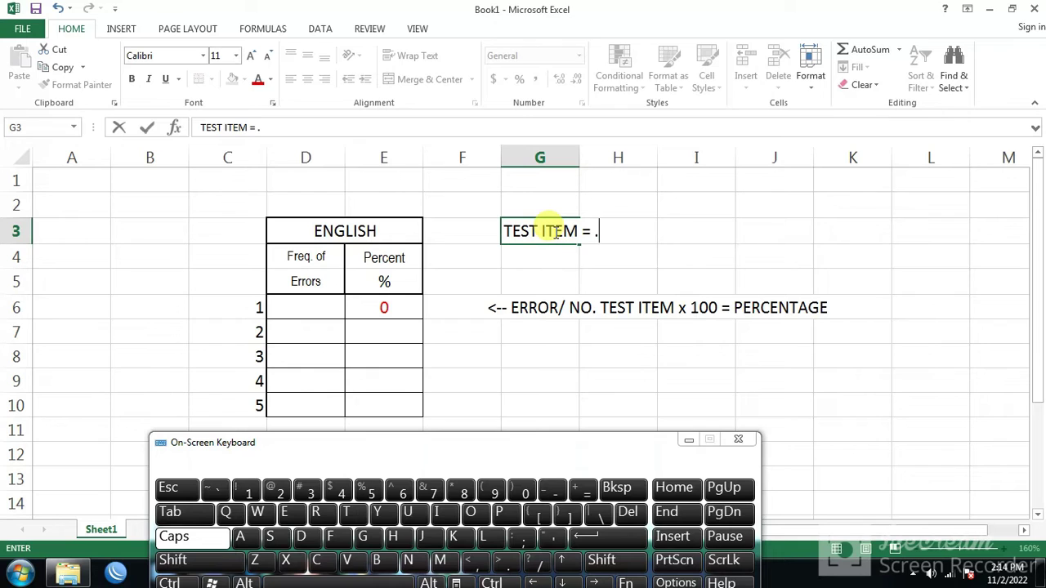
{"action": "type", "text": " = 30"}
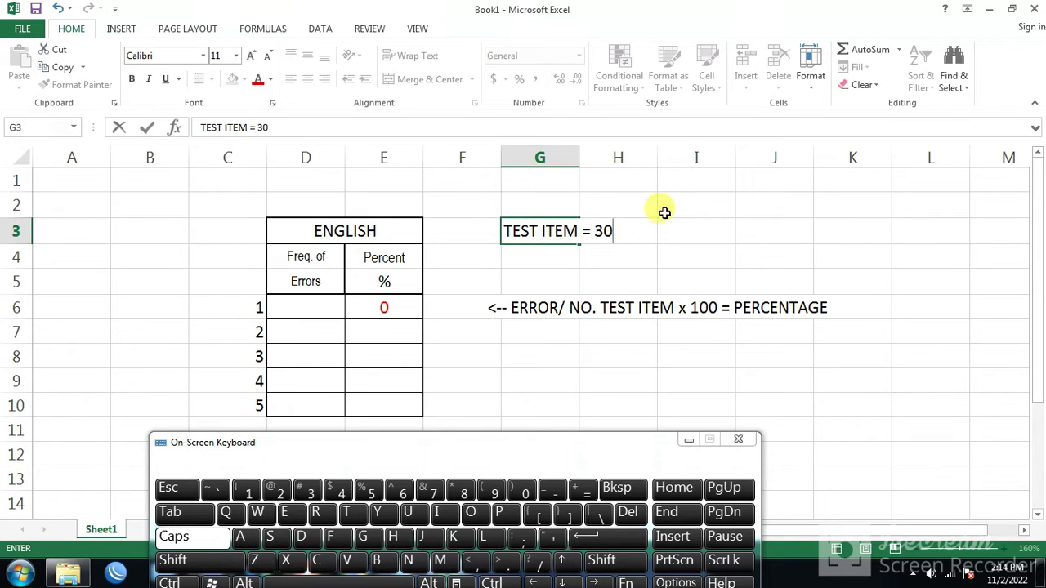
{"action": "left_click", "coordinate": [665, 210]}
{"action": "left_click_drag", "start_coordinate": [551, 230], "coordinate": [600, 233]}
{"action": "left_click", "coordinate": [434, 80]}
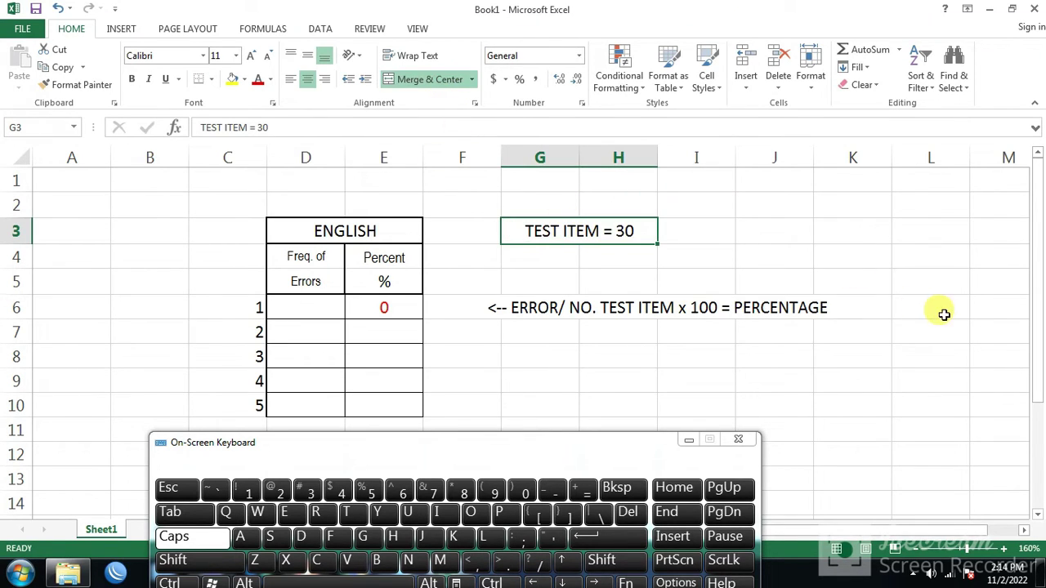
Merge and center cells I3:J3 beside the test item label and enter "NO. OF STUDENTS 48" there
{"action": "left_click", "coordinate": [775, 256]}
{"action": "left_click", "coordinate": [730, 233]}
{"action": "left_click_drag", "start_coordinate": [731, 233], "coordinate": [797, 232]}
{"action": "left_click", "coordinate": [414, 84]}
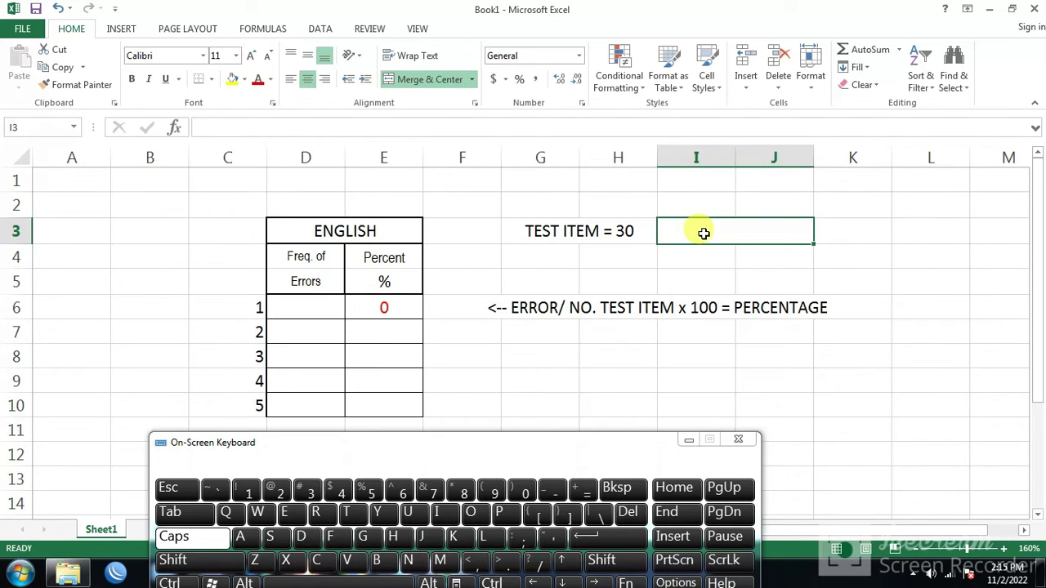
{"action": "type", "text": "NO. OF S"}
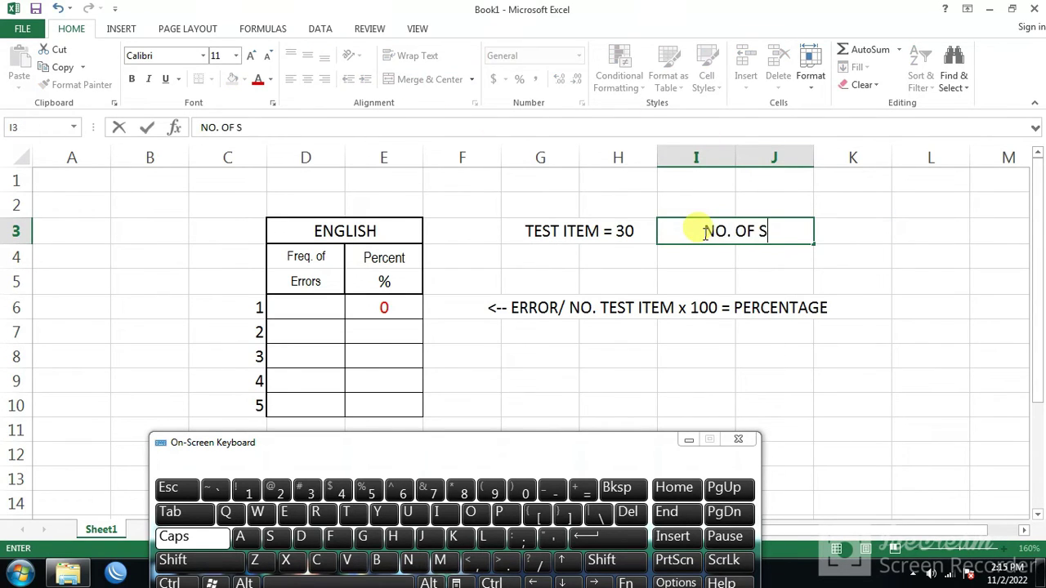
{"action": "type", "text": "TUDENTS="}
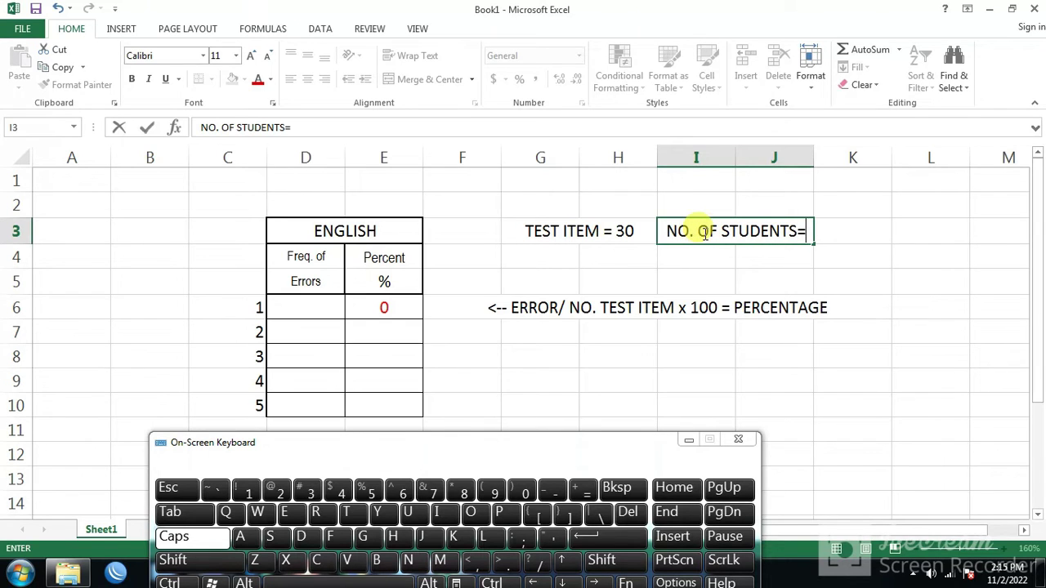
{"action": "key", "text": "BackSpace"}
{"action": "type", "text": "48"}
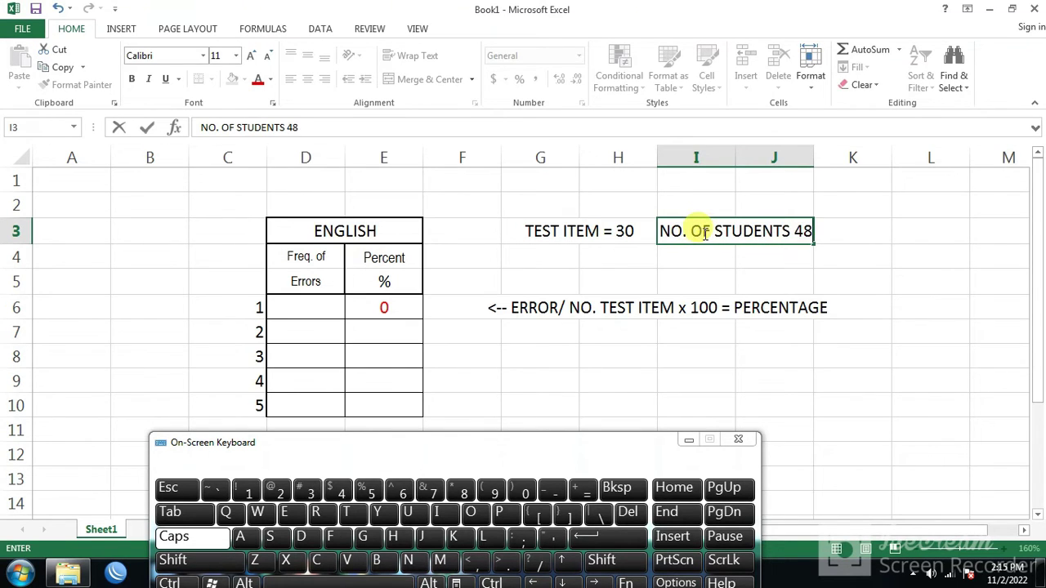
Extend the student count label's merged, centered cell to span I3:K3
{"action": "left_click", "coordinate": [923, 302]}
{"action": "left_click_drag", "start_coordinate": [708, 232], "coordinate": [831, 228]}
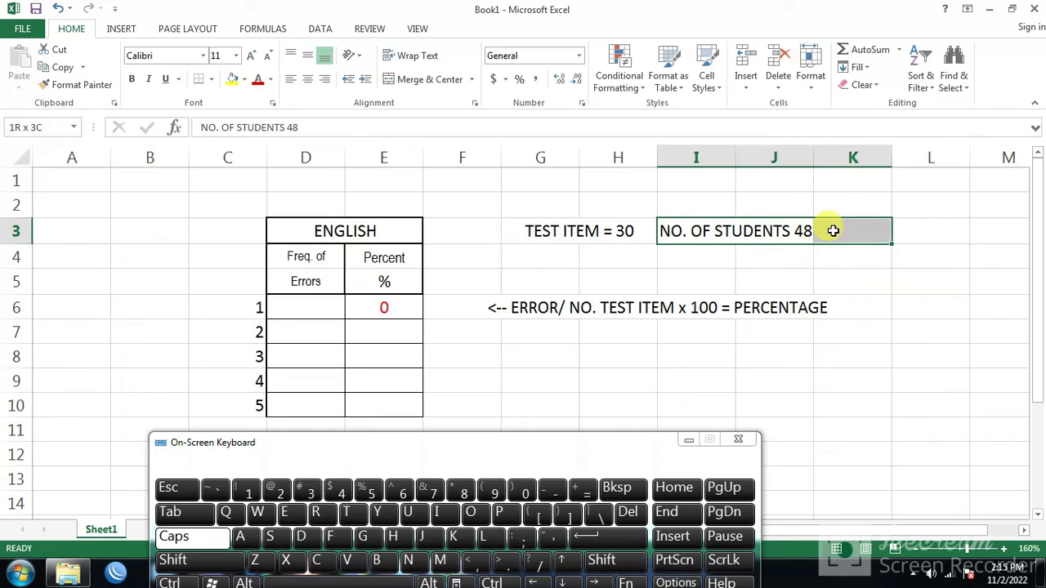
{"action": "left_click", "coordinate": [452, 79]}
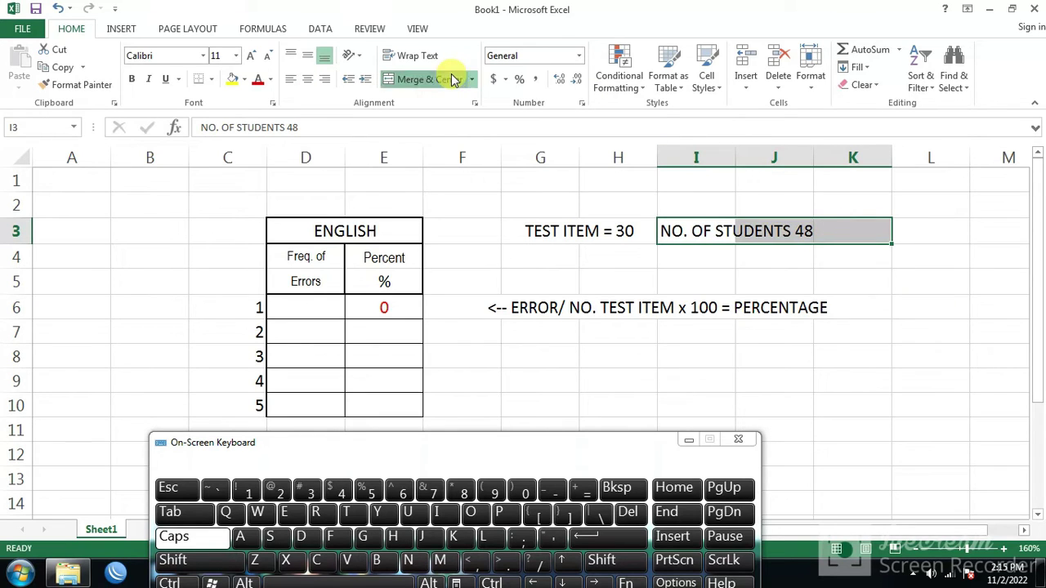
{"action": "left_click", "coordinate": [846, 359]}
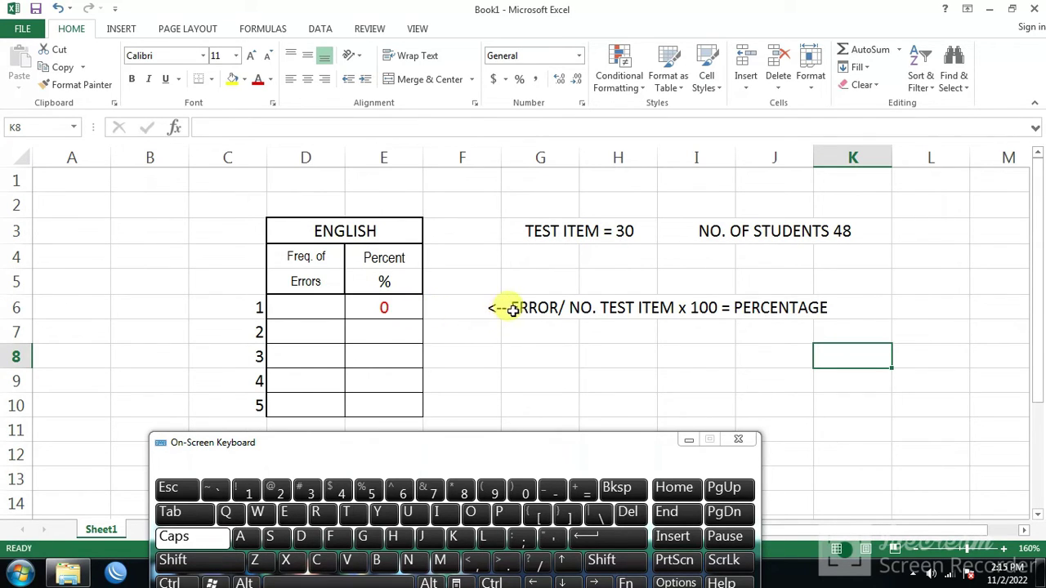
Enter 48 as the frequency of errors for item 1 in cell D6
{"action": "left_click", "coordinate": [322, 313]}
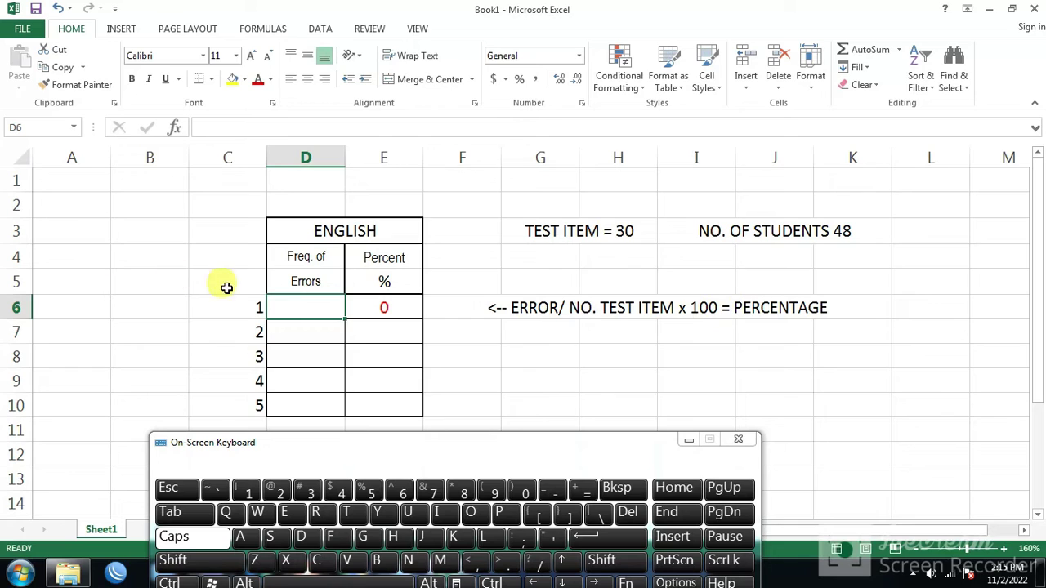
{"action": "left_click", "coordinate": [322, 327]}
{"action": "left_click", "coordinate": [317, 307]}
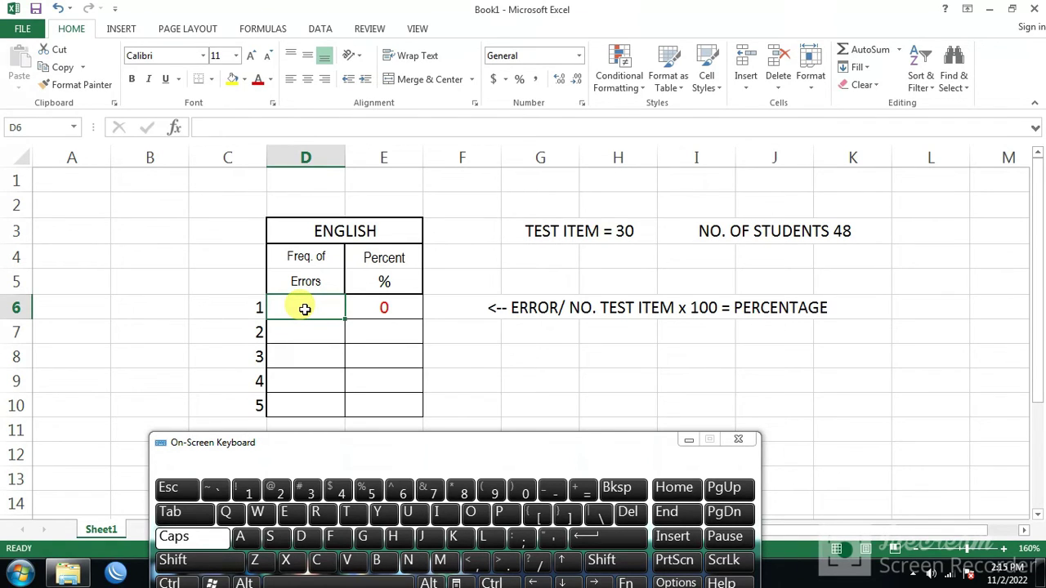
{"action": "type", "text": "48"}
{"action": "key", "text": "Return"}
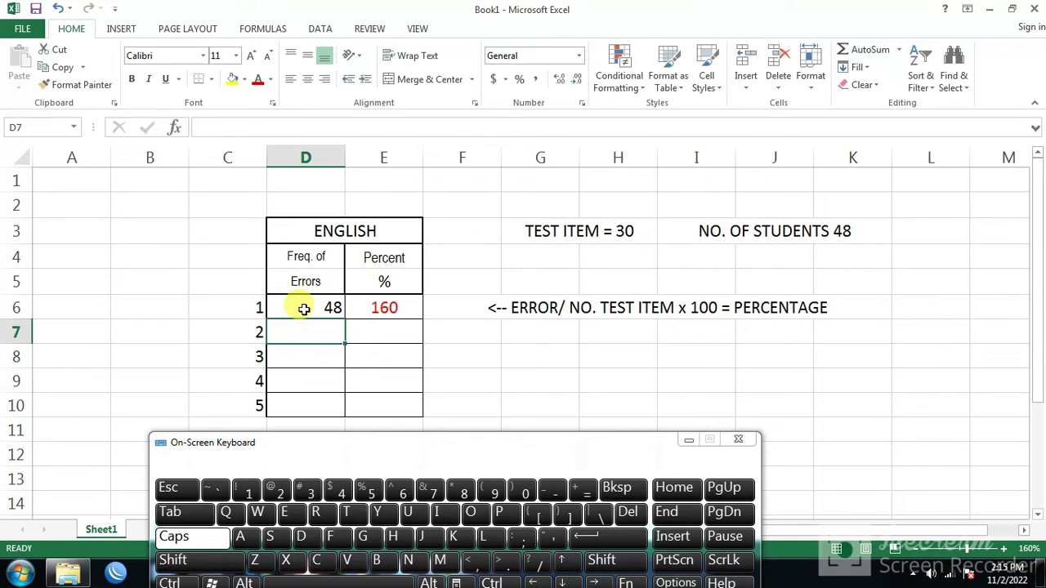
Examine item 1's error frequency and Percent formula against the student count and the formula note
{"action": "left_click", "coordinate": [479, 329]}
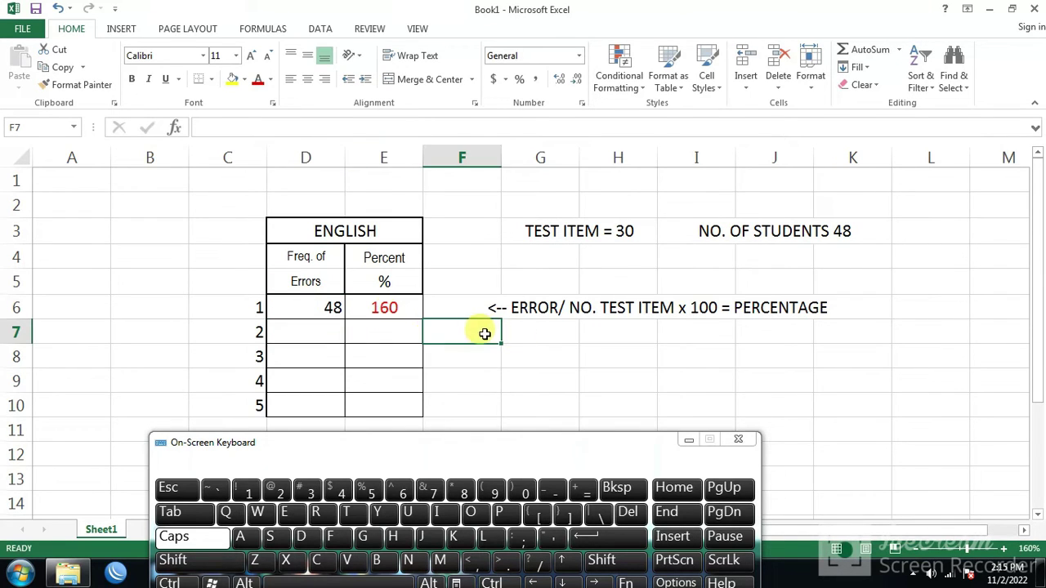
{"action": "left_click", "coordinate": [403, 315]}
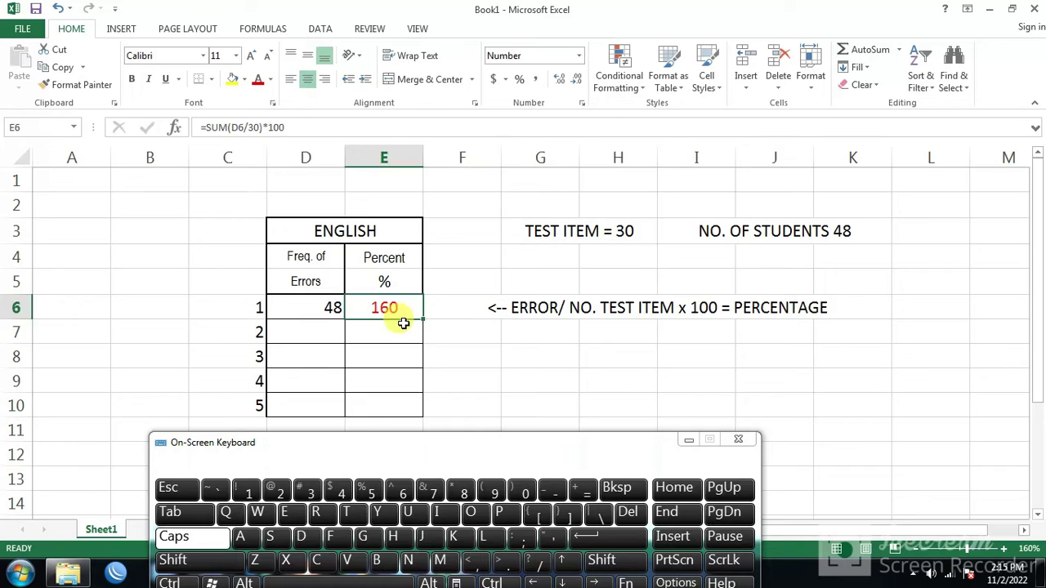
{"action": "left_click", "coordinate": [483, 323]}
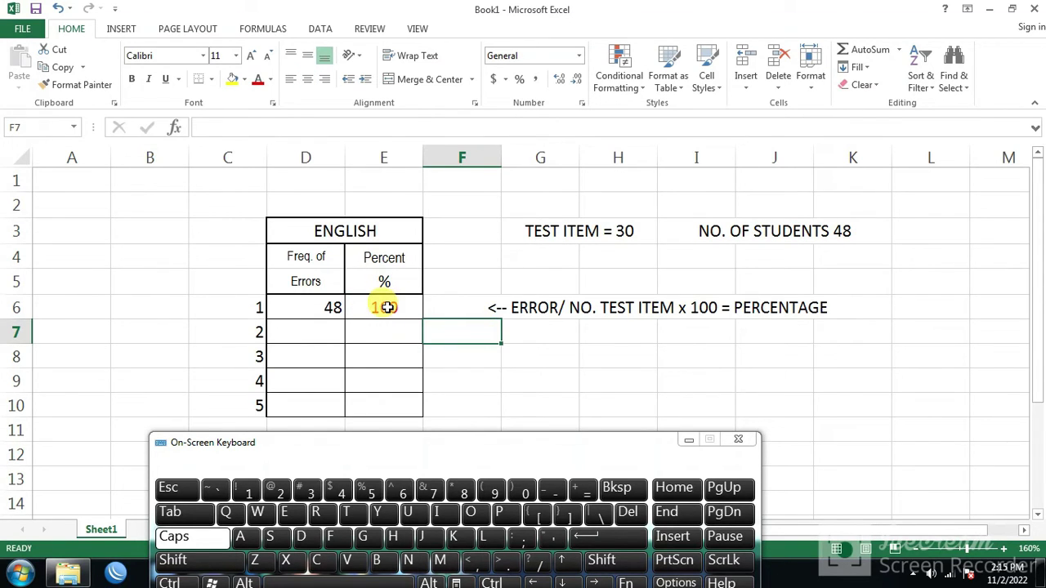
{"action": "left_click", "coordinate": [386, 307]}
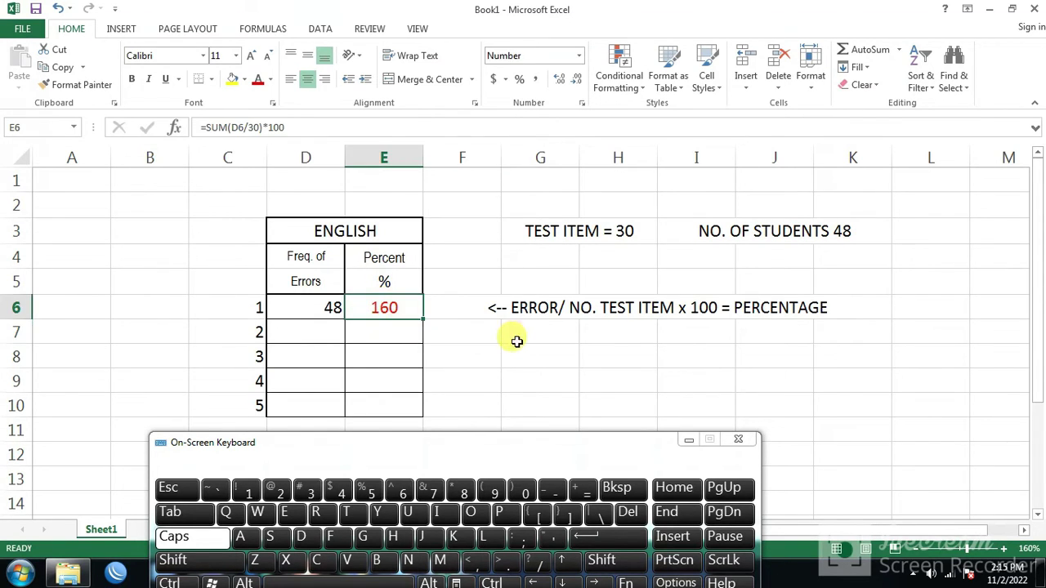
{"action": "left_click", "coordinate": [837, 232]}
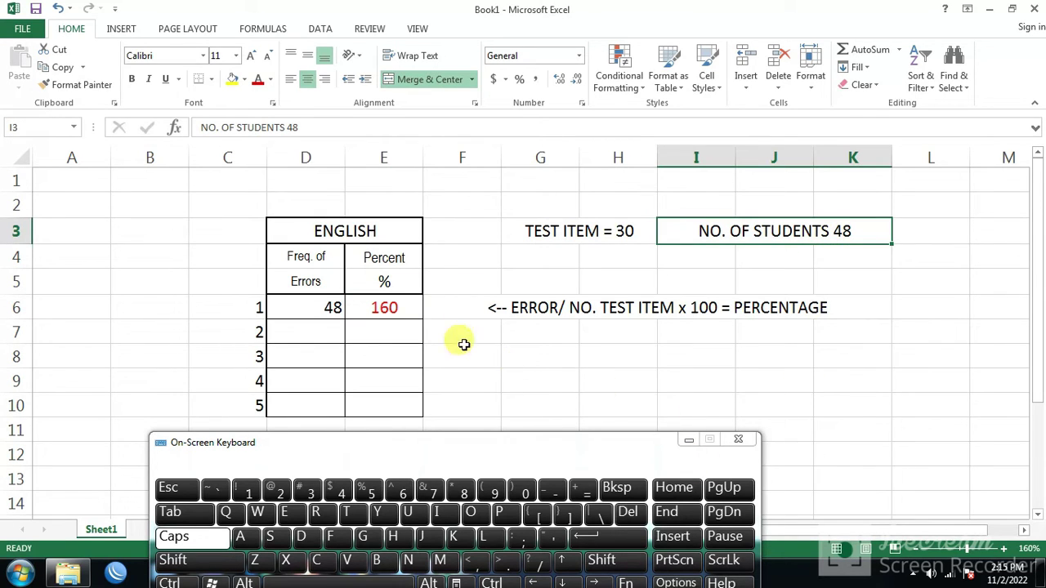
{"action": "left_click", "coordinate": [387, 309]}
{"action": "left_click", "coordinate": [322, 310]}
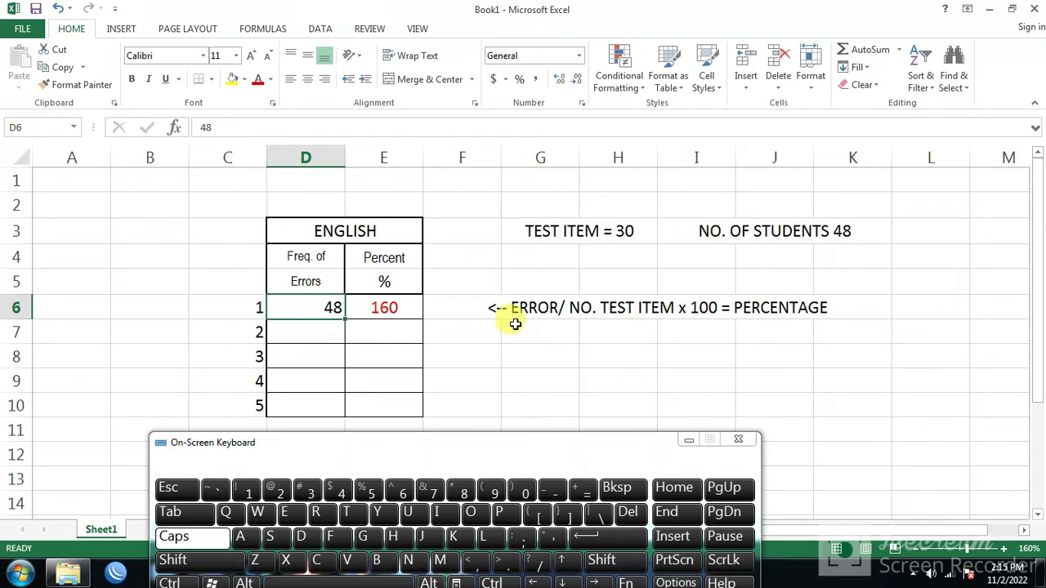
{"action": "left_click", "coordinate": [455, 303]}
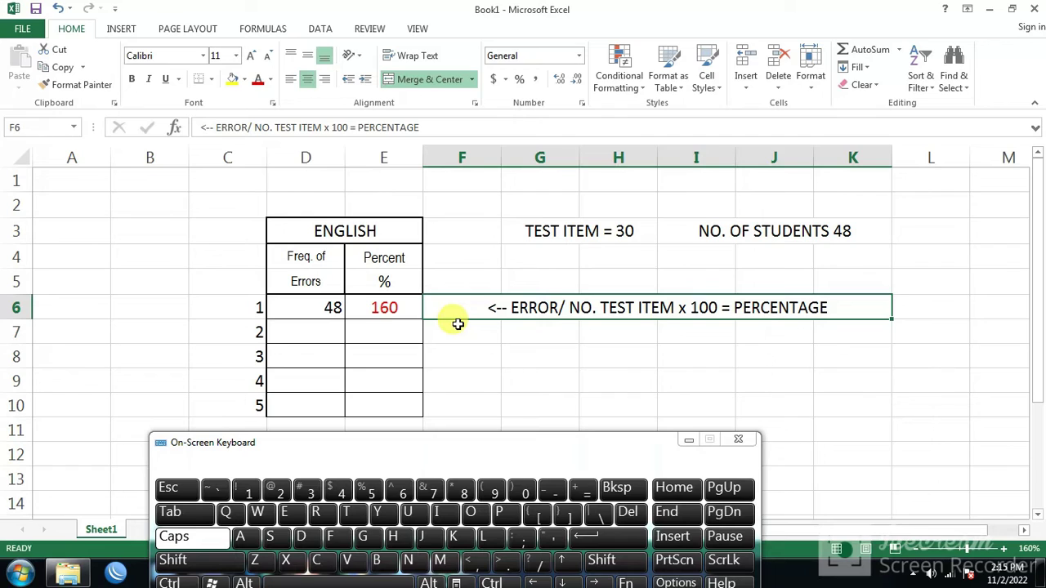
{"action": "left_click", "coordinate": [381, 307]}
{"action": "left_click", "coordinate": [317, 309]}
{"action": "left_click", "coordinate": [386, 311]}
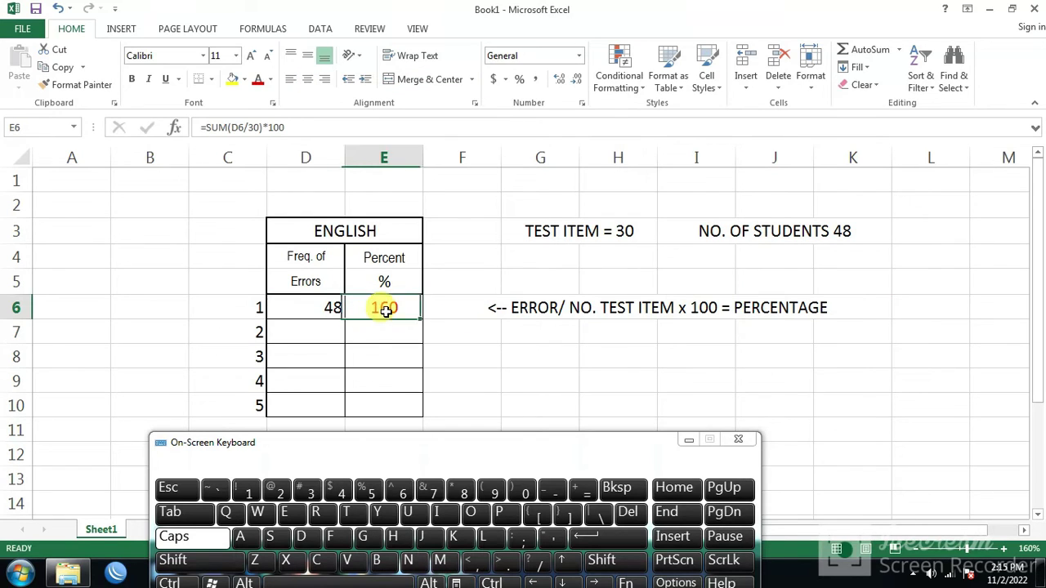
{"action": "left_click", "coordinate": [304, 309]}
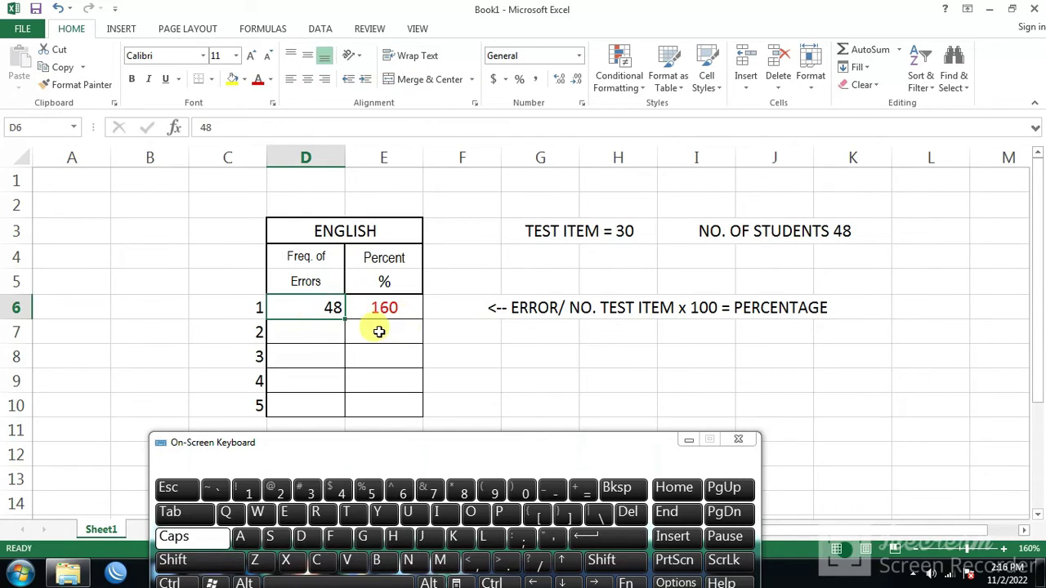
{"action": "left_click", "coordinate": [315, 335]}
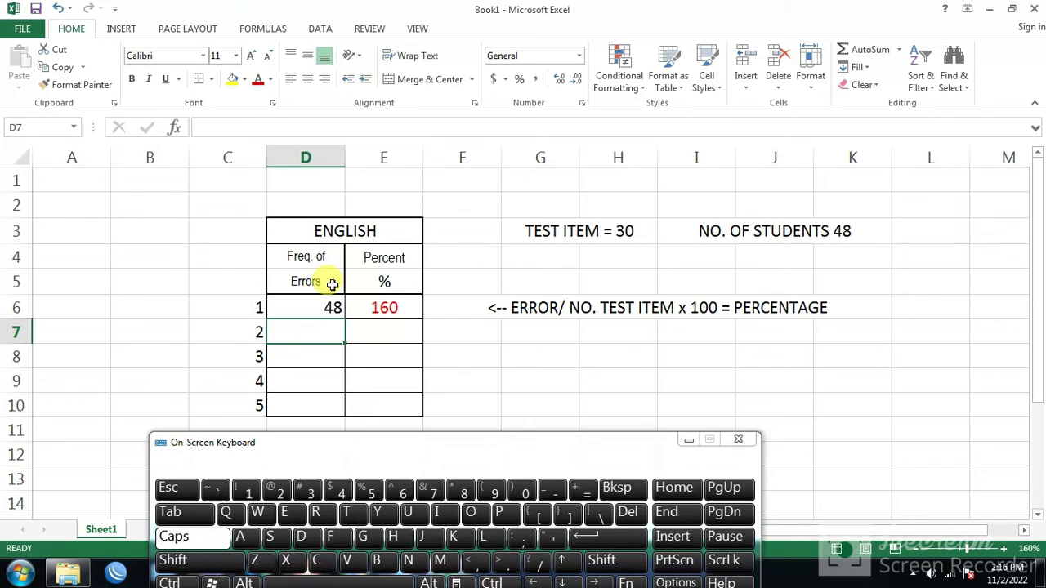
Copy the percentage formula note from row 6 down to the merged cells F7:K7 beside item 2
{"action": "left_click", "coordinate": [462, 332]}
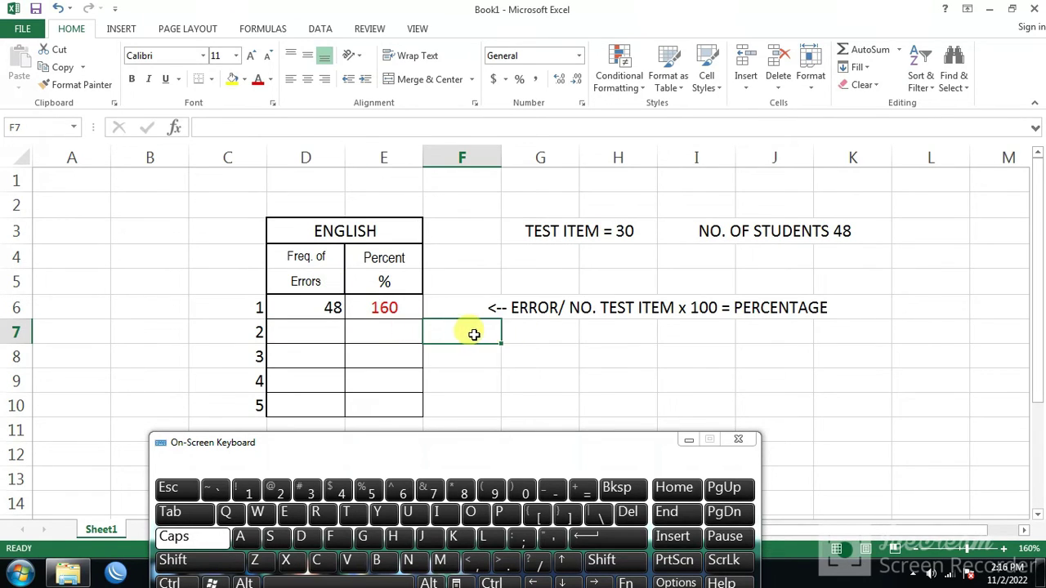
{"action": "left_click_drag", "start_coordinate": [474, 332], "coordinate": [780, 329]}
{"action": "left_click", "coordinate": [876, 311]}
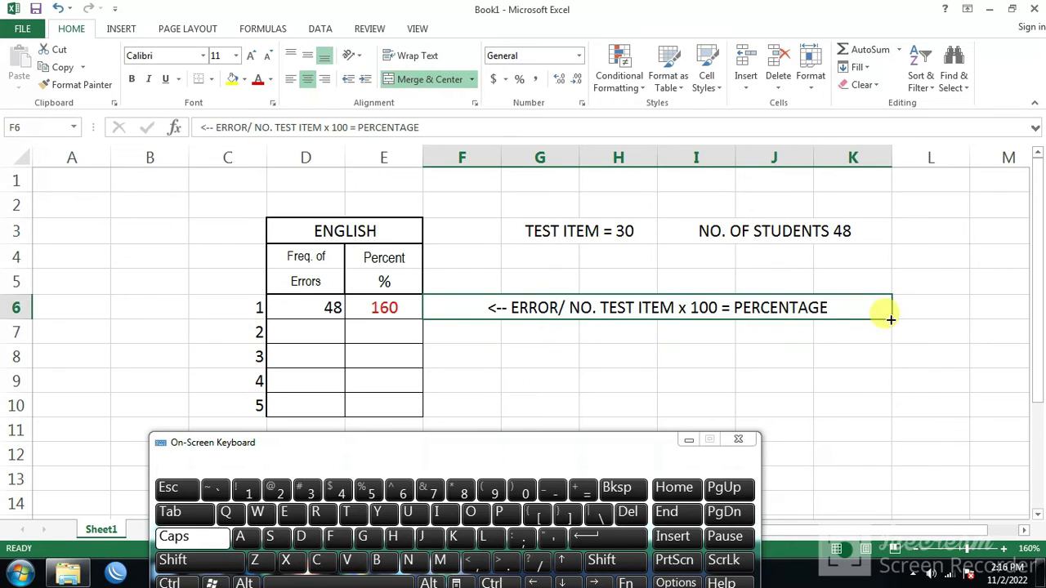
{"action": "left_click_drag", "start_coordinate": [890, 320], "coordinate": [854, 337]}
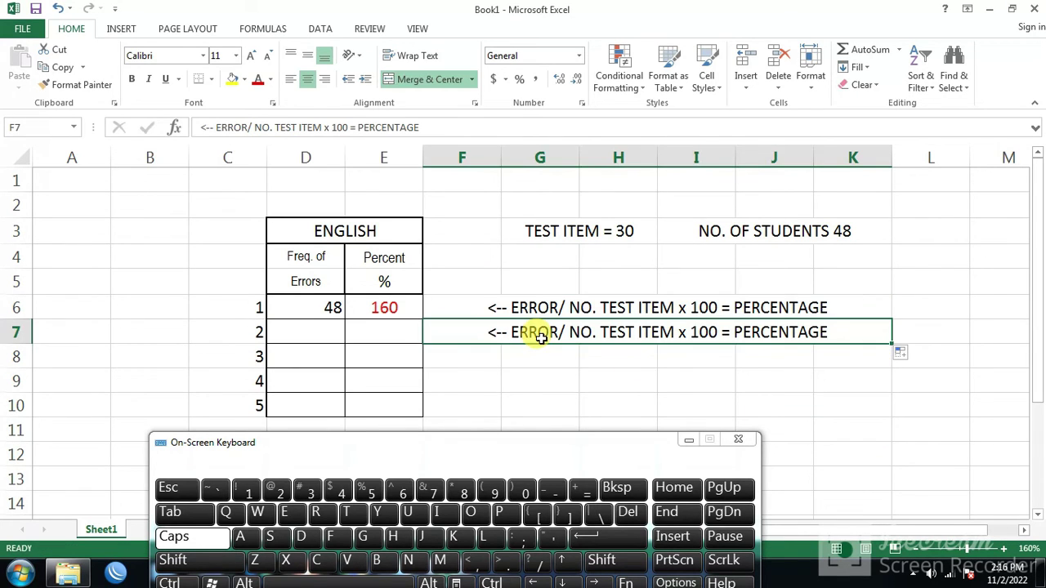
Change the copied note in row 7 to read "<-- ERROR/ NO. STUDENTS x 100 = PERCENTAGE"
{"action": "left_click", "coordinate": [254, 128]}
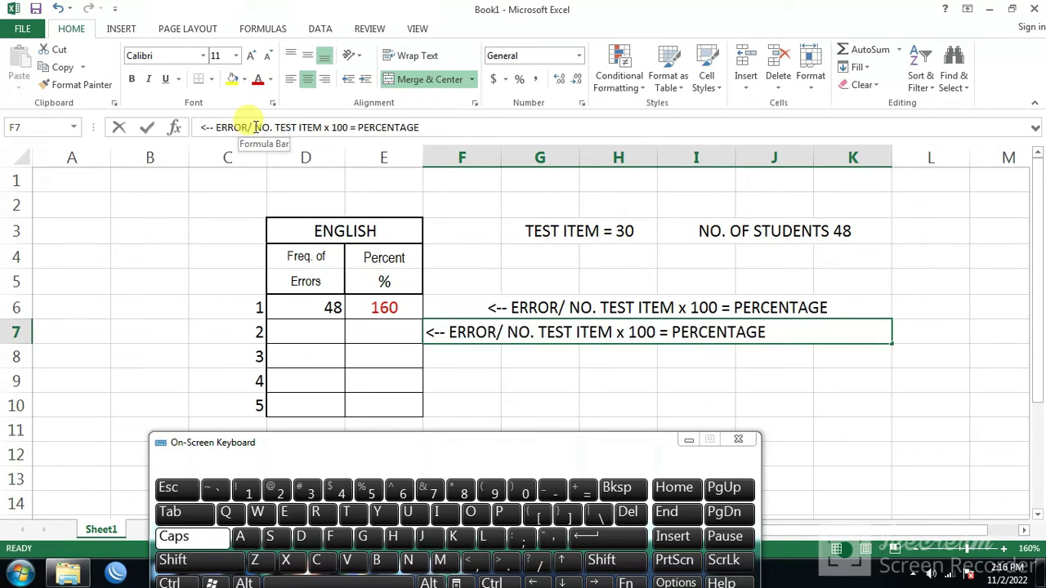
{"action": "left_click_drag", "start_coordinate": [274, 127], "coordinate": [316, 128]}
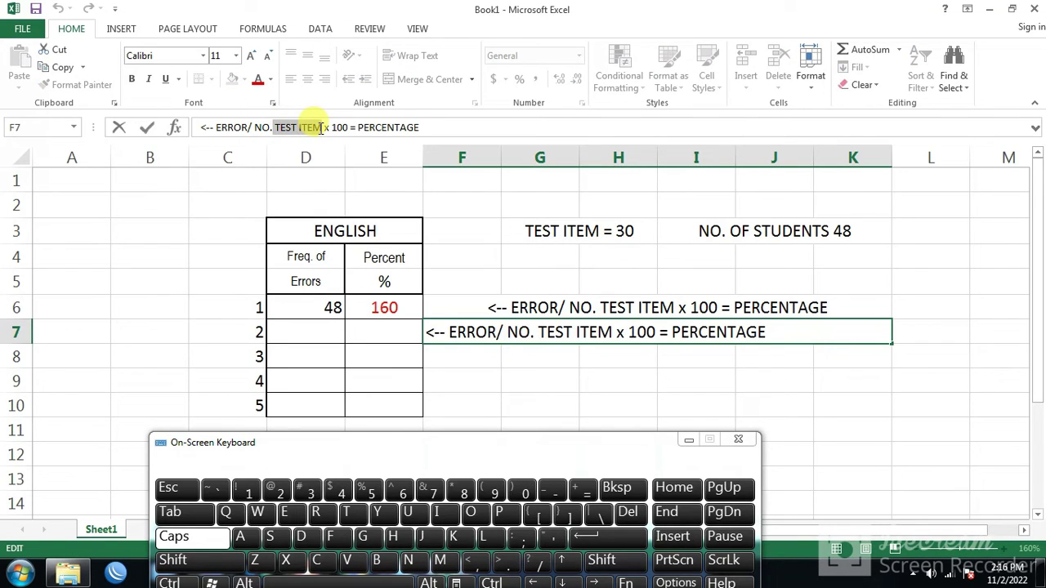
{"action": "key", "text": "BackSpace"}
{"action": "key", "text": "BackSpace"}
{"action": "type", "text": "STUD"}
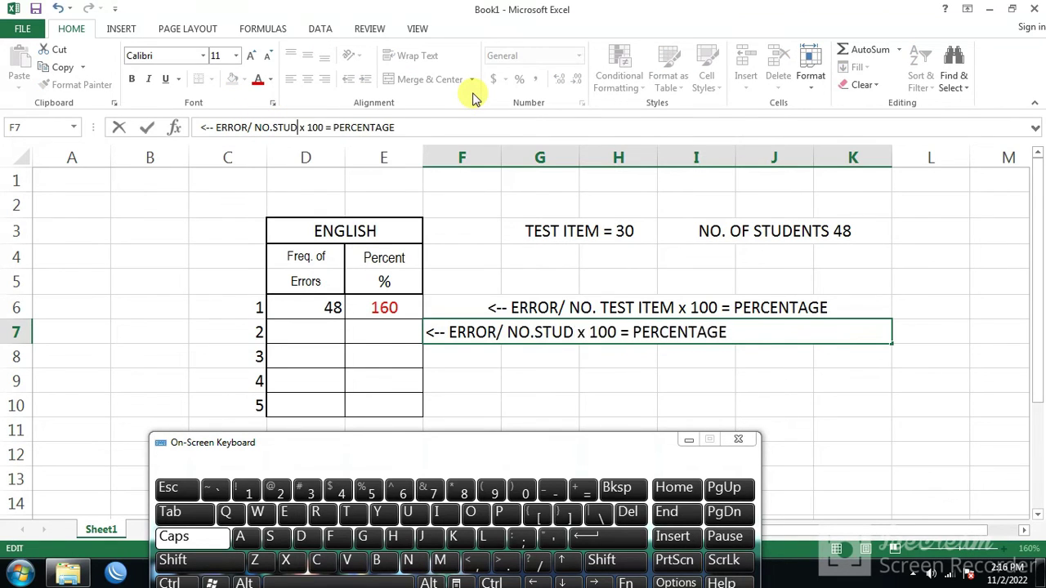
{"action": "type", "text": "ENTS"}
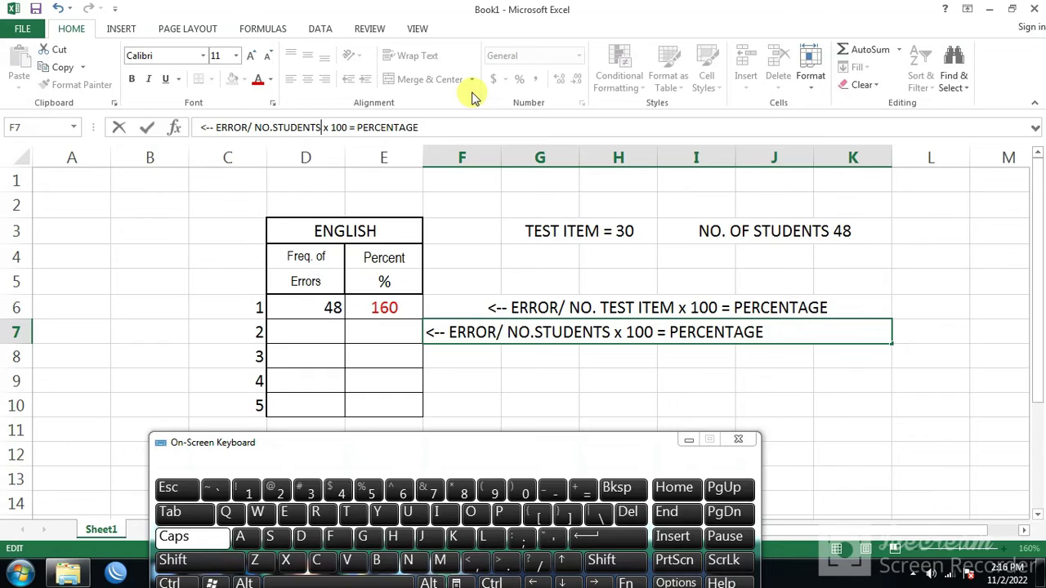
{"action": "left_click", "coordinate": [275, 130]}
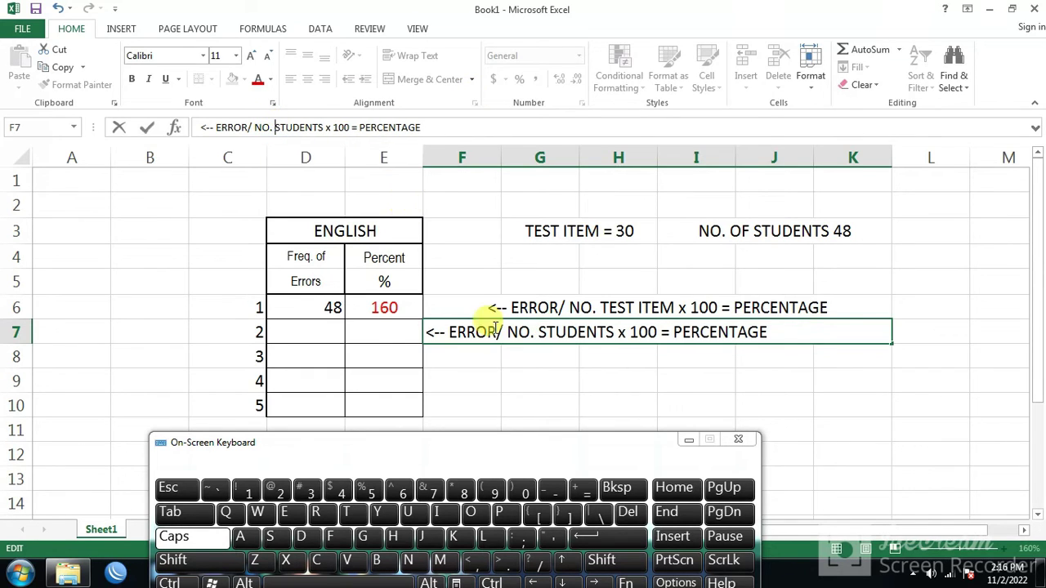
{"action": "left_click", "coordinate": [532, 394]}
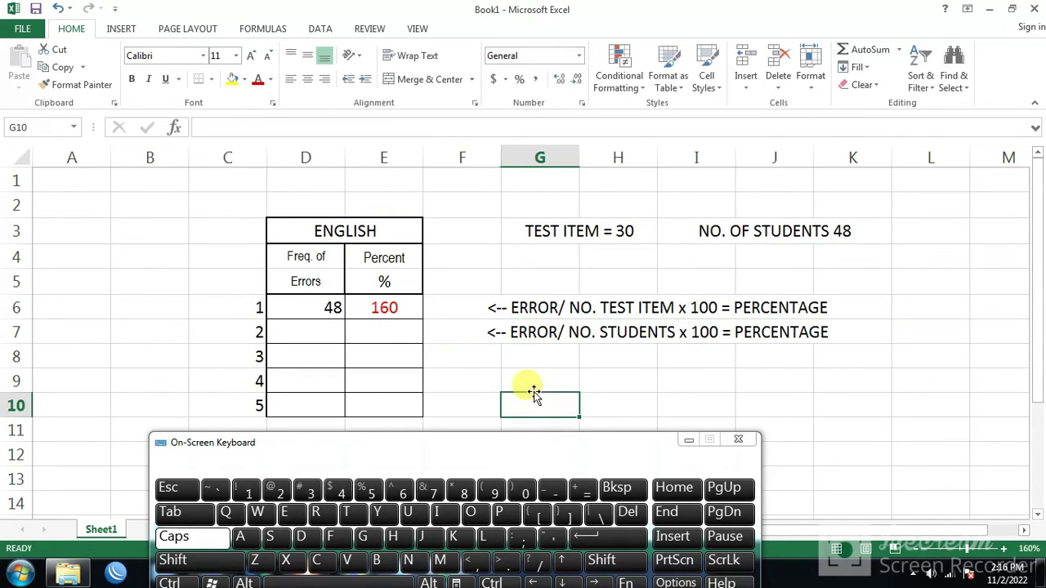
{"action": "left_click", "coordinate": [581, 340]}
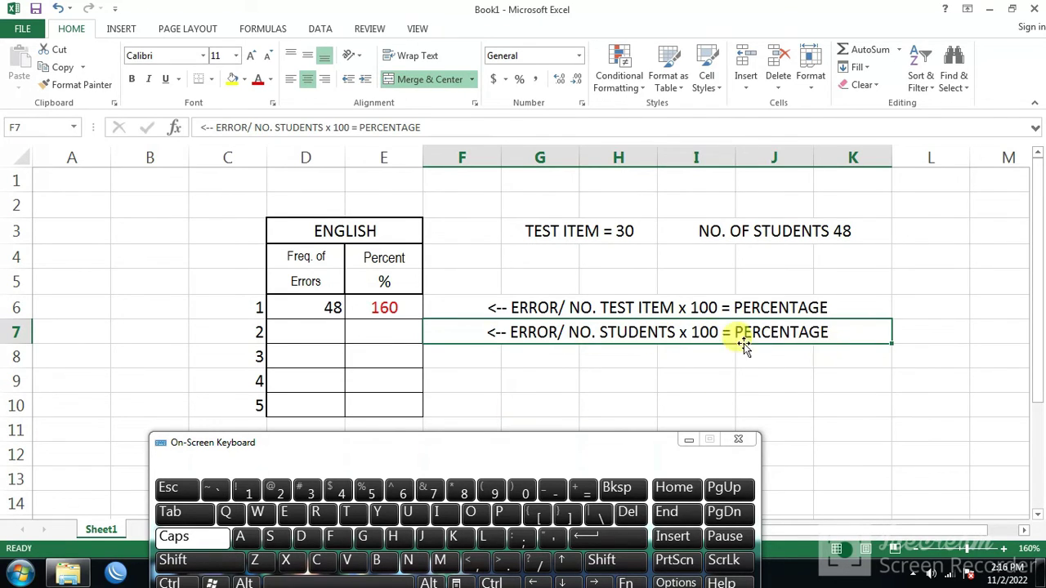
Enter the Percent formula =SUM(D7/48)*100 for item 2 in cell E7
{"action": "left_click", "coordinate": [378, 327]}
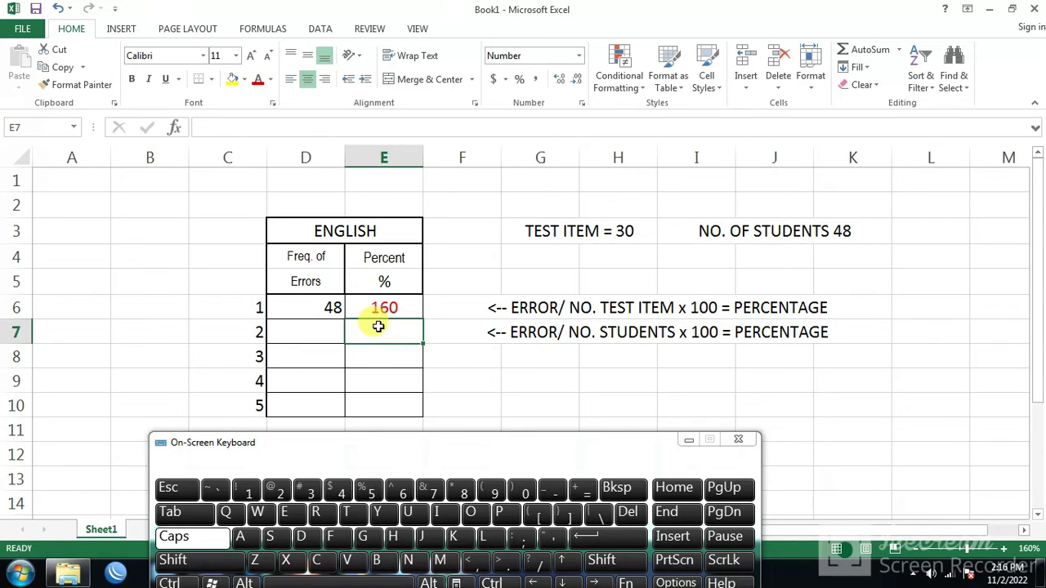
{"action": "type", "text": "=SUM"}
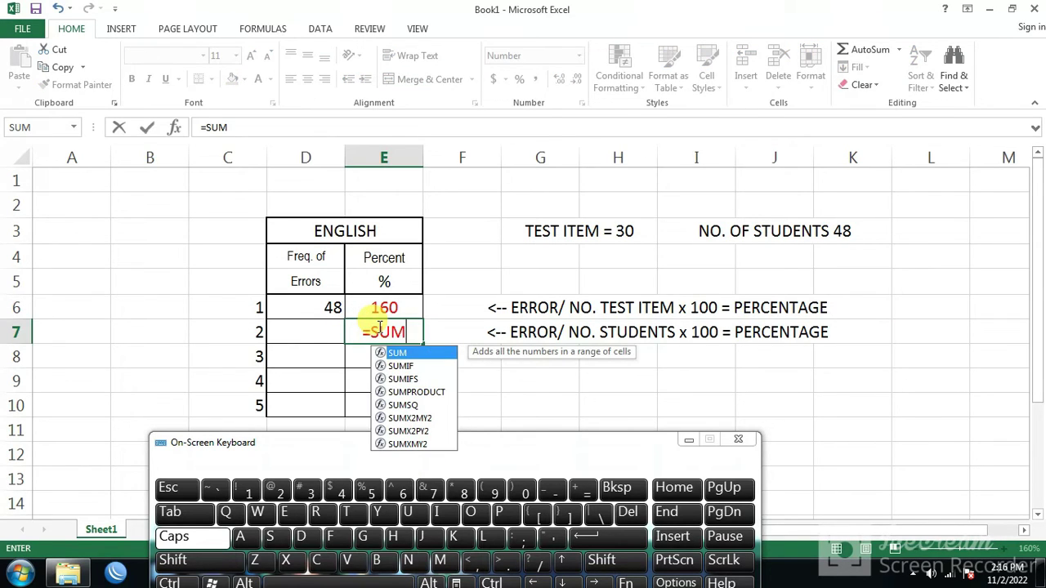
{"action": "type", "text": "("}
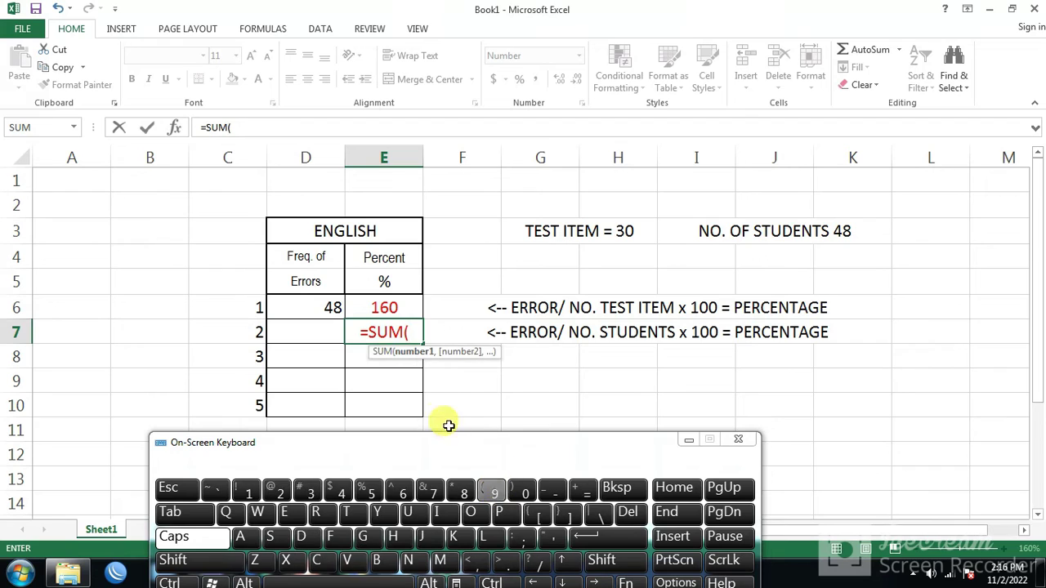
{"action": "left_click", "coordinate": [312, 334]}
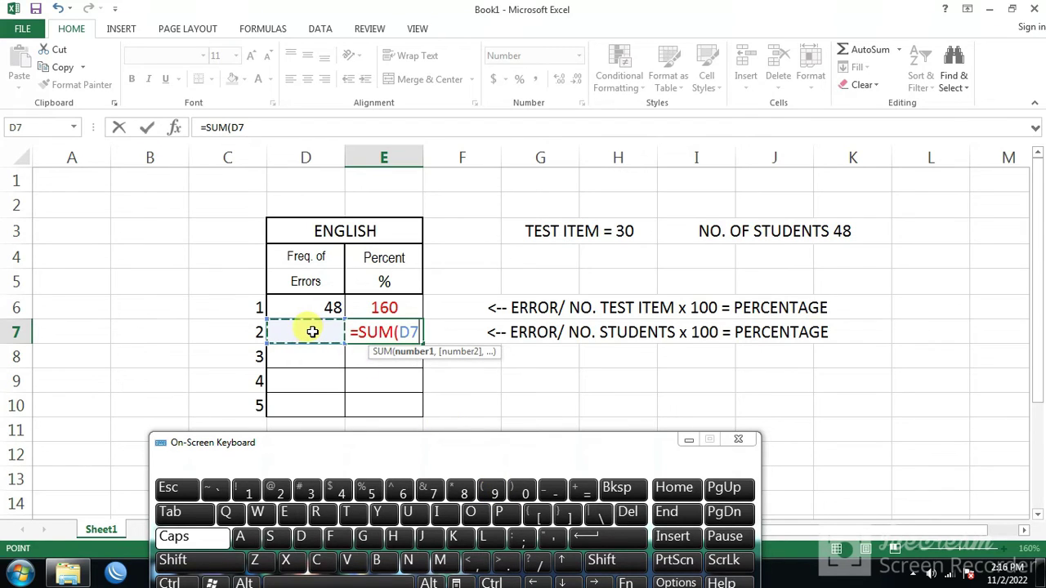
{"action": "type", "text": "/48"}
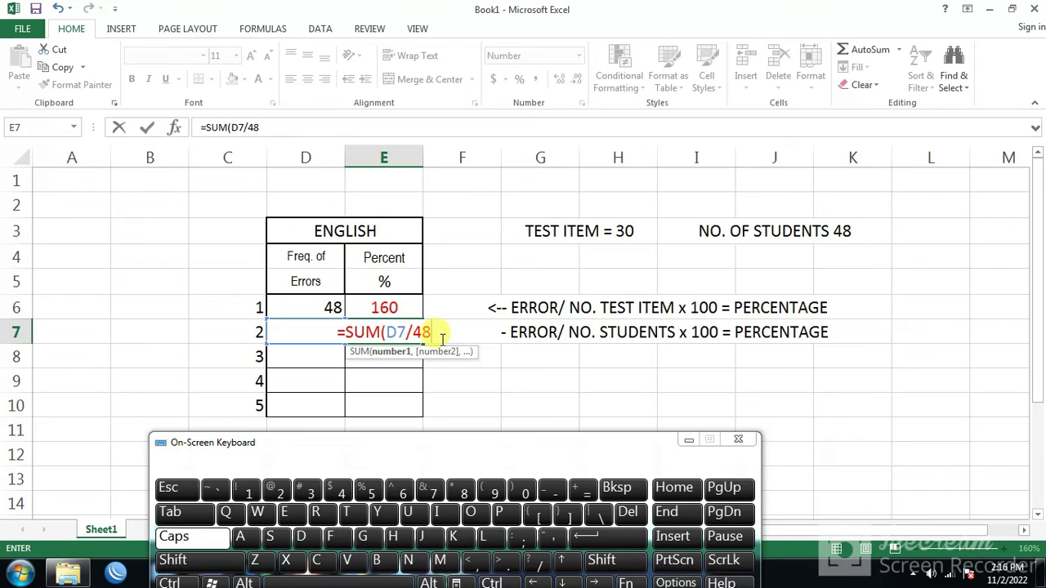
{"action": "key", "text": "shift"}
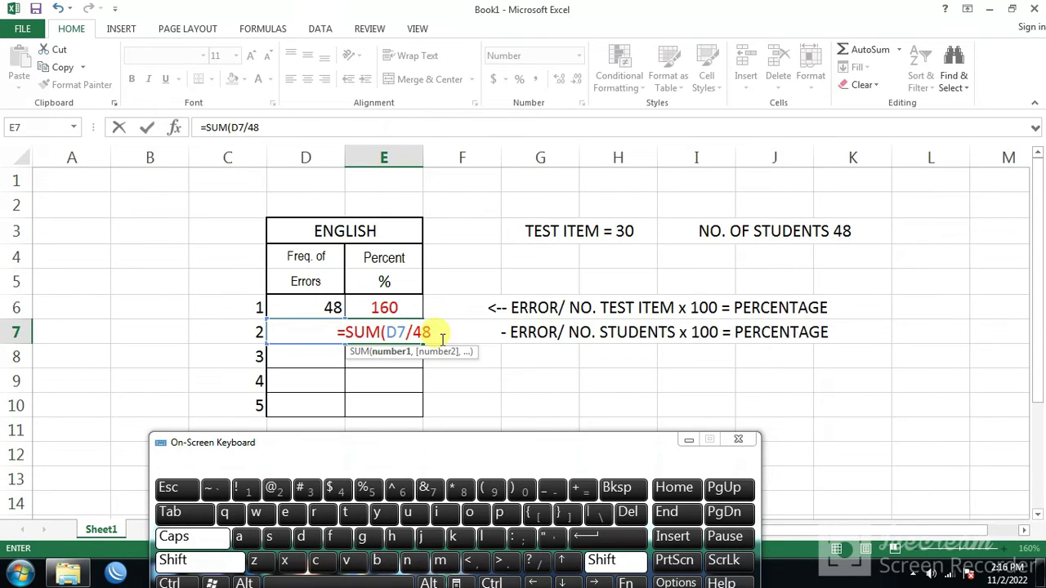
{"action": "left_click", "coordinate": [525, 488]}
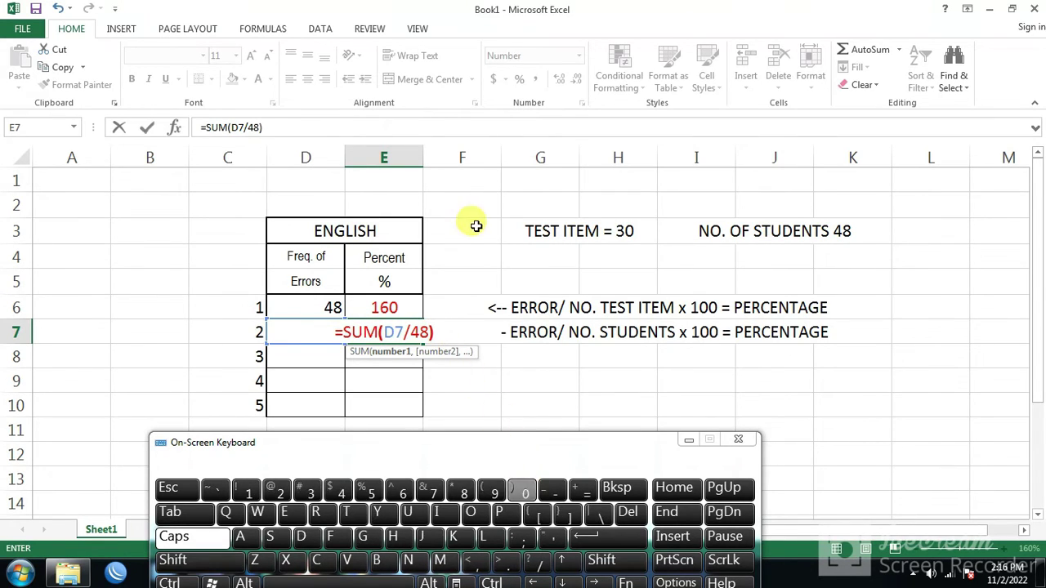
{"action": "key", "text": "shift"}
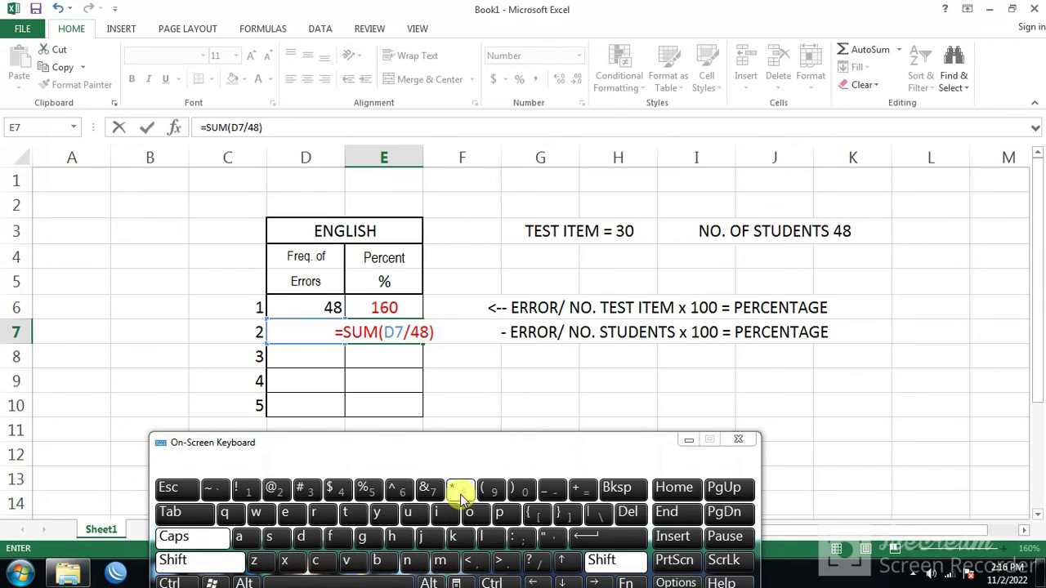
{"action": "left_click", "coordinate": [460, 490]}
{"action": "type", "text": "100"}
{"action": "key", "text": "Return"}
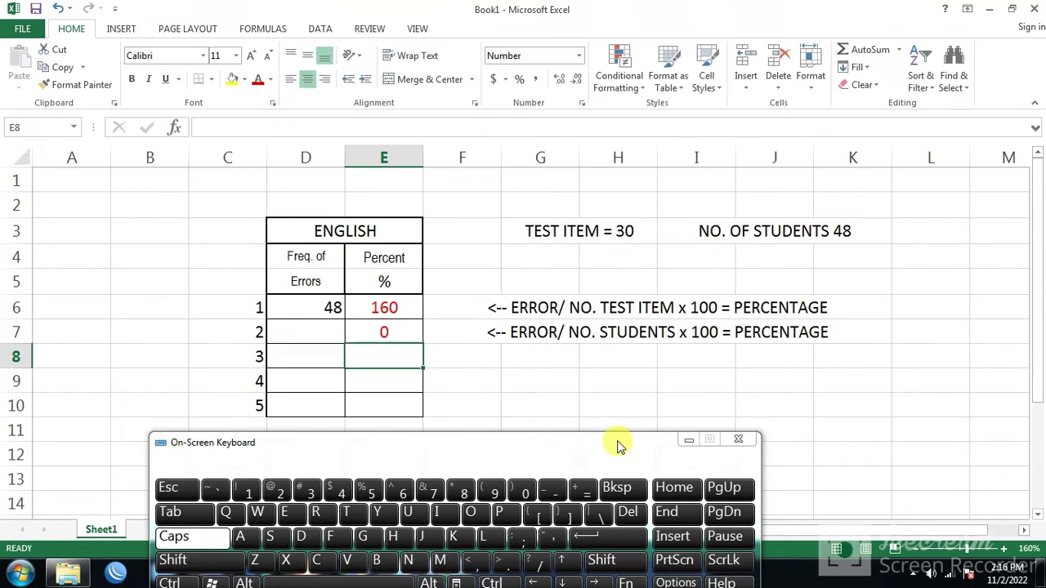
{"action": "left_click", "coordinate": [476, 381]}
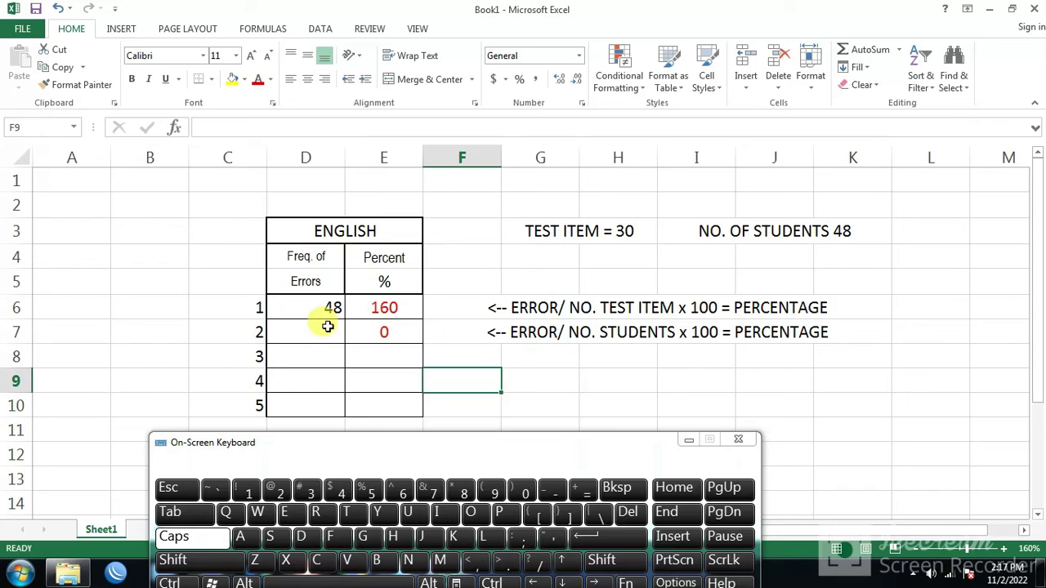
Enter 48 as the frequency of errors for item 2 in cell D7
{"action": "left_click", "coordinate": [326, 330]}
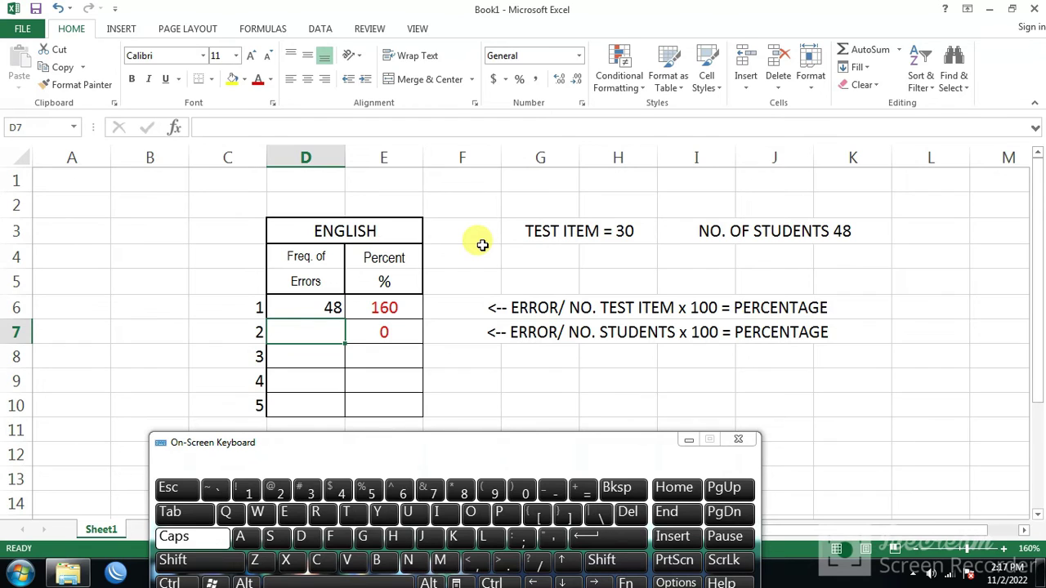
{"action": "type", "text": "48"}
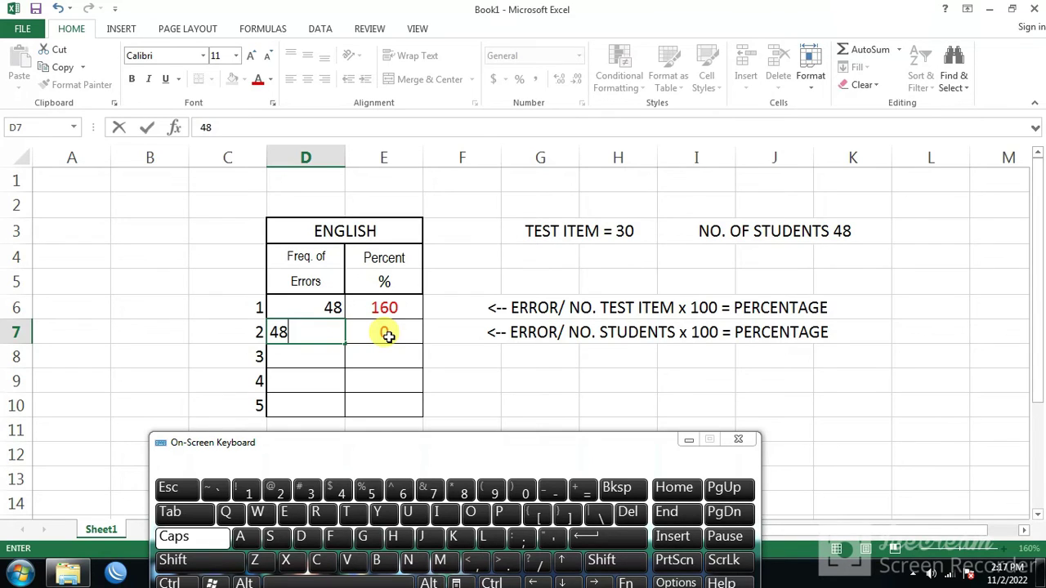
{"action": "key", "text": "Return"}
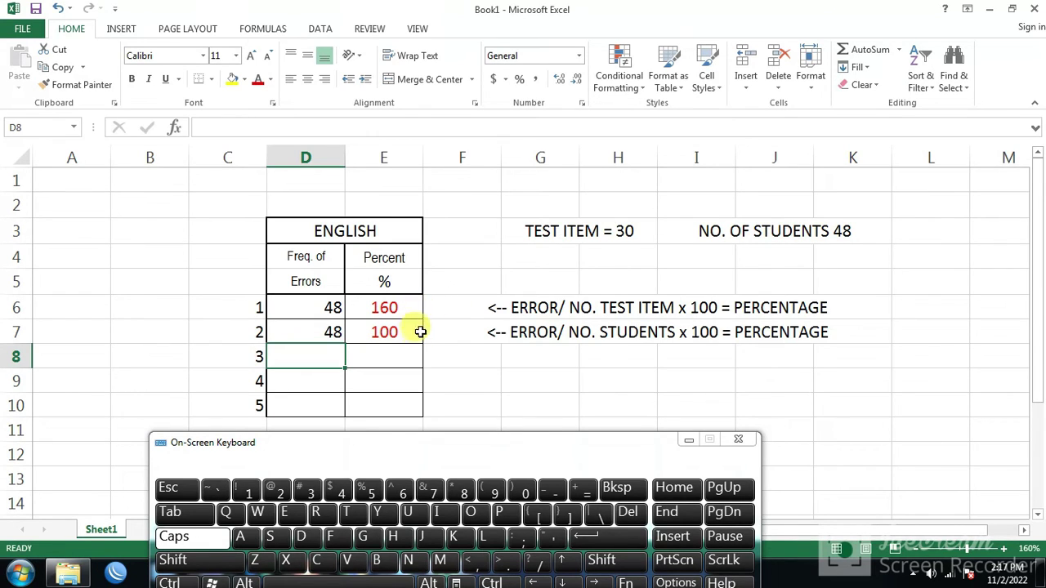
{"action": "left_click", "coordinate": [456, 353]}
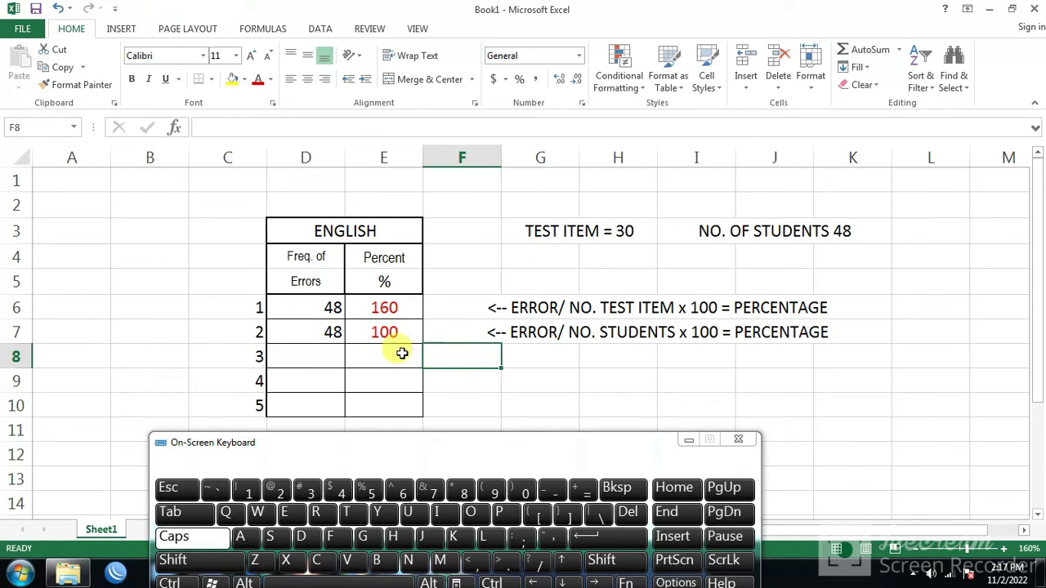
{"action": "left_click", "coordinate": [384, 353]}
{"action": "left_click", "coordinate": [342, 358]}
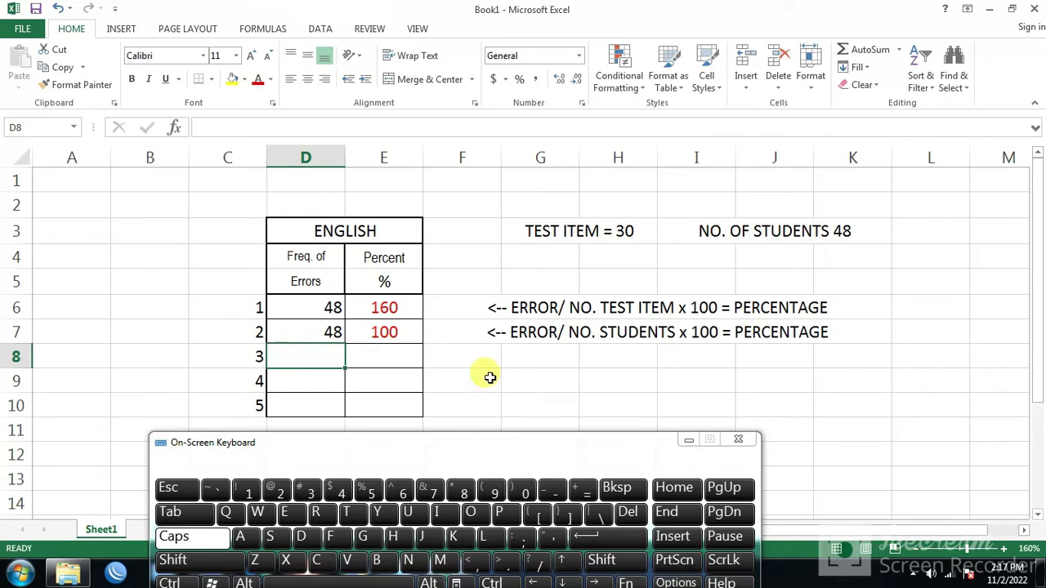
Apply a thick box border around the number-of-students formula note in row 7
{"action": "left_click", "coordinate": [792, 331]}
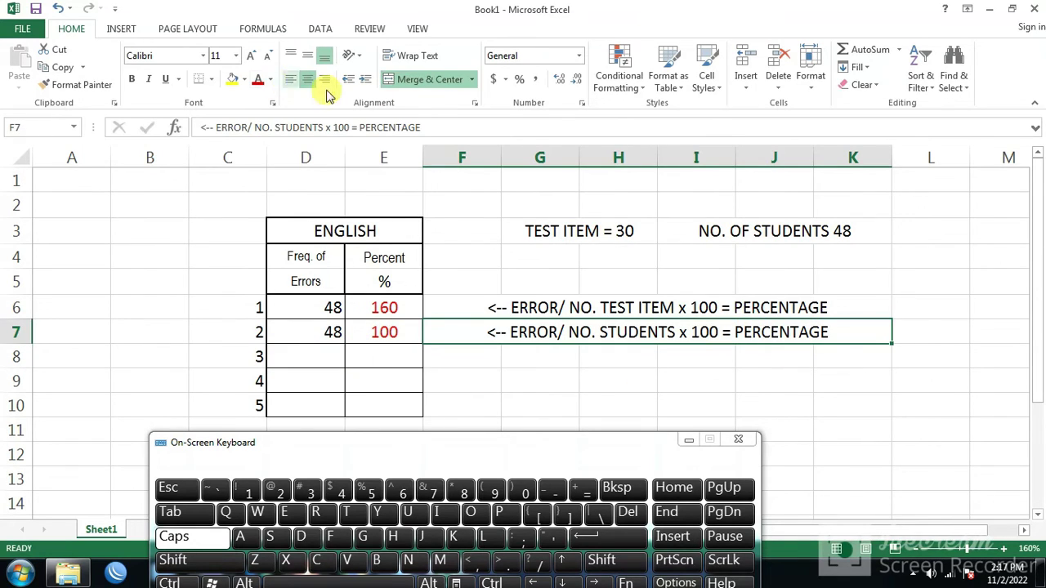
{"action": "left_click", "coordinate": [208, 82]}
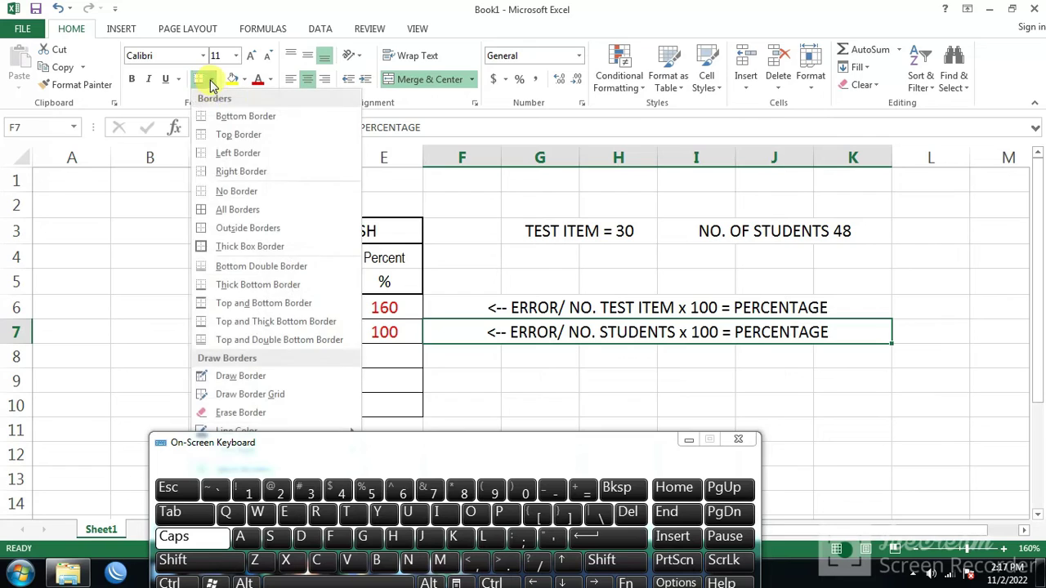
{"action": "left_click", "coordinate": [274, 242]}
{"action": "left_click", "coordinate": [618, 382]}
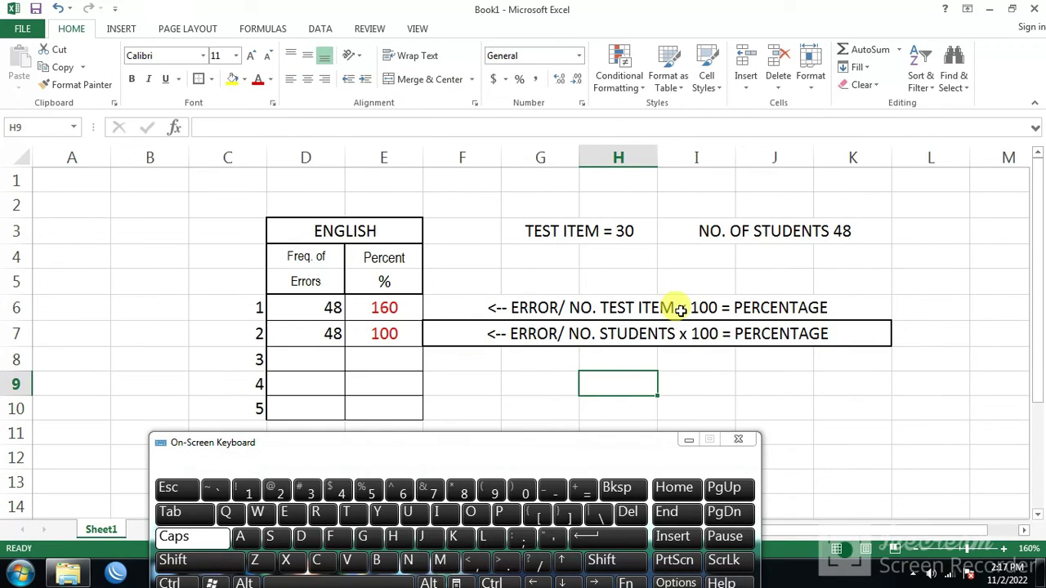
{"action": "left_click", "coordinate": [516, 382]}
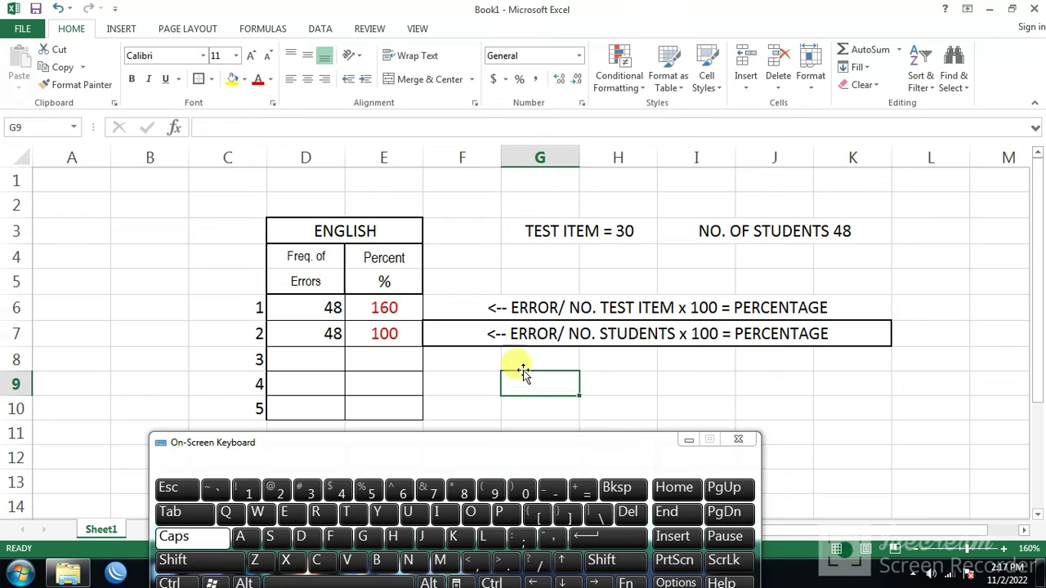
Change the test item label in G3 to "TEST ITEM = 5"
{"action": "left_click", "coordinate": [515, 286]}
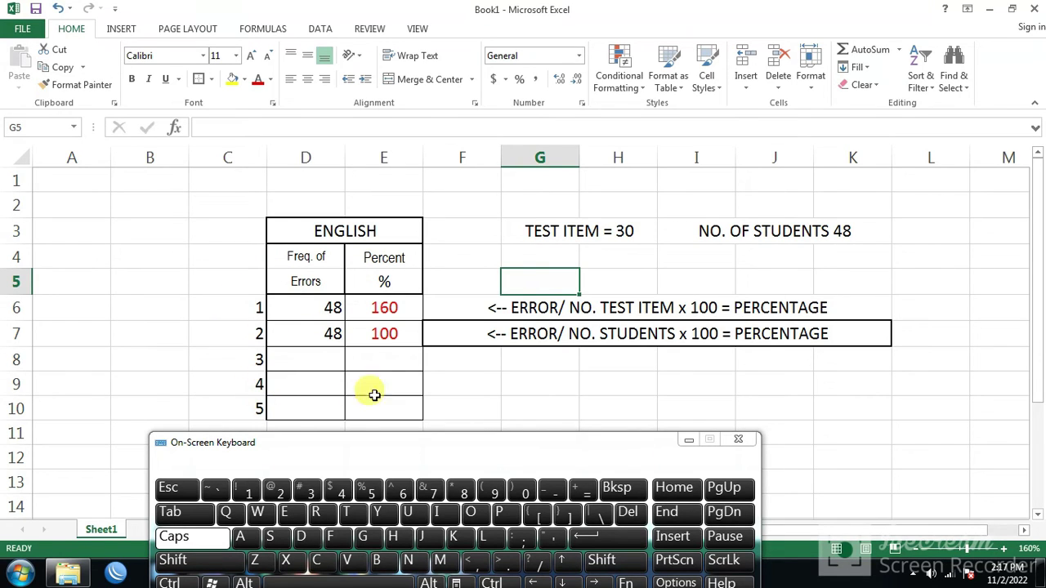
{"action": "left_click", "coordinate": [595, 404]}
{"action": "left_click", "coordinate": [625, 240]}
{"action": "left_click", "coordinate": [297, 124]}
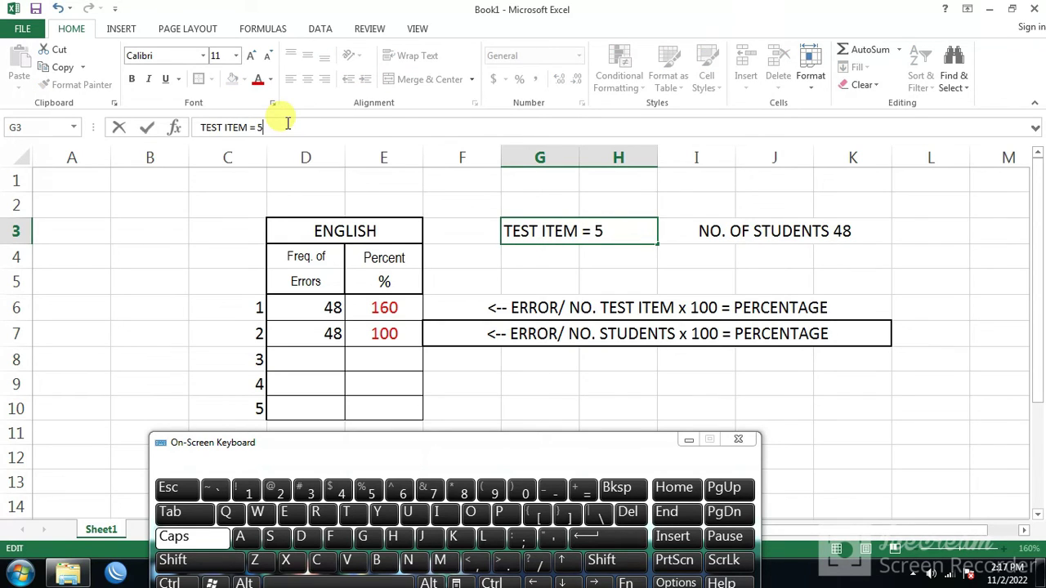
{"action": "left_click", "coordinate": [716, 411]}
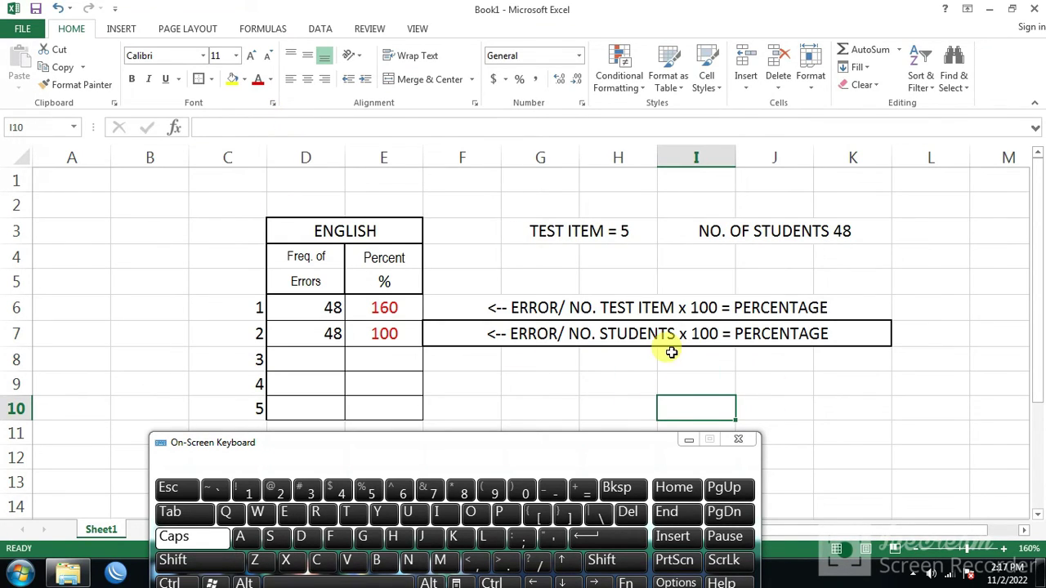
{"action": "left_click", "coordinate": [854, 235]}
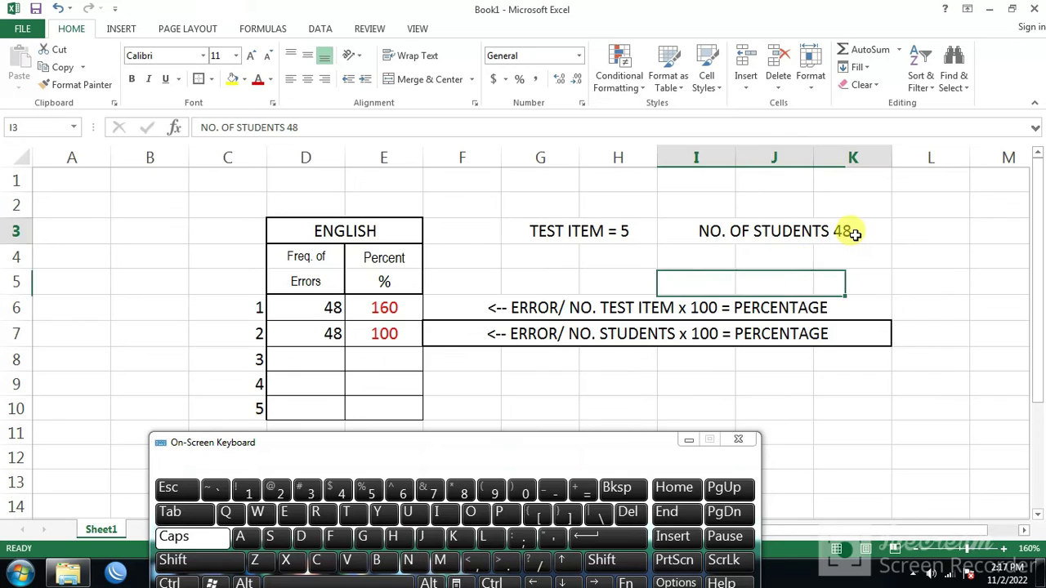
{"action": "left_click", "coordinate": [566, 365]}
{"action": "left_click", "coordinate": [746, 409]}
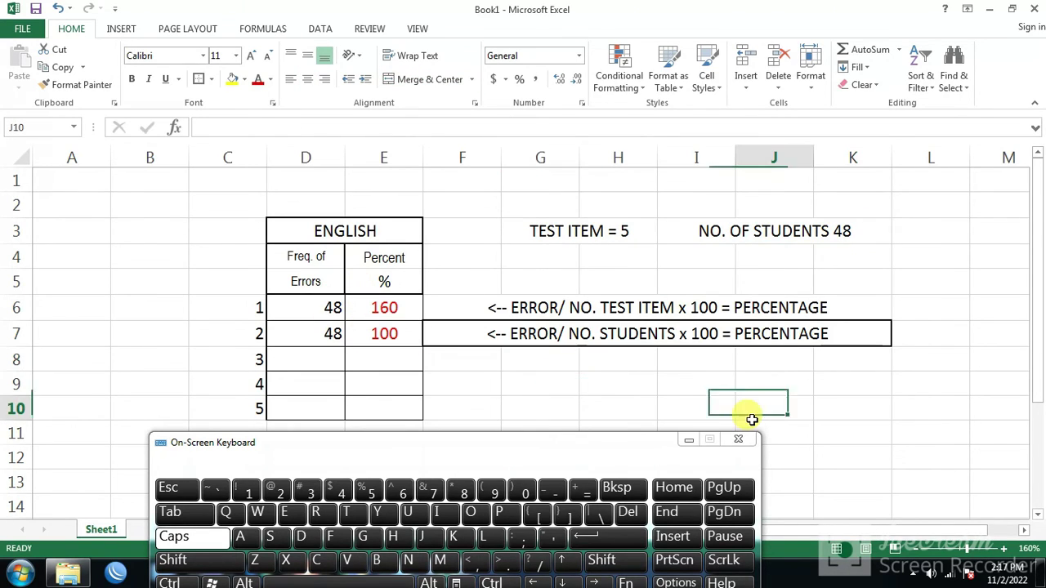
Change the item 1 Percent formula in cell E6 to =SUM(D6/5)*100
{"action": "left_click", "coordinate": [381, 309]}
{"action": "left_click", "coordinate": [252, 129]}
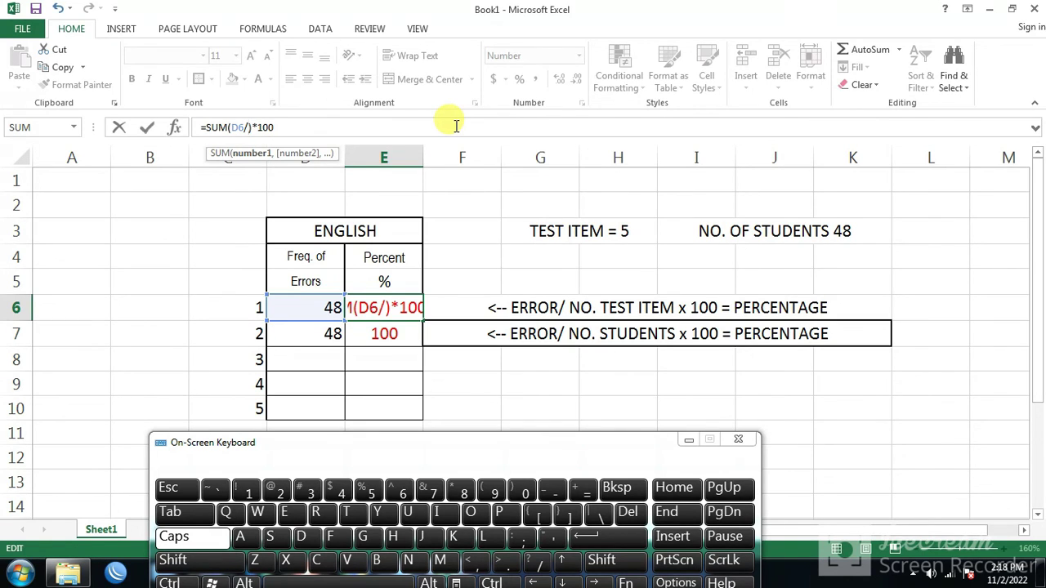
{"action": "key", "text": "Return"}
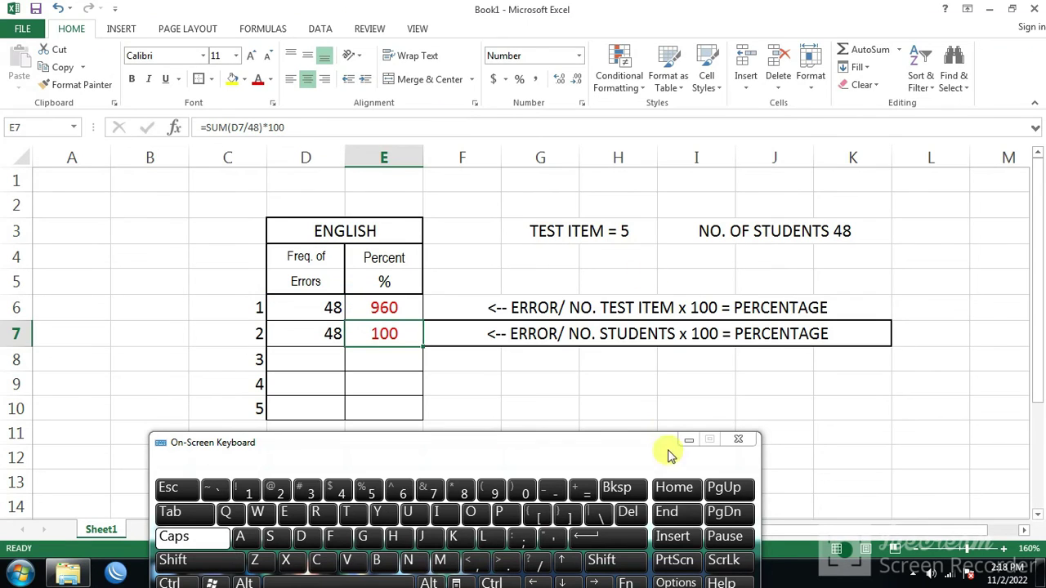
{"action": "left_click", "coordinate": [524, 384]}
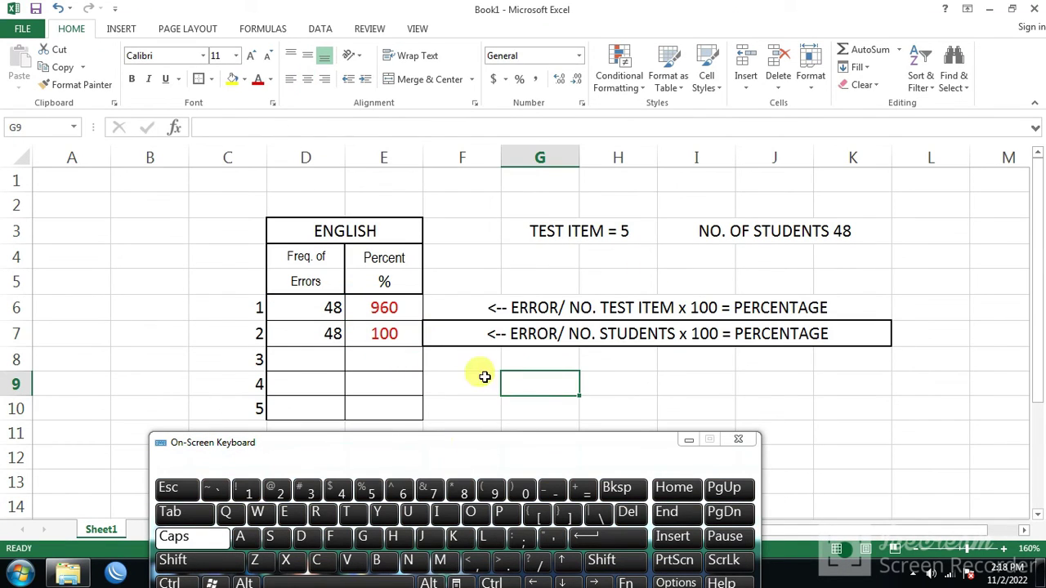
Examine the divisor in the item 1 Percent formula in E6 against the test item label
{"action": "left_click", "coordinate": [380, 309]}
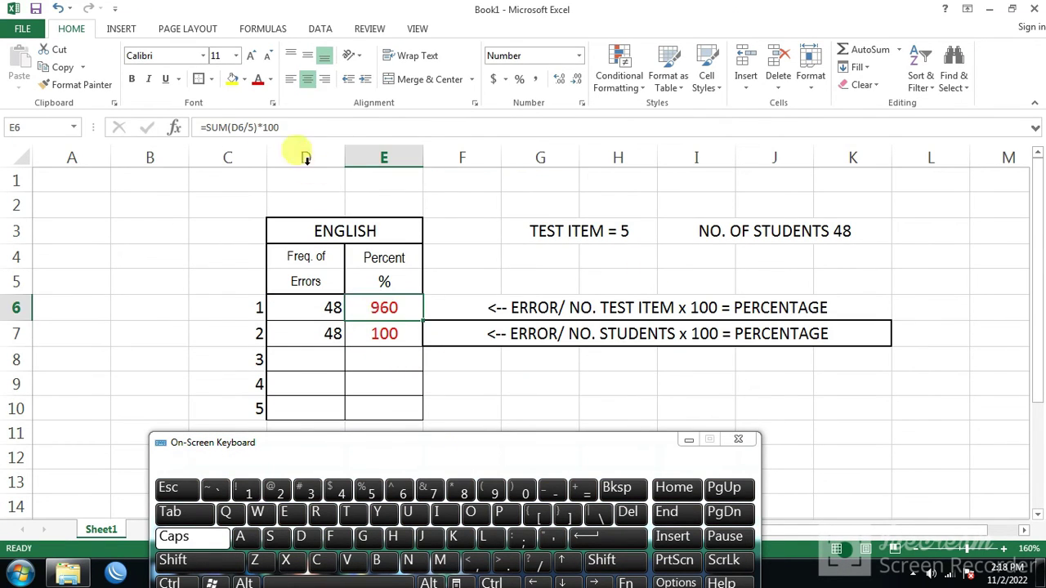
{"action": "left_click", "coordinate": [253, 128]}
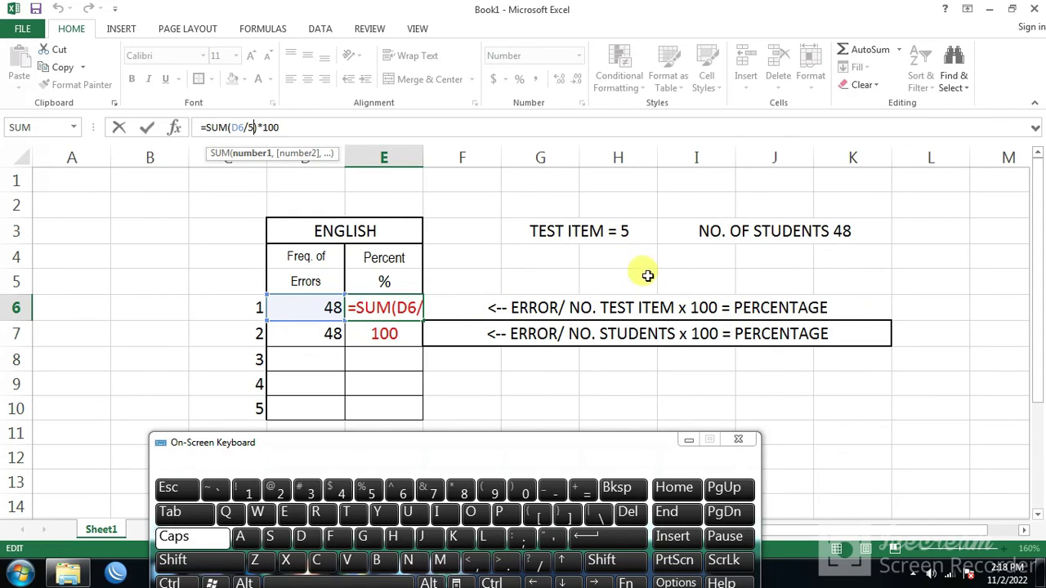
{"action": "left_click", "coordinate": [533, 249]}
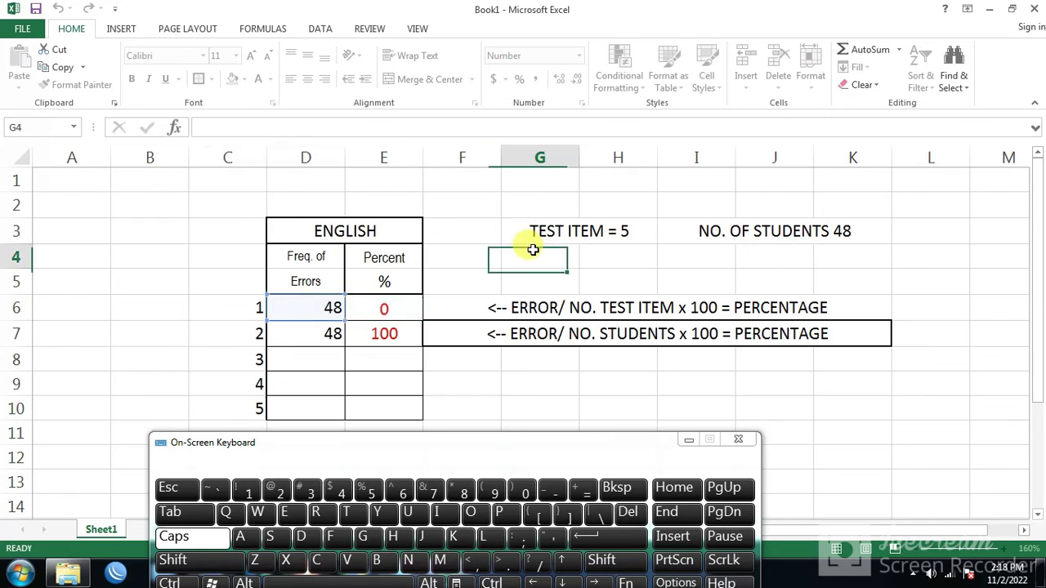
{"action": "left_click", "coordinate": [398, 309]}
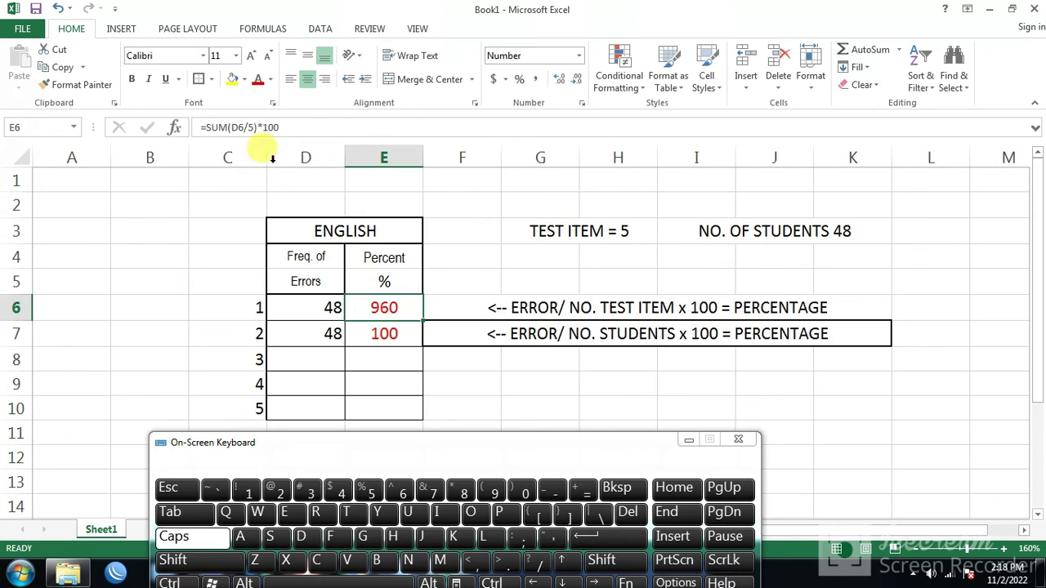
{"action": "left_click", "coordinate": [239, 128]}
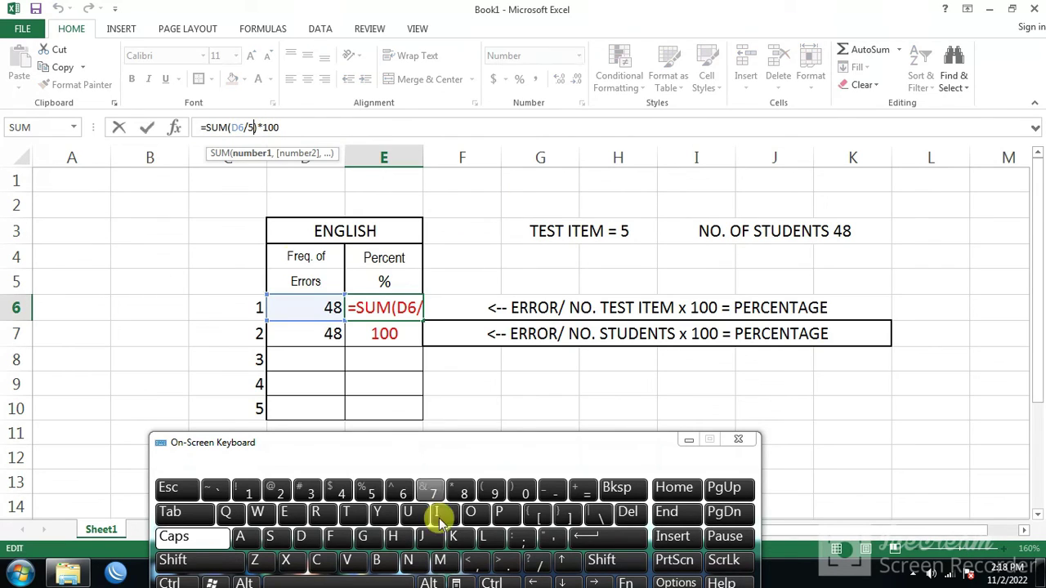
{"action": "left_click", "coordinate": [443, 228]}
Examine the item 2 Percent formula in E7, comparing its parts with D7, the number-of-students label and the row 7 formula note
{"action": "left_click", "coordinate": [373, 330]}
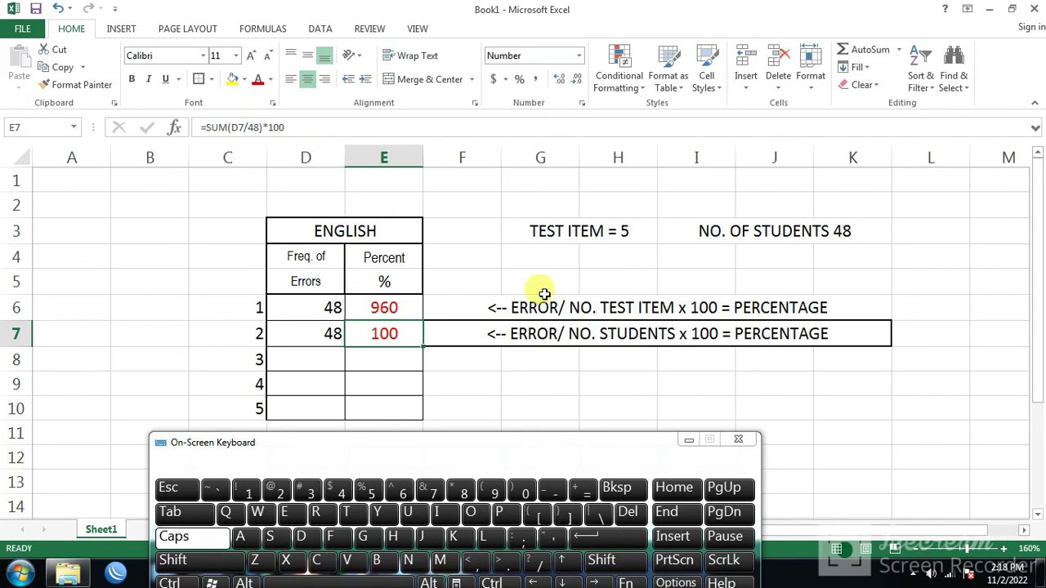
{"action": "left_click", "coordinate": [319, 340]}
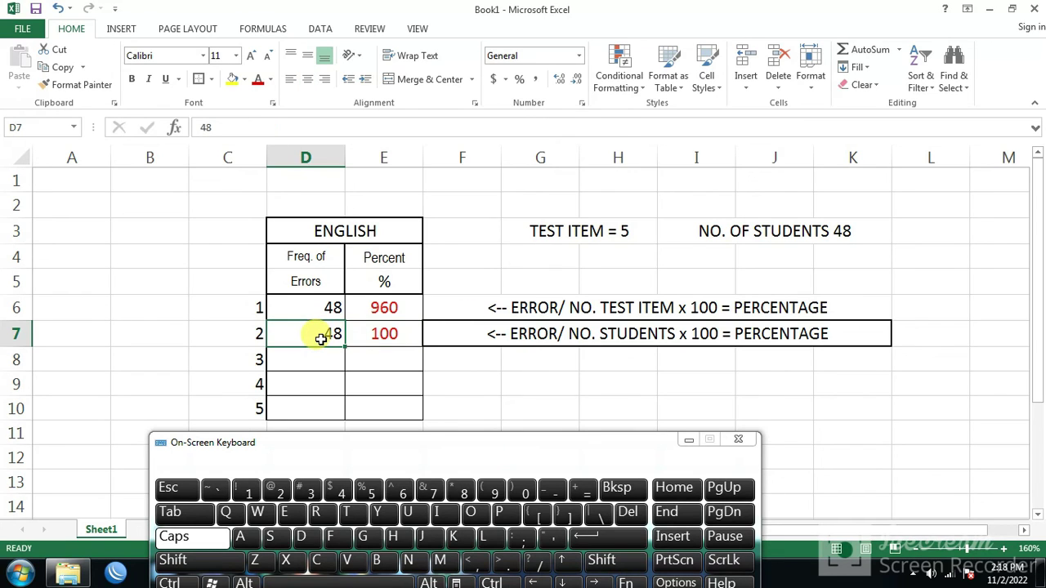
{"action": "left_click", "coordinate": [394, 341]}
{"action": "left_click", "coordinate": [253, 129]}
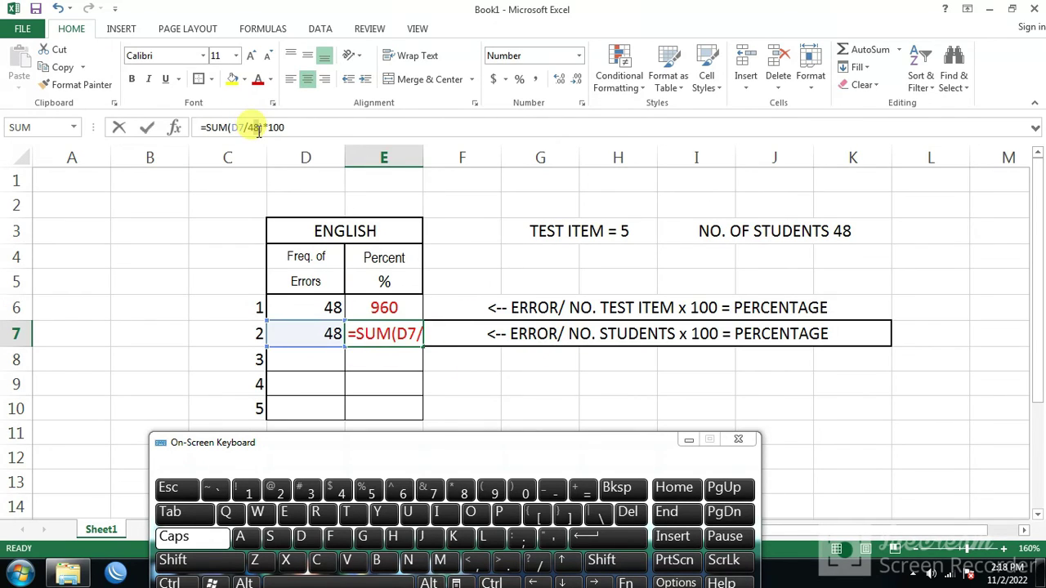
{"action": "left_click", "coordinate": [253, 129]}
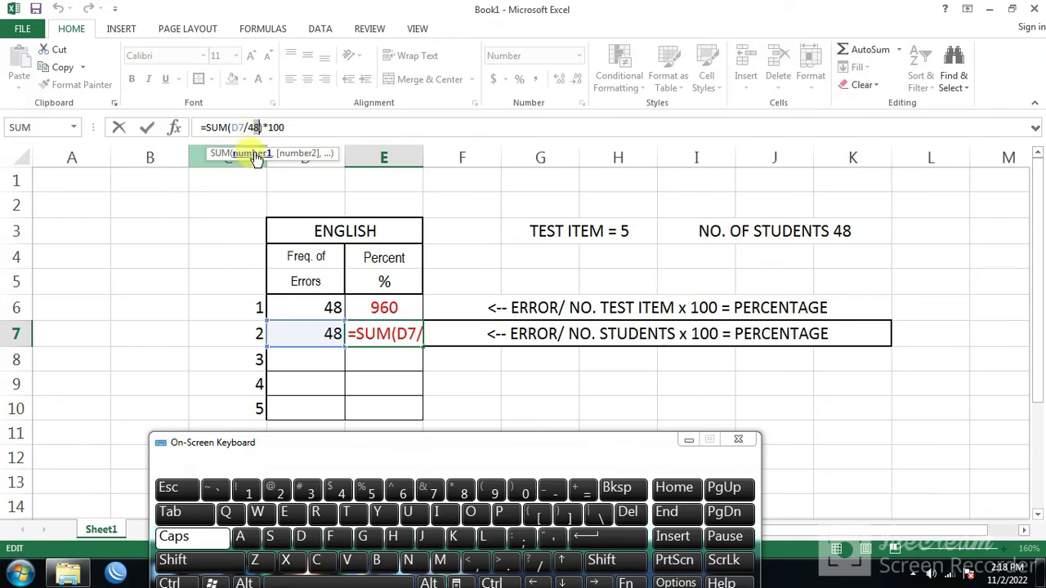
{"action": "left_click", "coordinate": [845, 232]}
{"action": "left_click", "coordinate": [371, 341]}
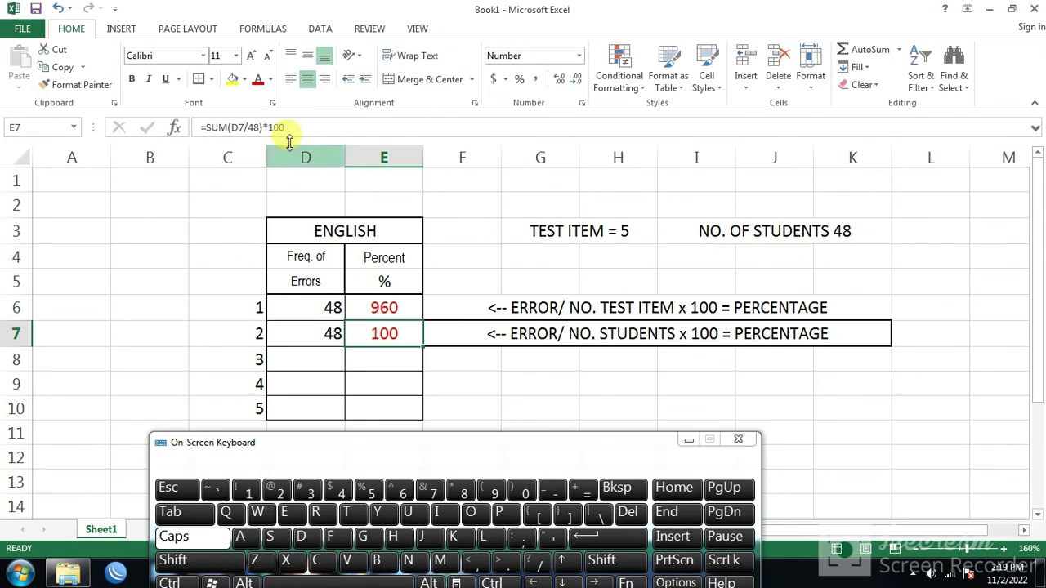
{"action": "left_click", "coordinate": [280, 129]}
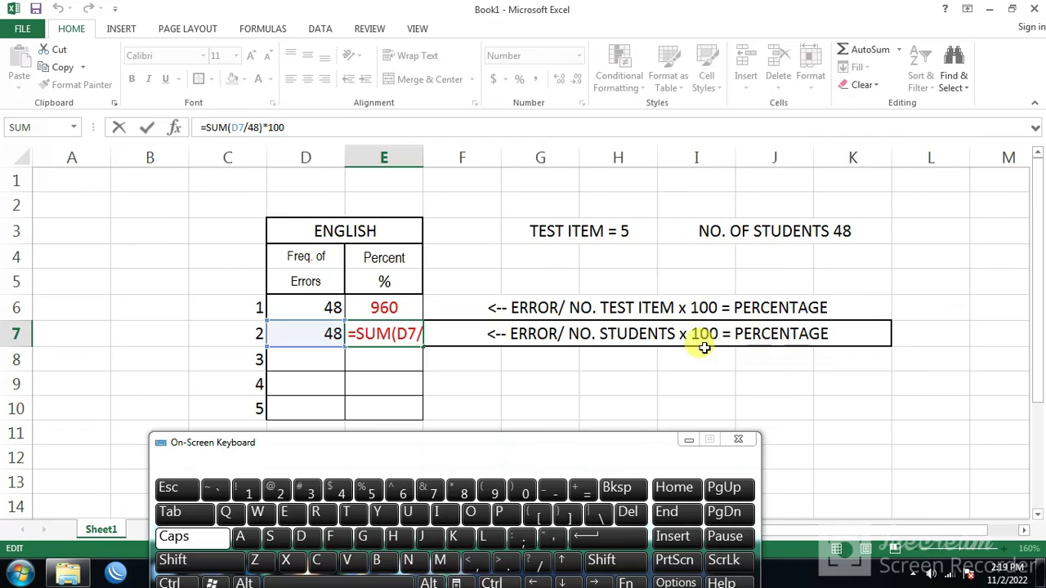
{"action": "left_click", "coordinate": [543, 331]}
{"action": "left_click", "coordinate": [531, 378]}
{"action": "left_click", "coordinate": [385, 336]}
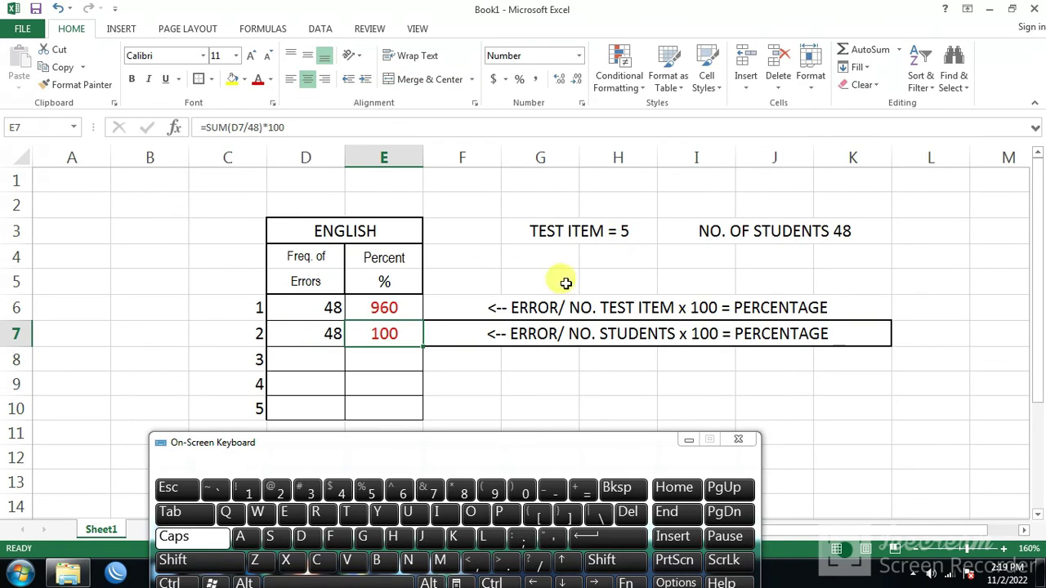
{"action": "left_click", "coordinate": [537, 247]}
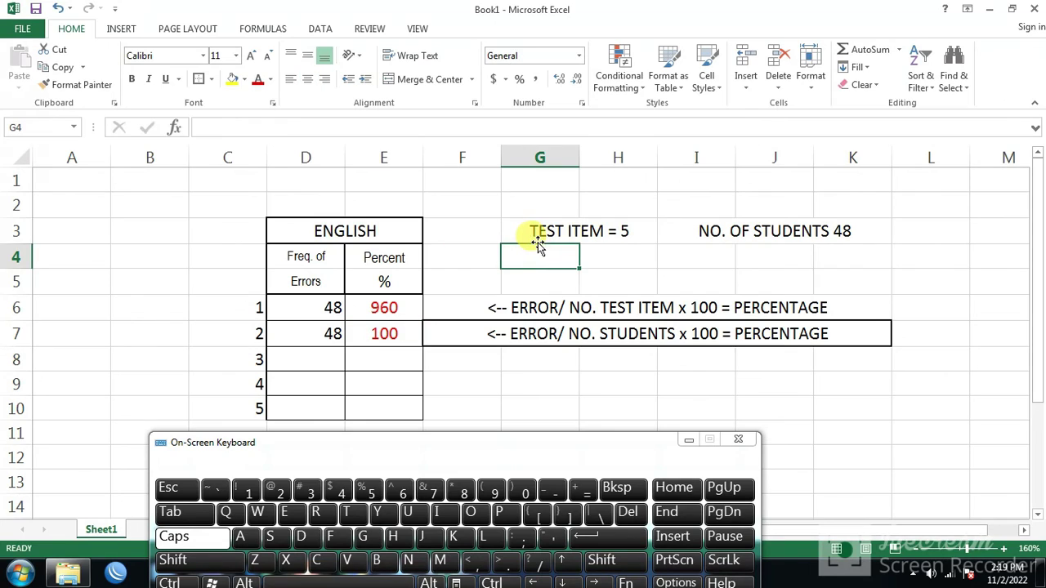
{"action": "left_click", "coordinate": [570, 402]}
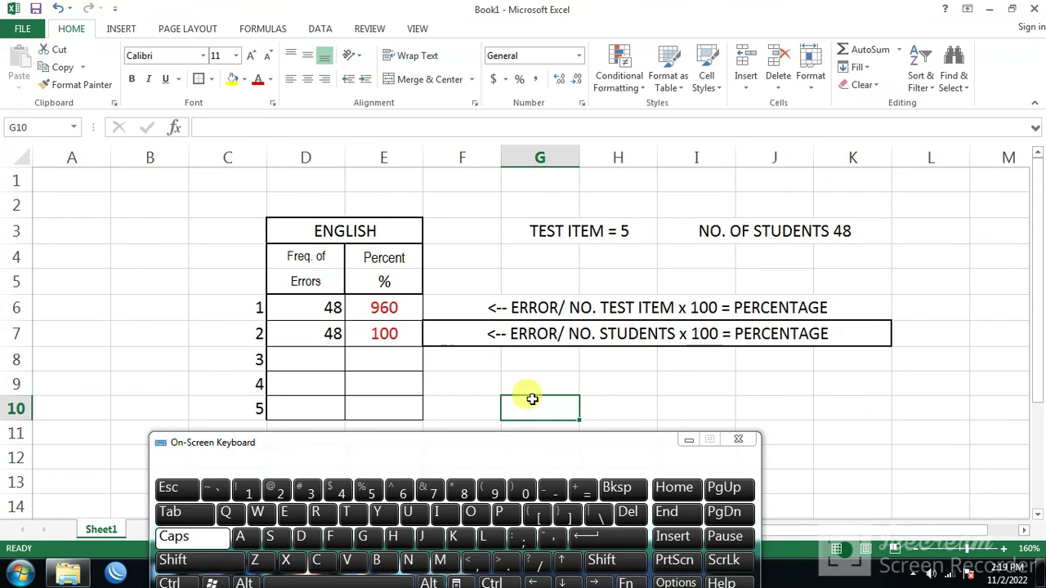
Minimize the on-screen keyboard and switch to the FREQUENCY OF ERROR workbook
{"action": "left_click", "coordinate": [685, 442]}
{"action": "left_click", "coordinate": [617, 384]}
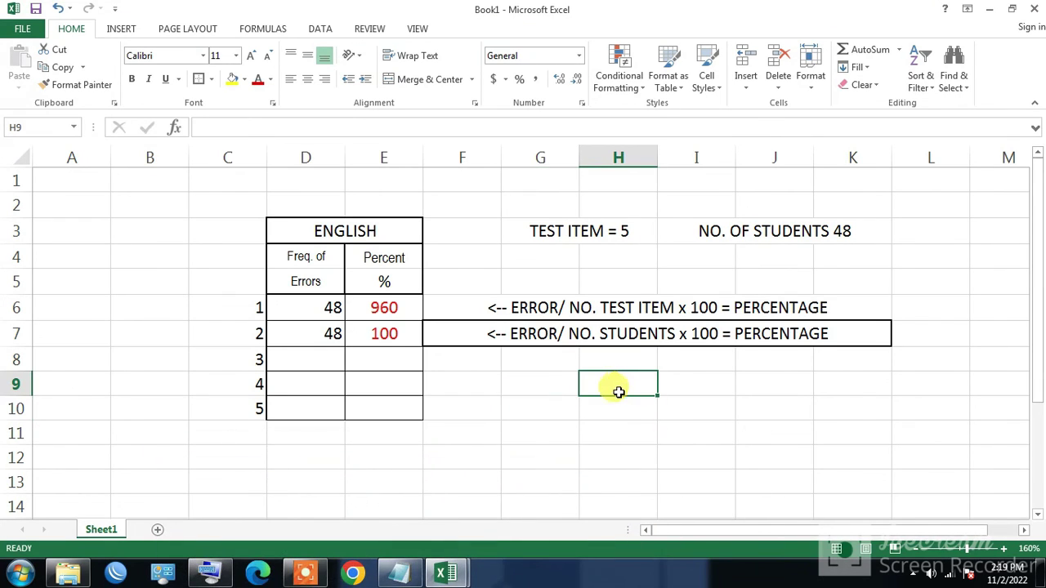
{"action": "mouse_move", "coordinate": [463, 577]}
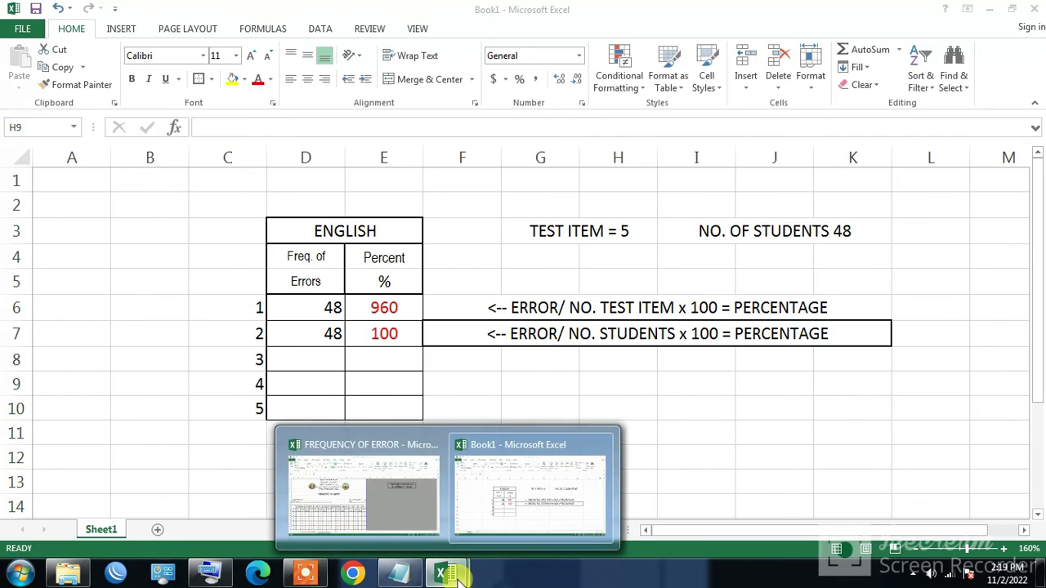
{"action": "left_click", "coordinate": [374, 518]}
{"action": "left_click", "coordinate": [638, 282]}
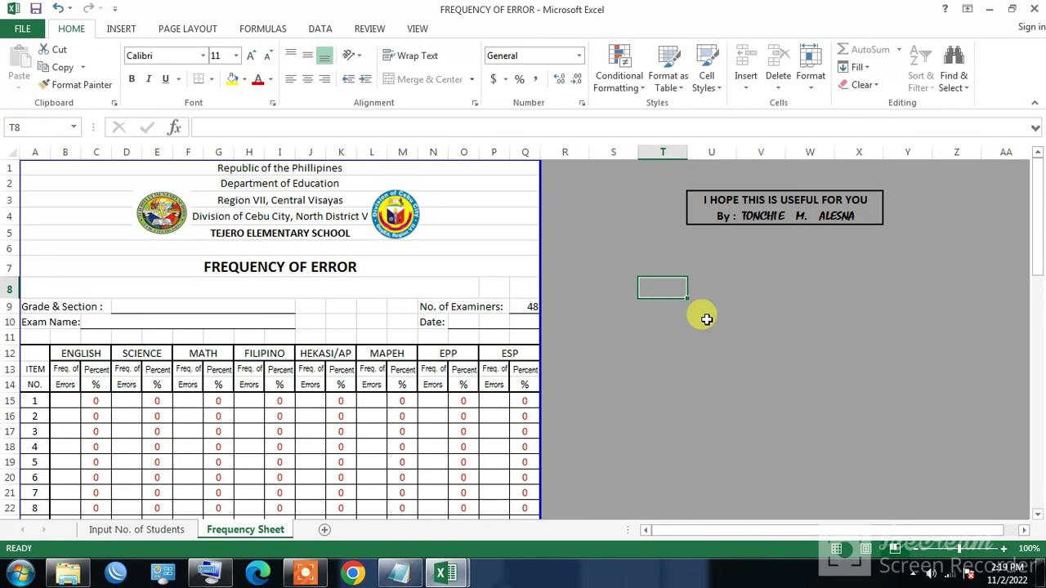
{"action": "left_click", "coordinate": [611, 353]}
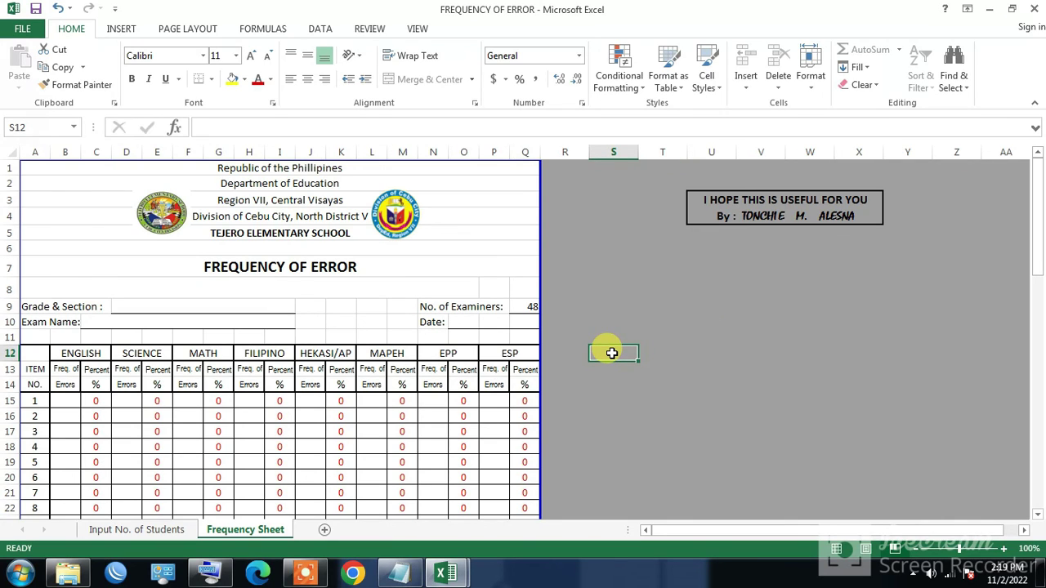